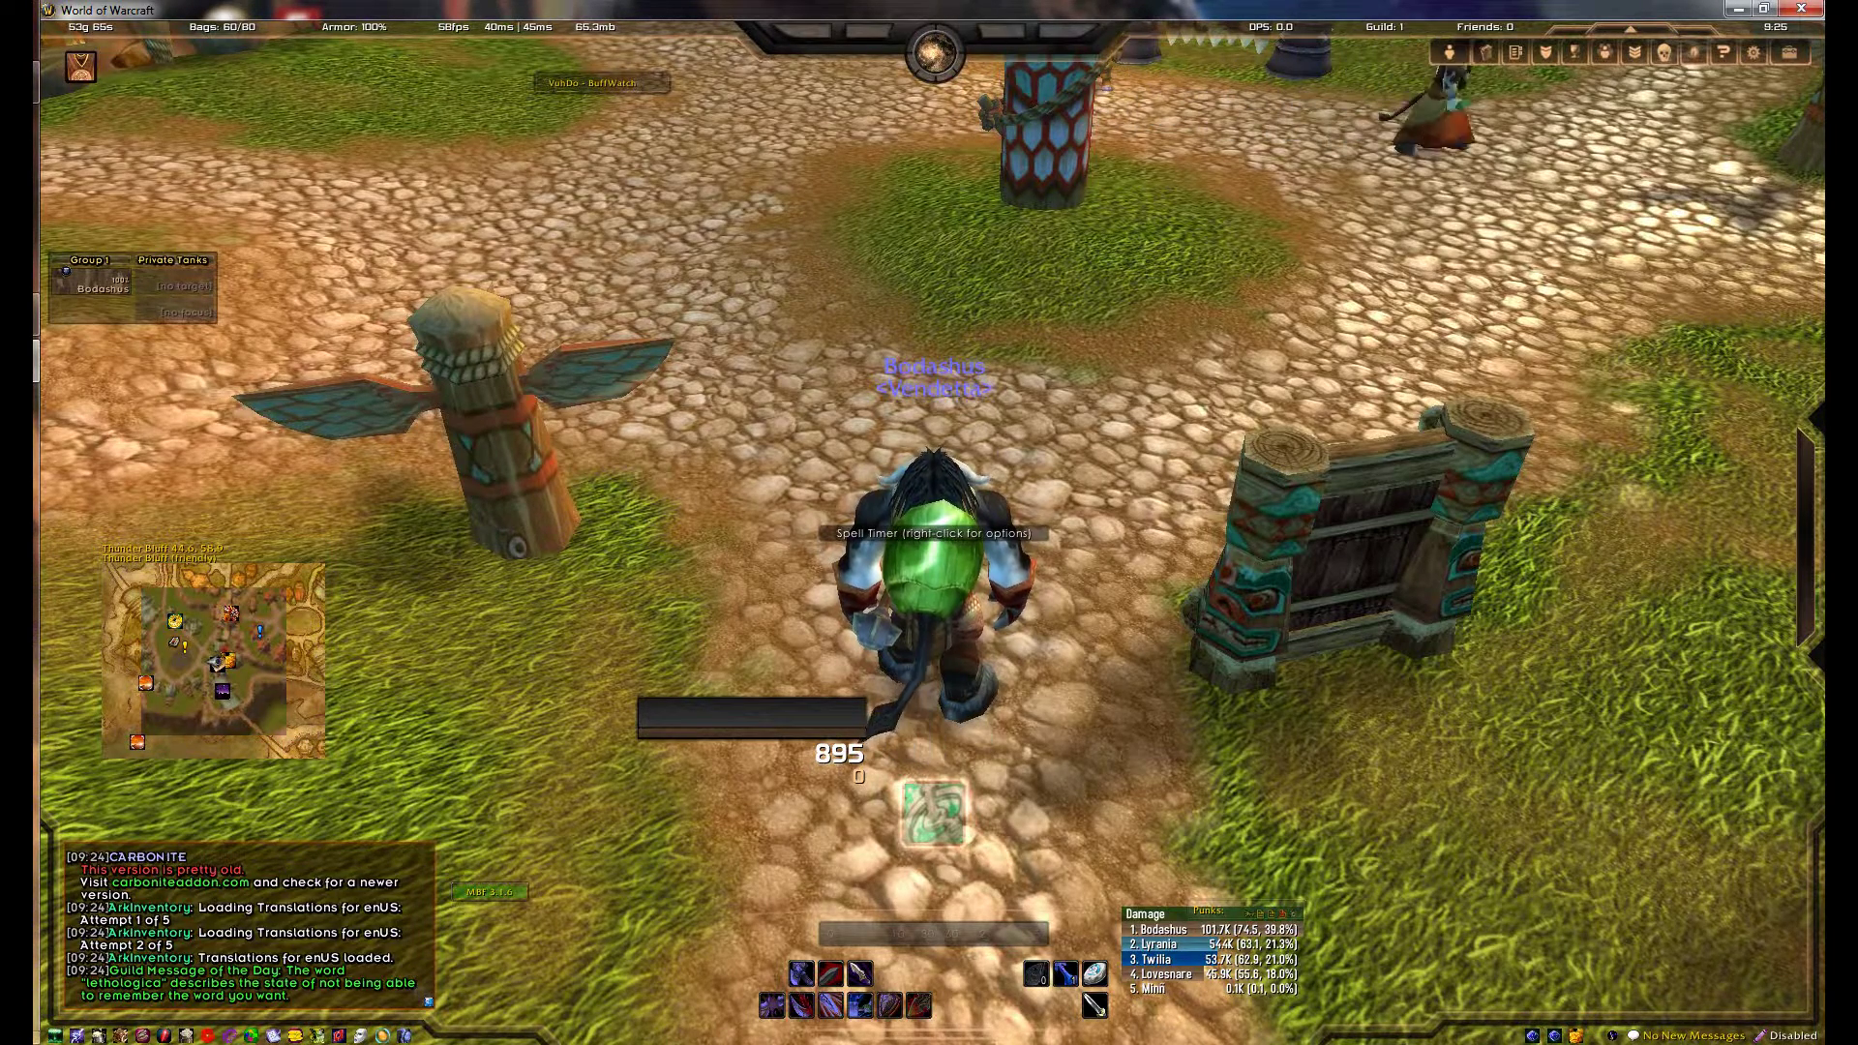
Step: Open the LUI options window and move it higher on screen
mouse_move(216, 670)
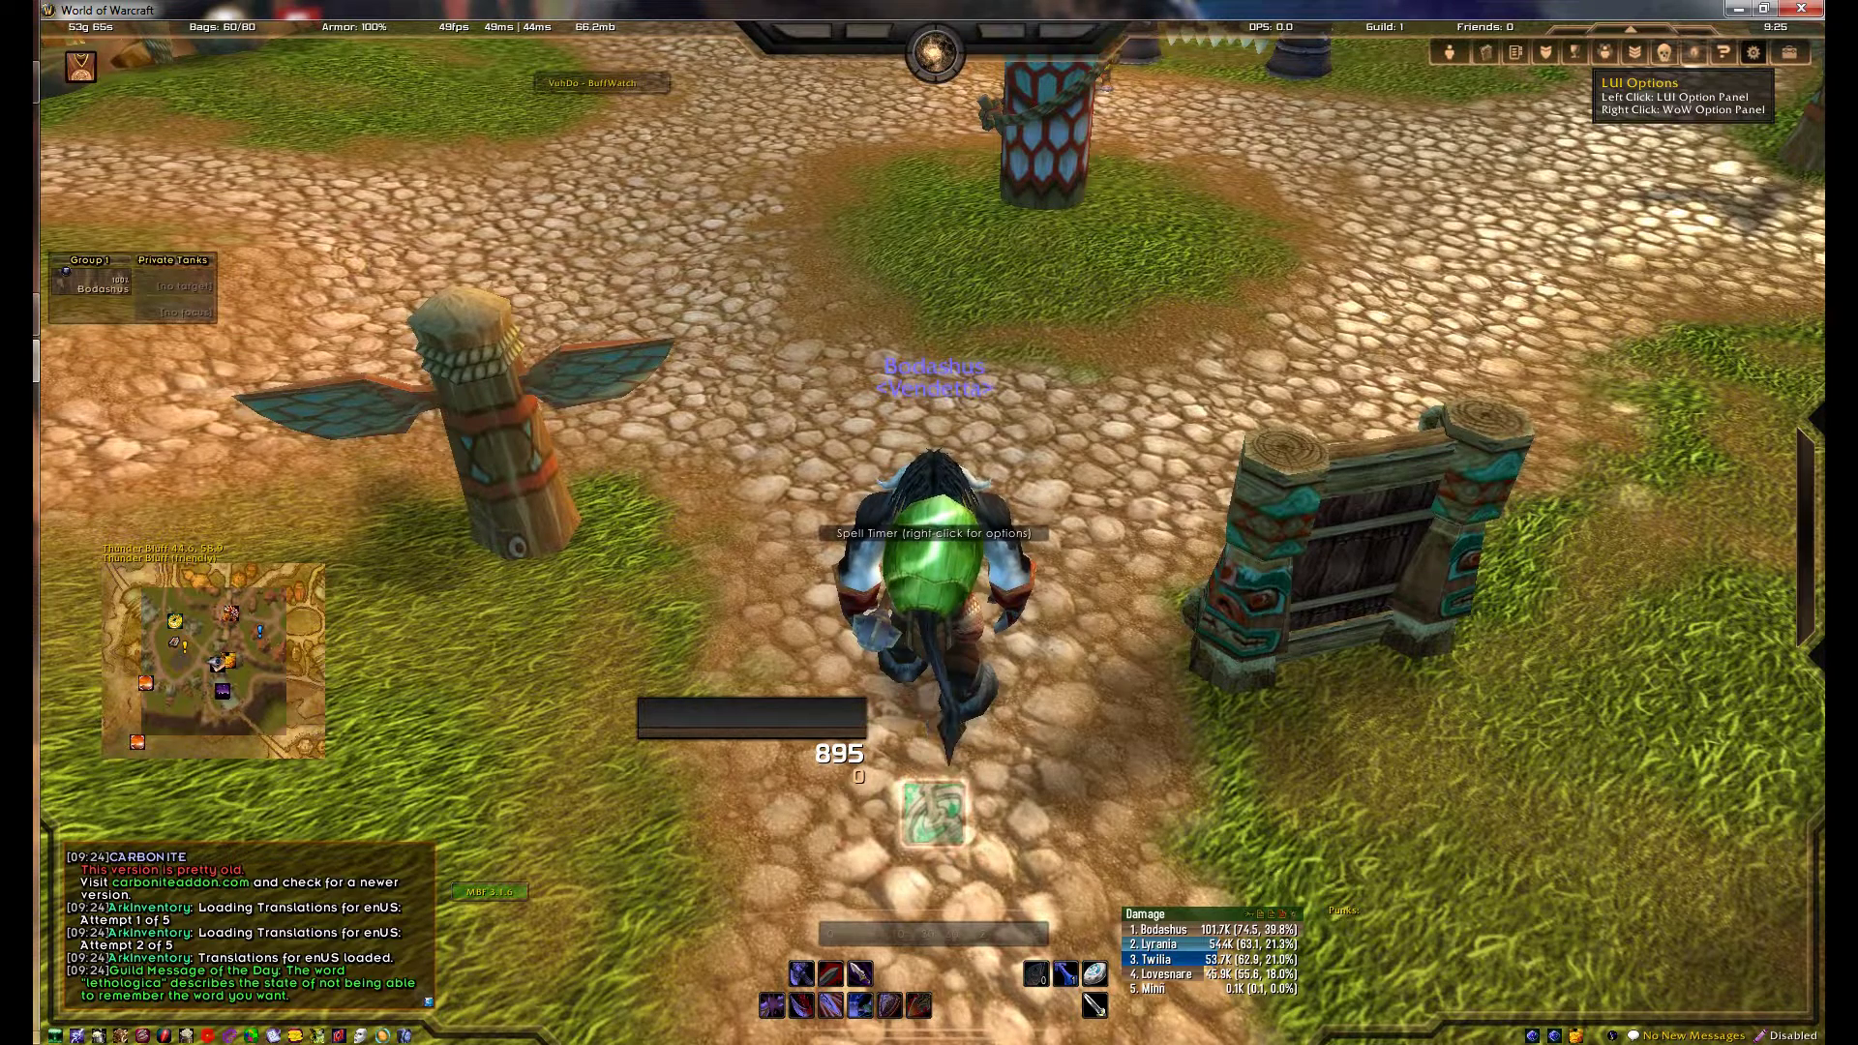
click(1693, 53)
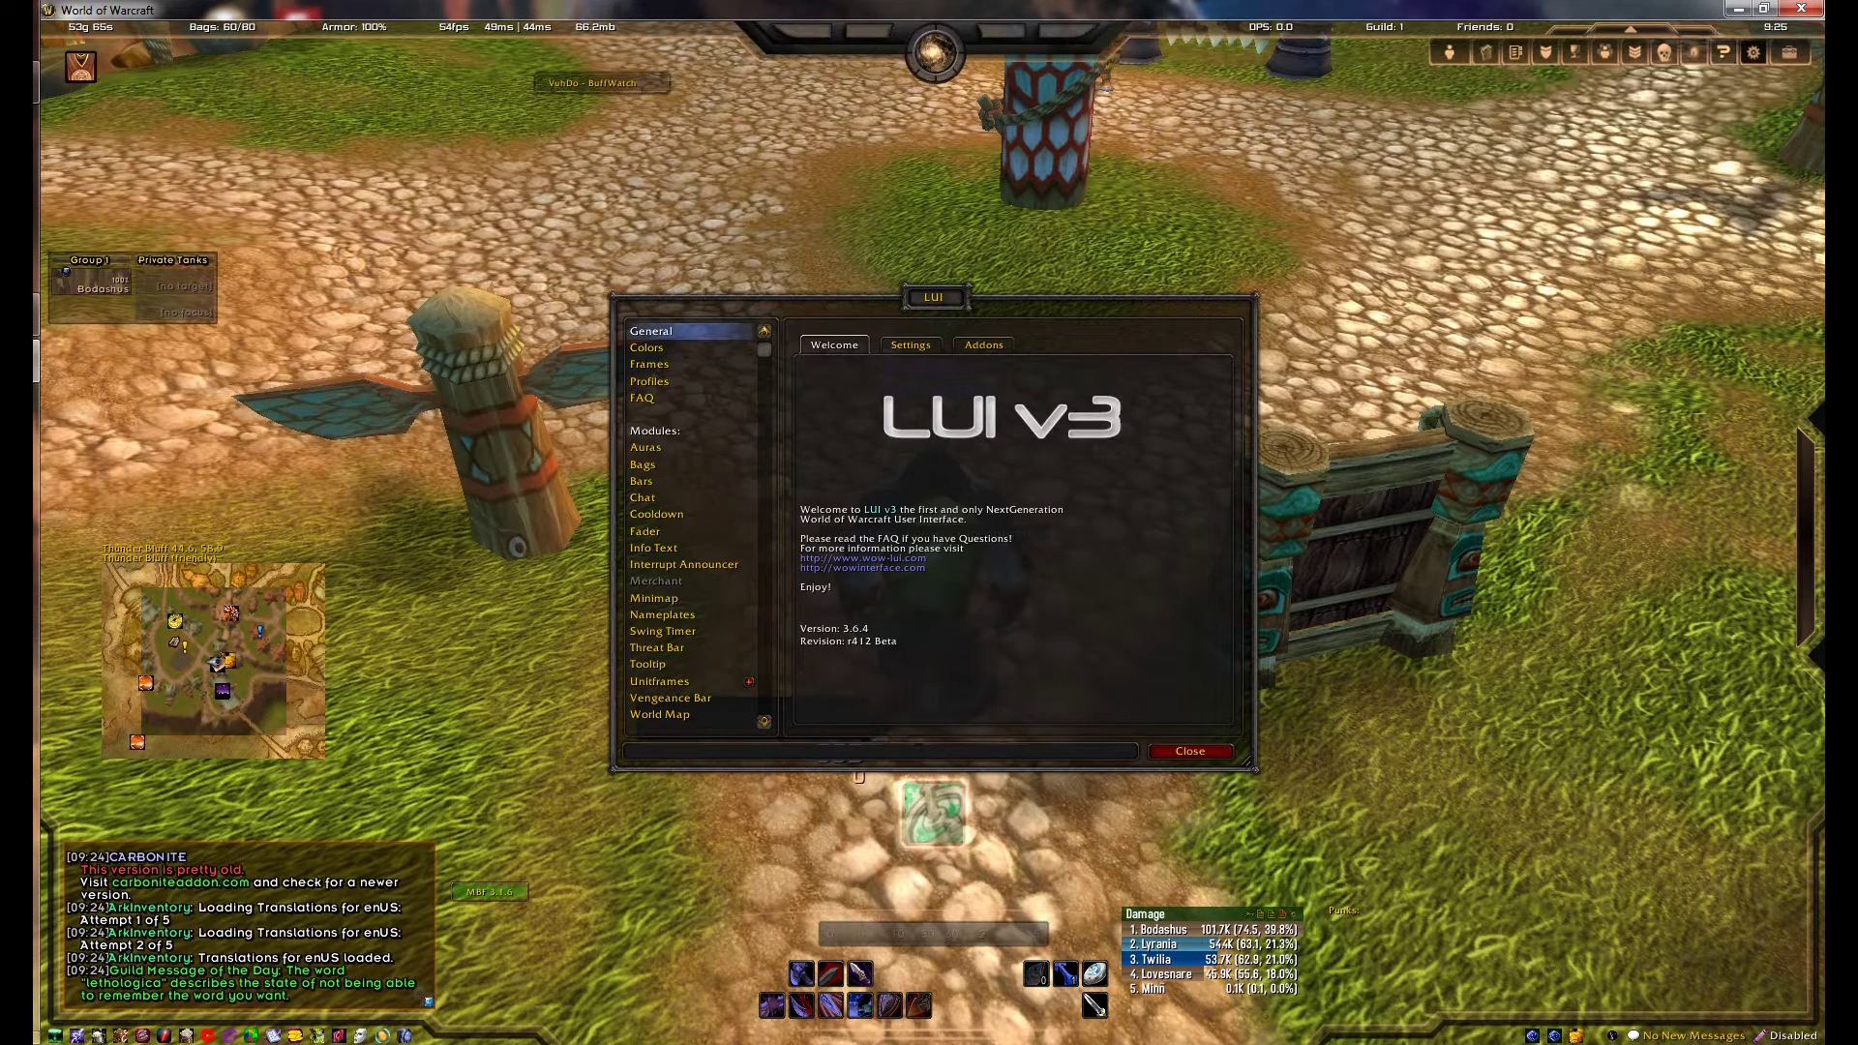
click(1190, 750)
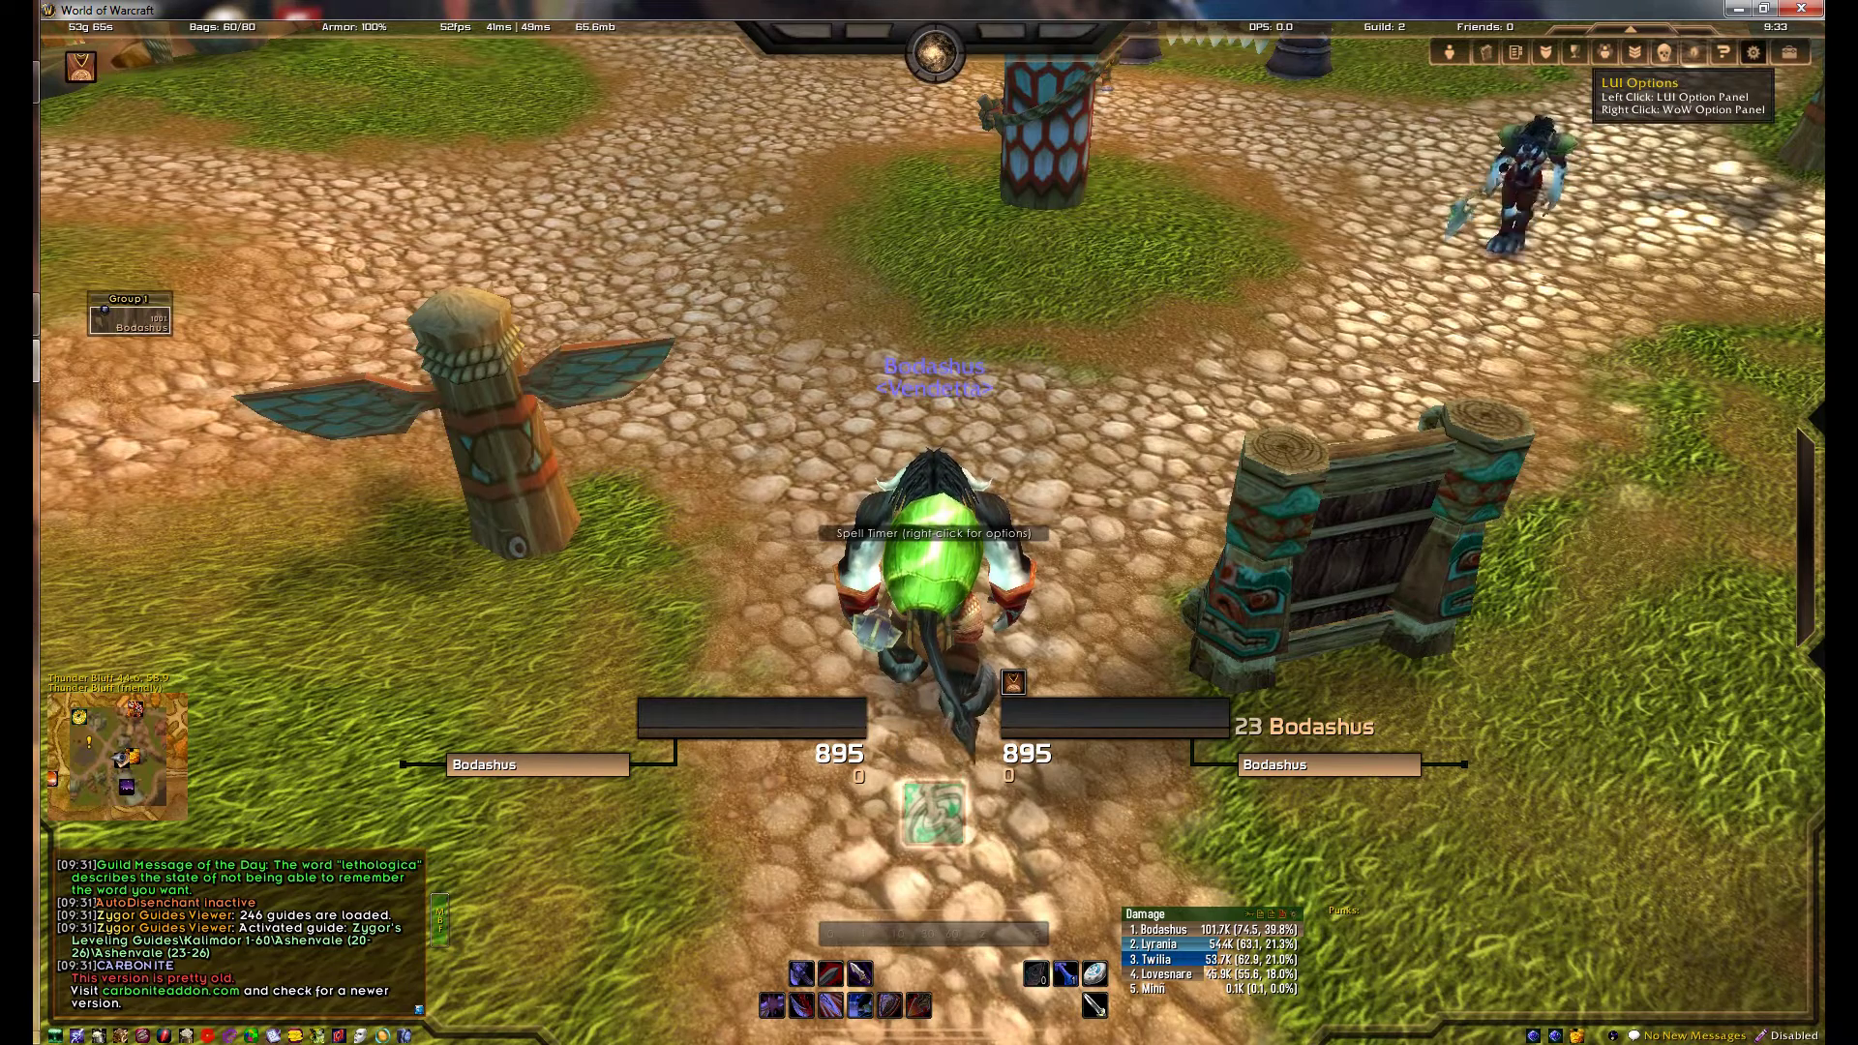
click(1753, 52)
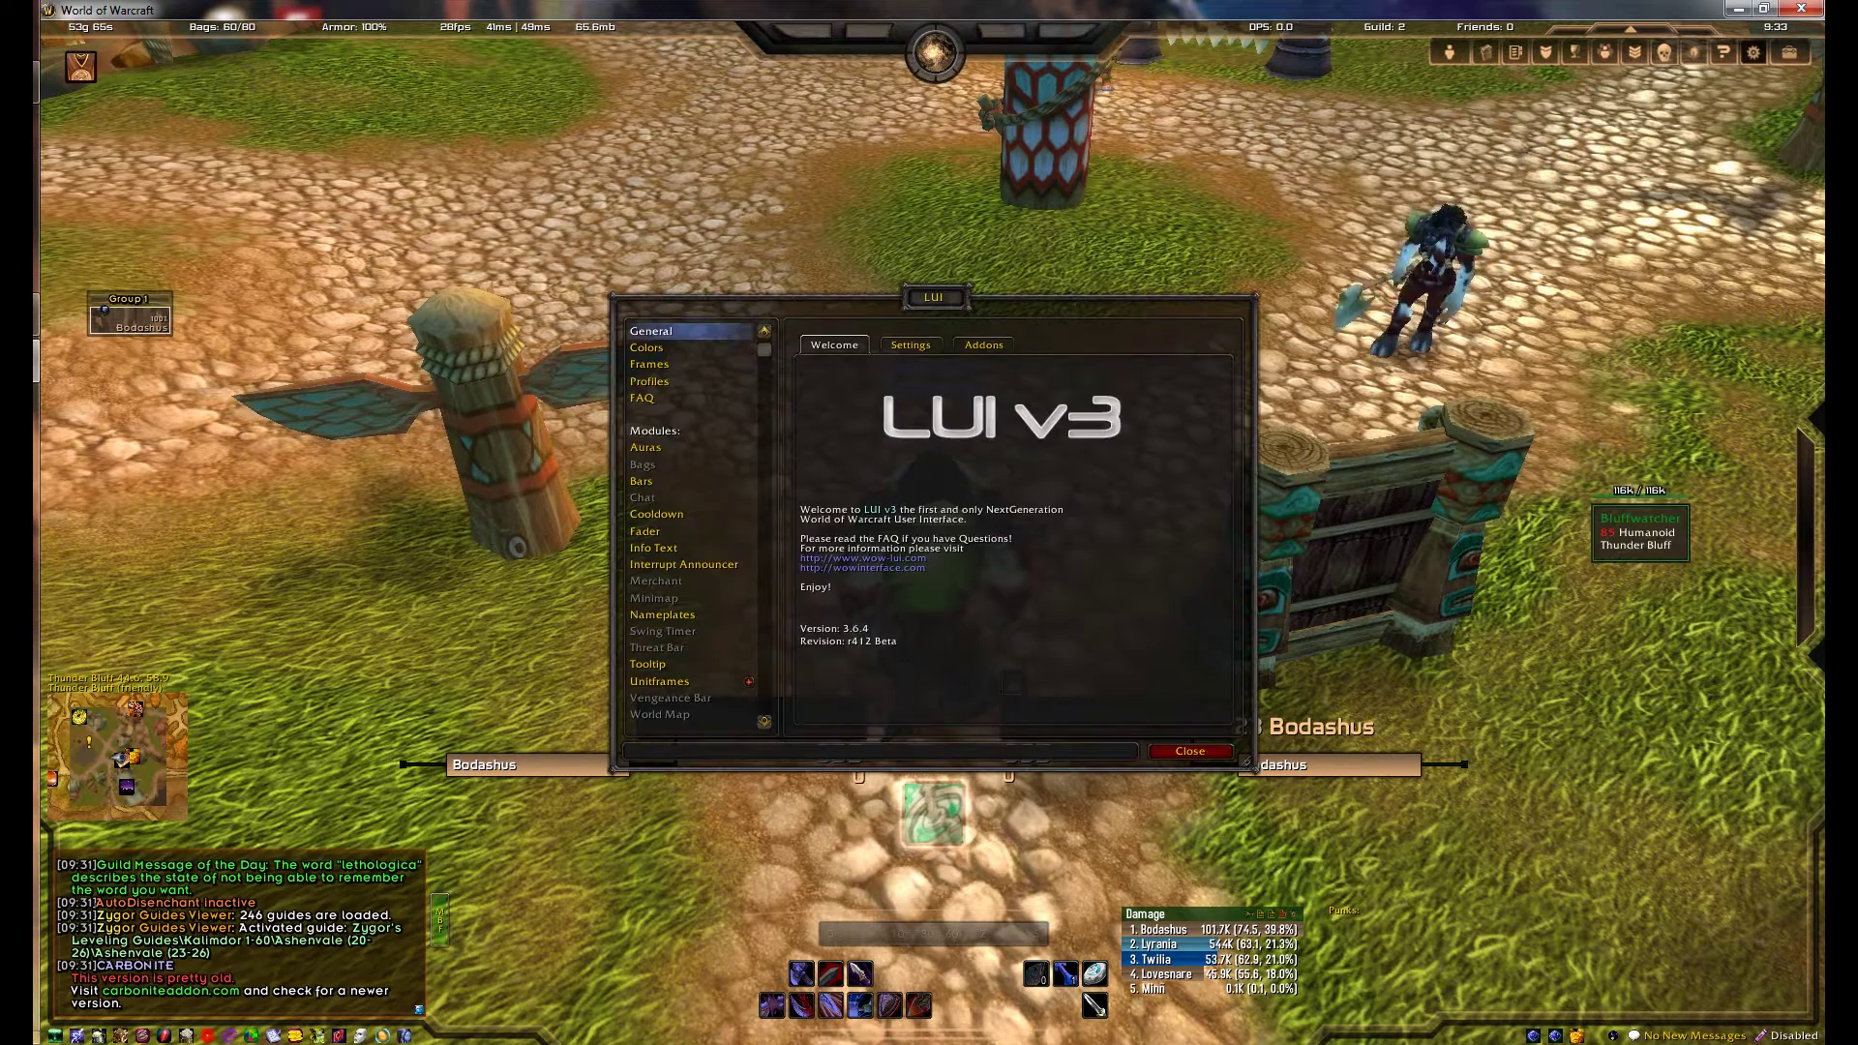
drag(932, 297, 931, 98)
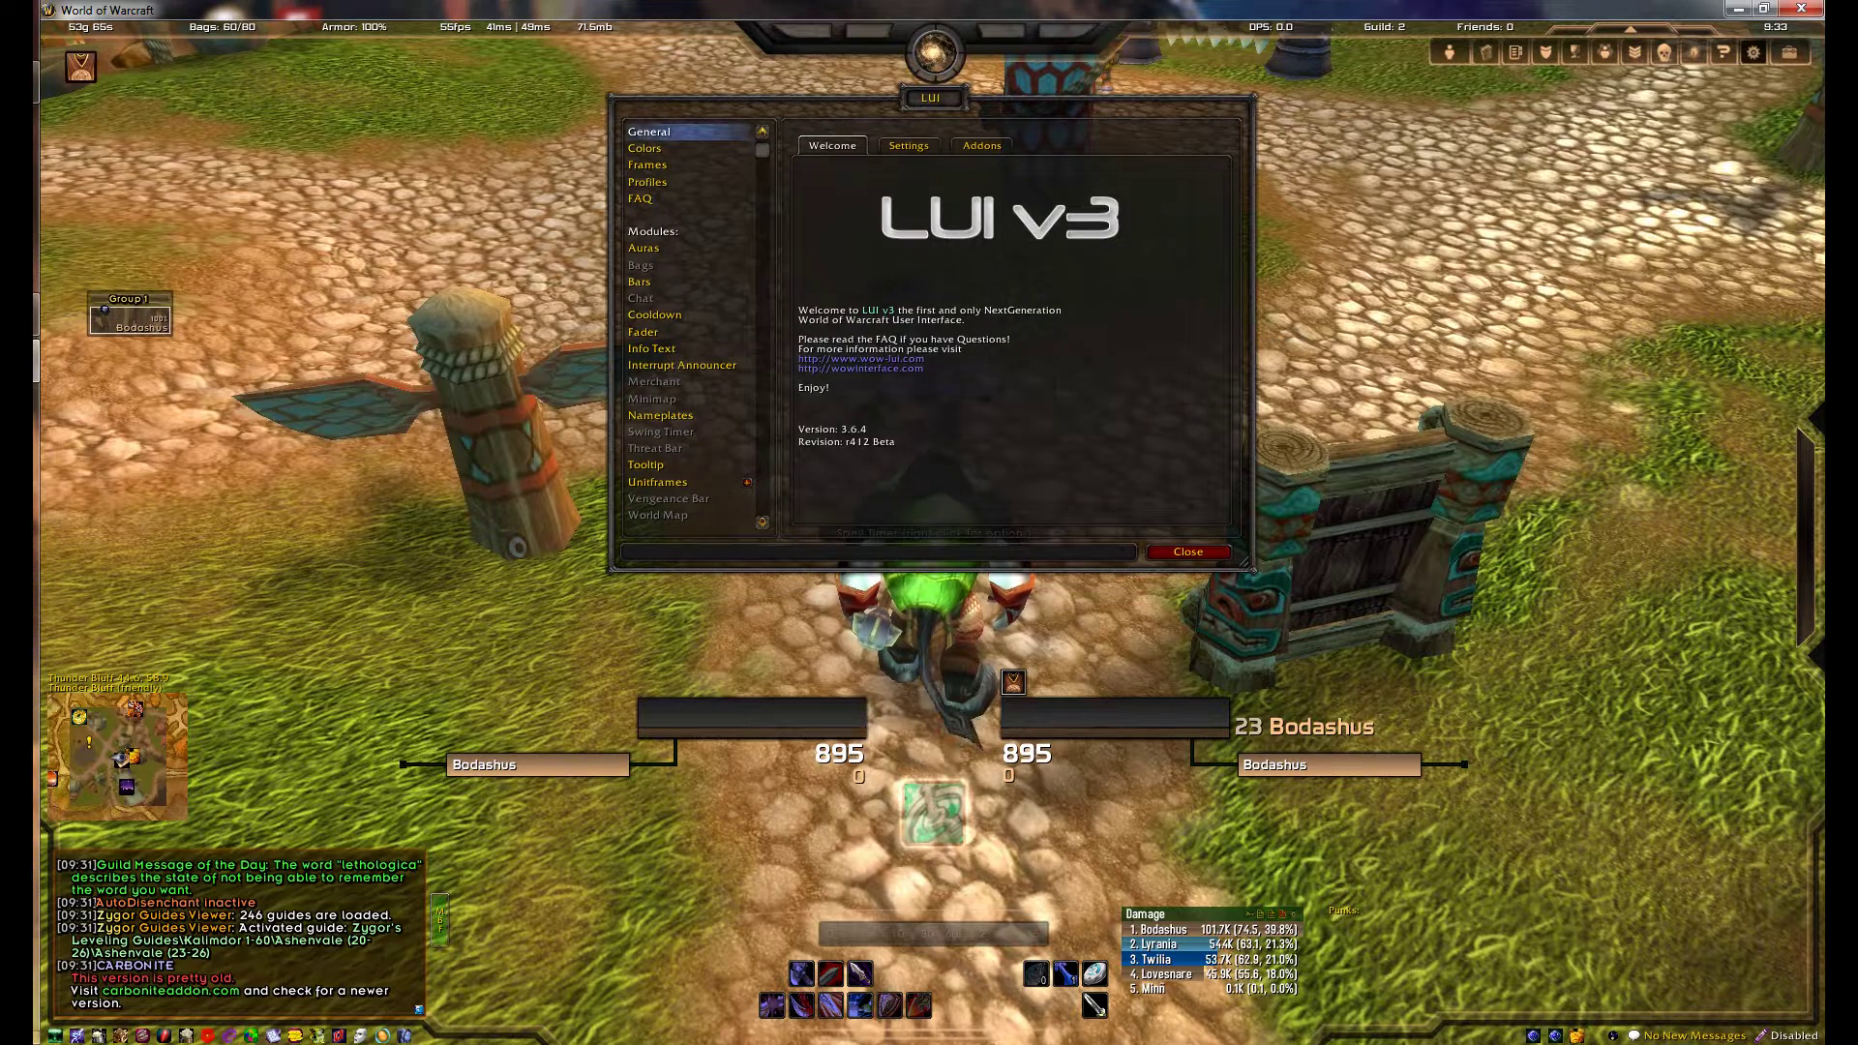
Step: Expand the Unitframes section and open the Player unit frame settings
click(747, 481)
scroll(740, 498, down, 5)
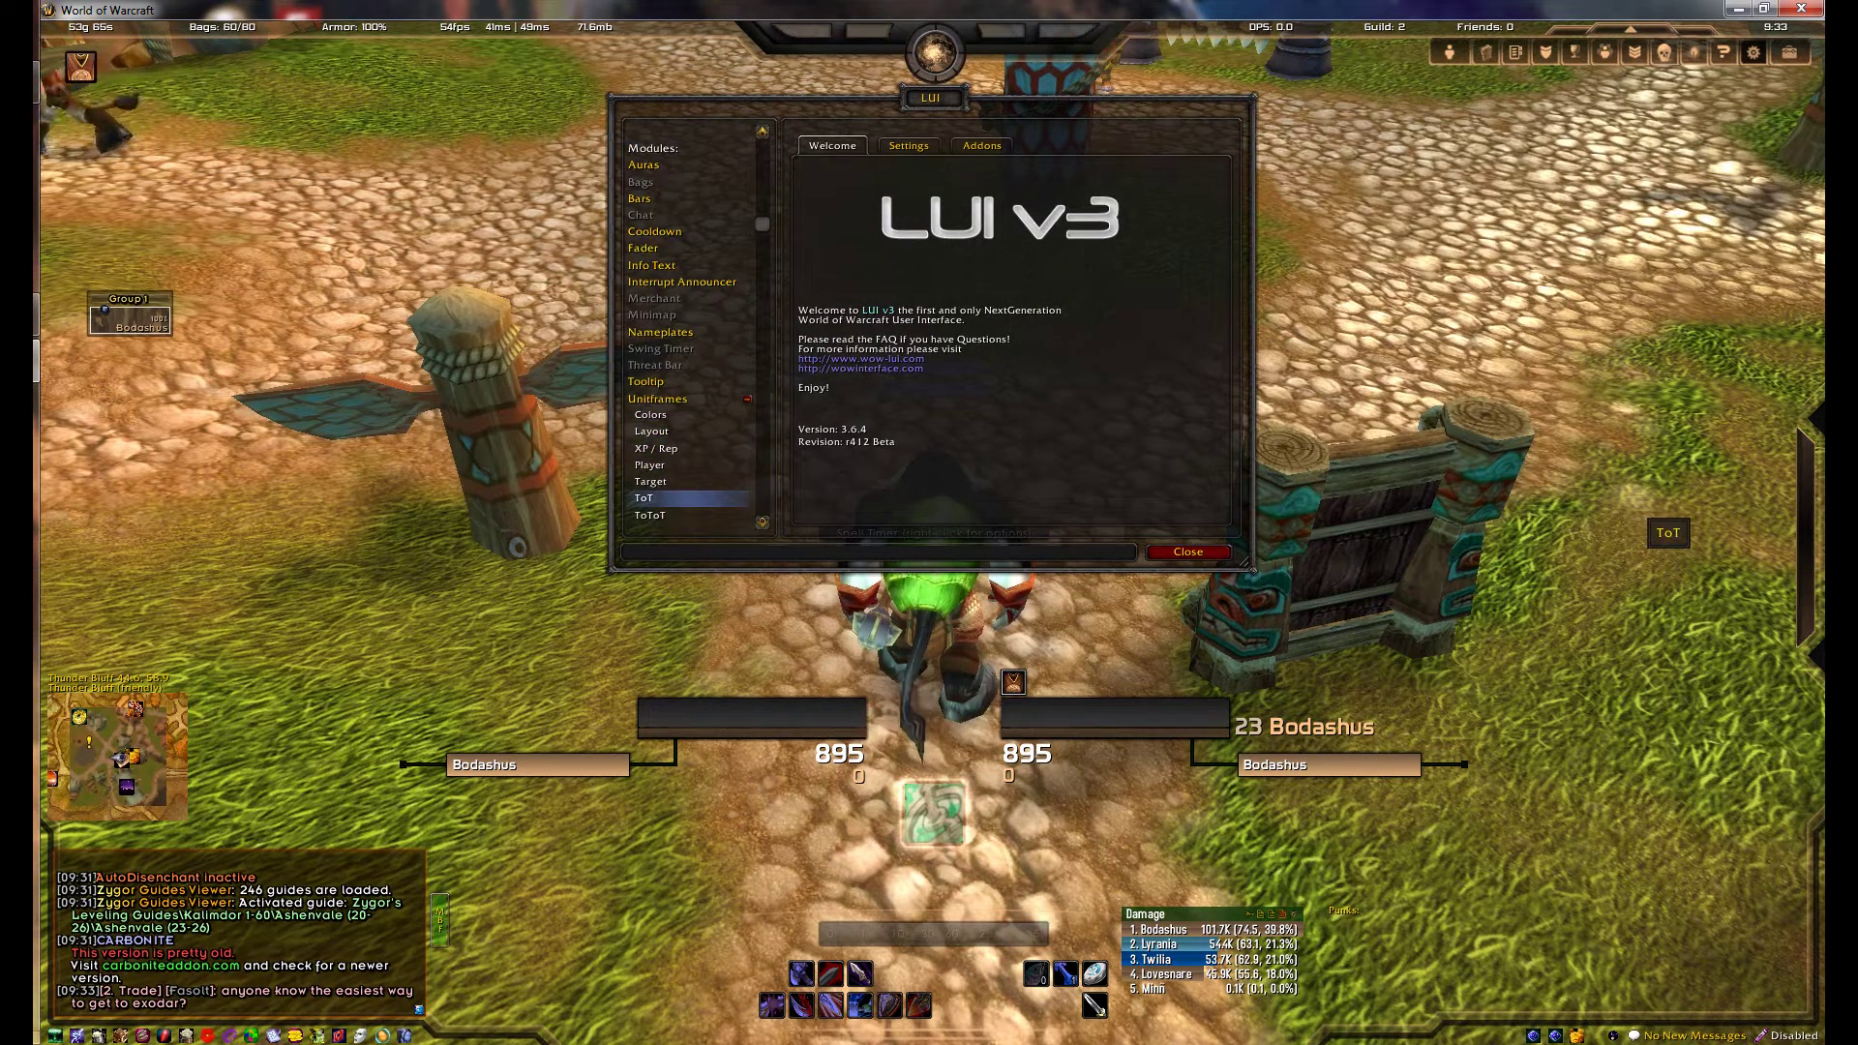
scroll(740, 498, down, 2)
scroll(689, 430, down, 2)
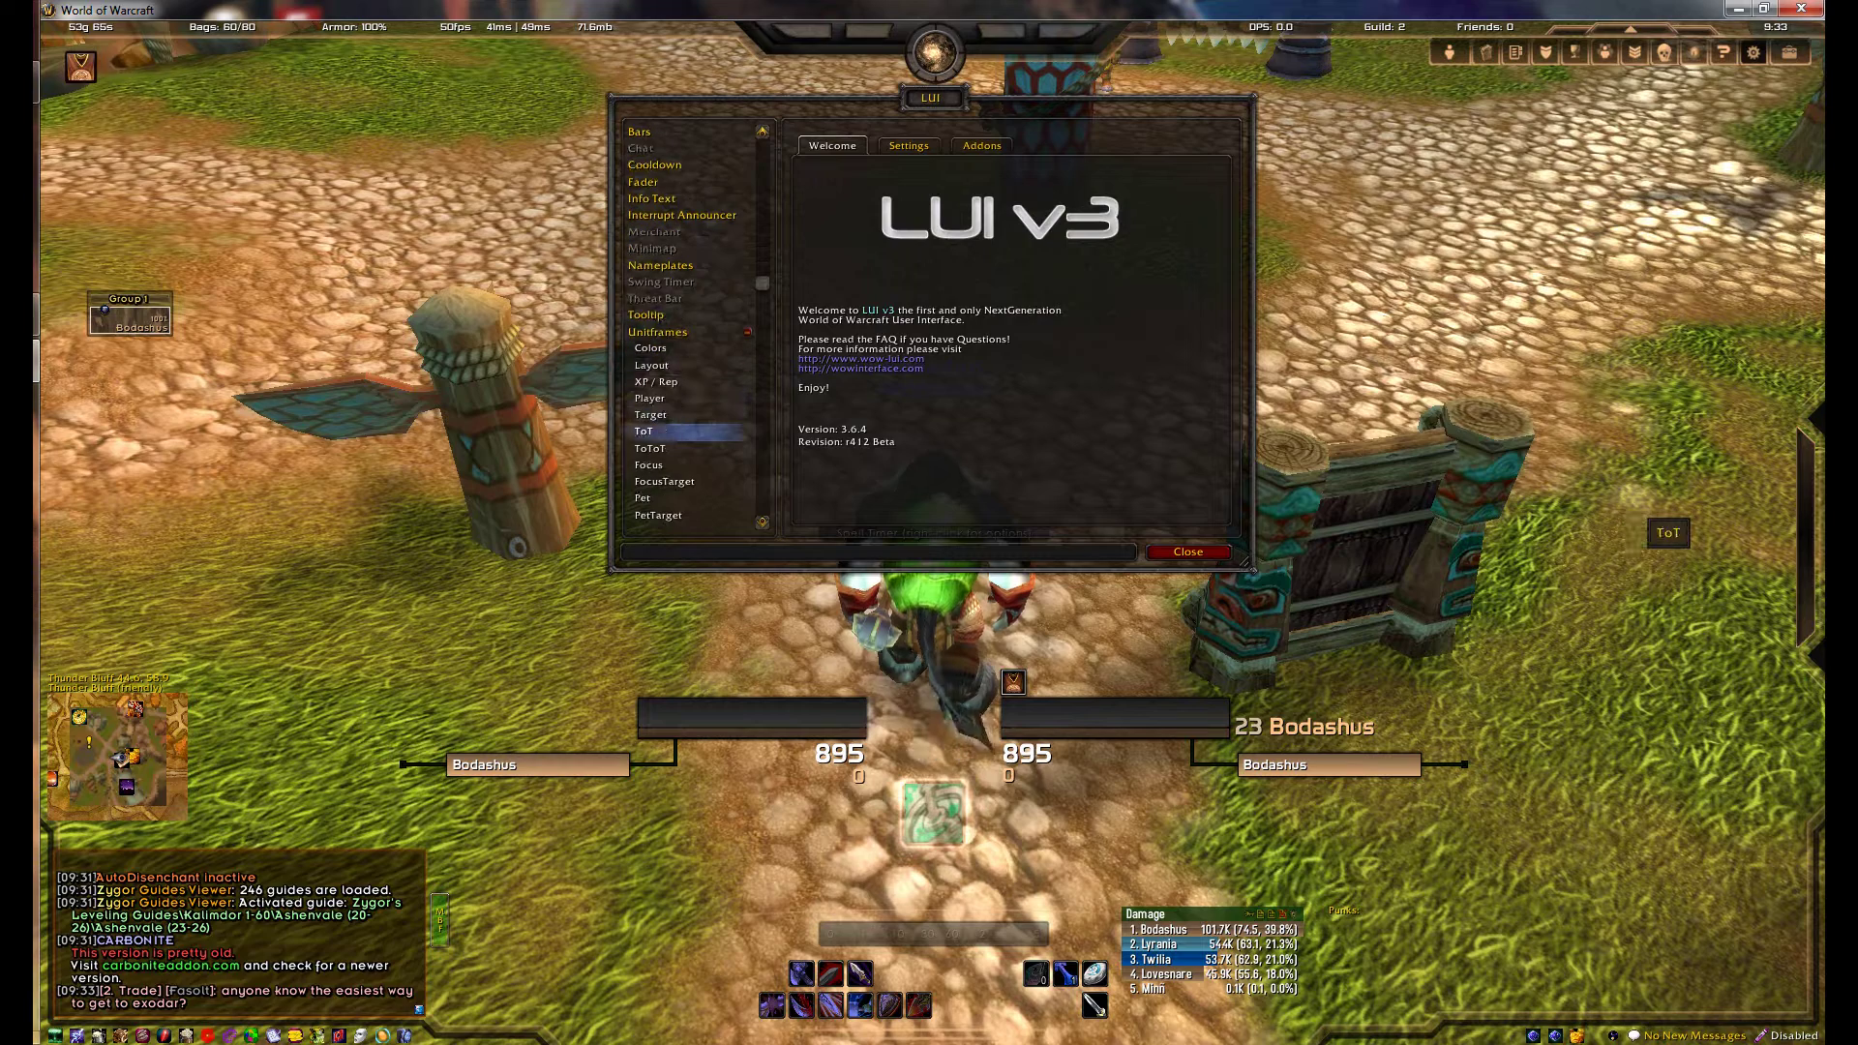
click(649, 398)
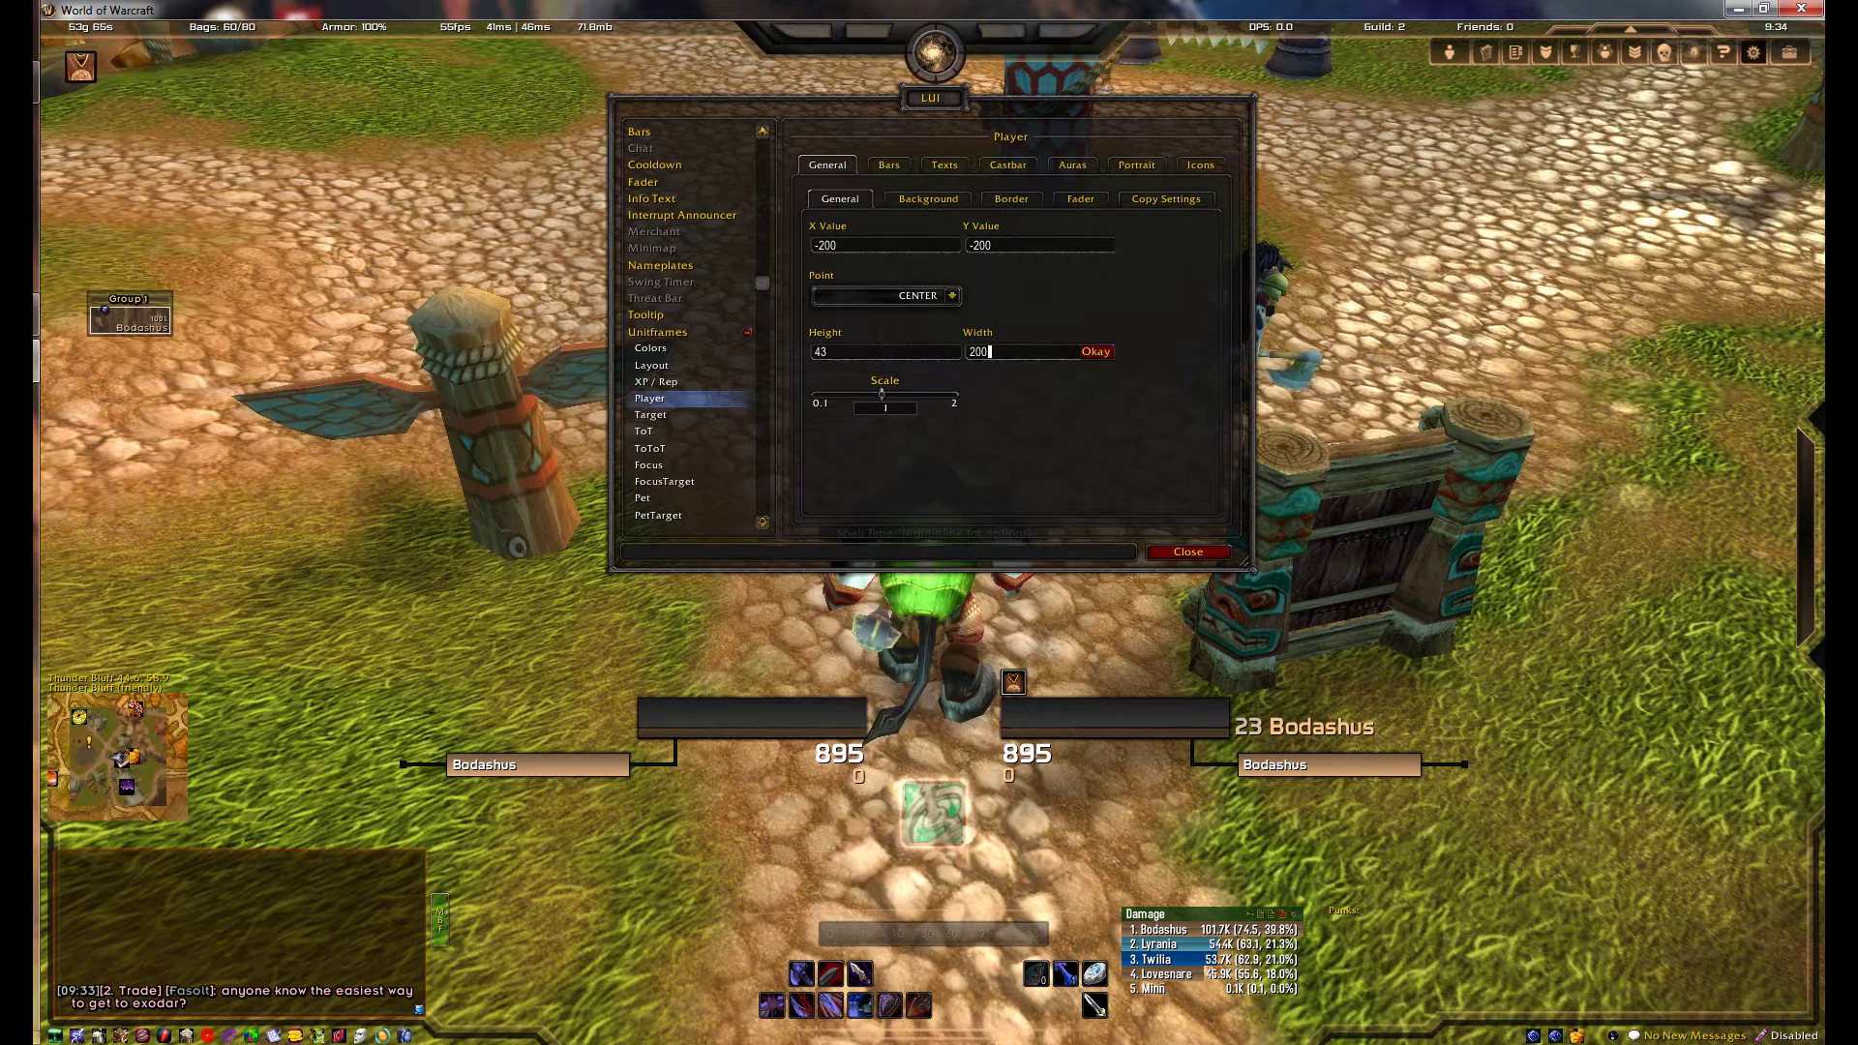
Step: Confirm a Player frame width of 200 and bring up its Bars settings
key(Return)
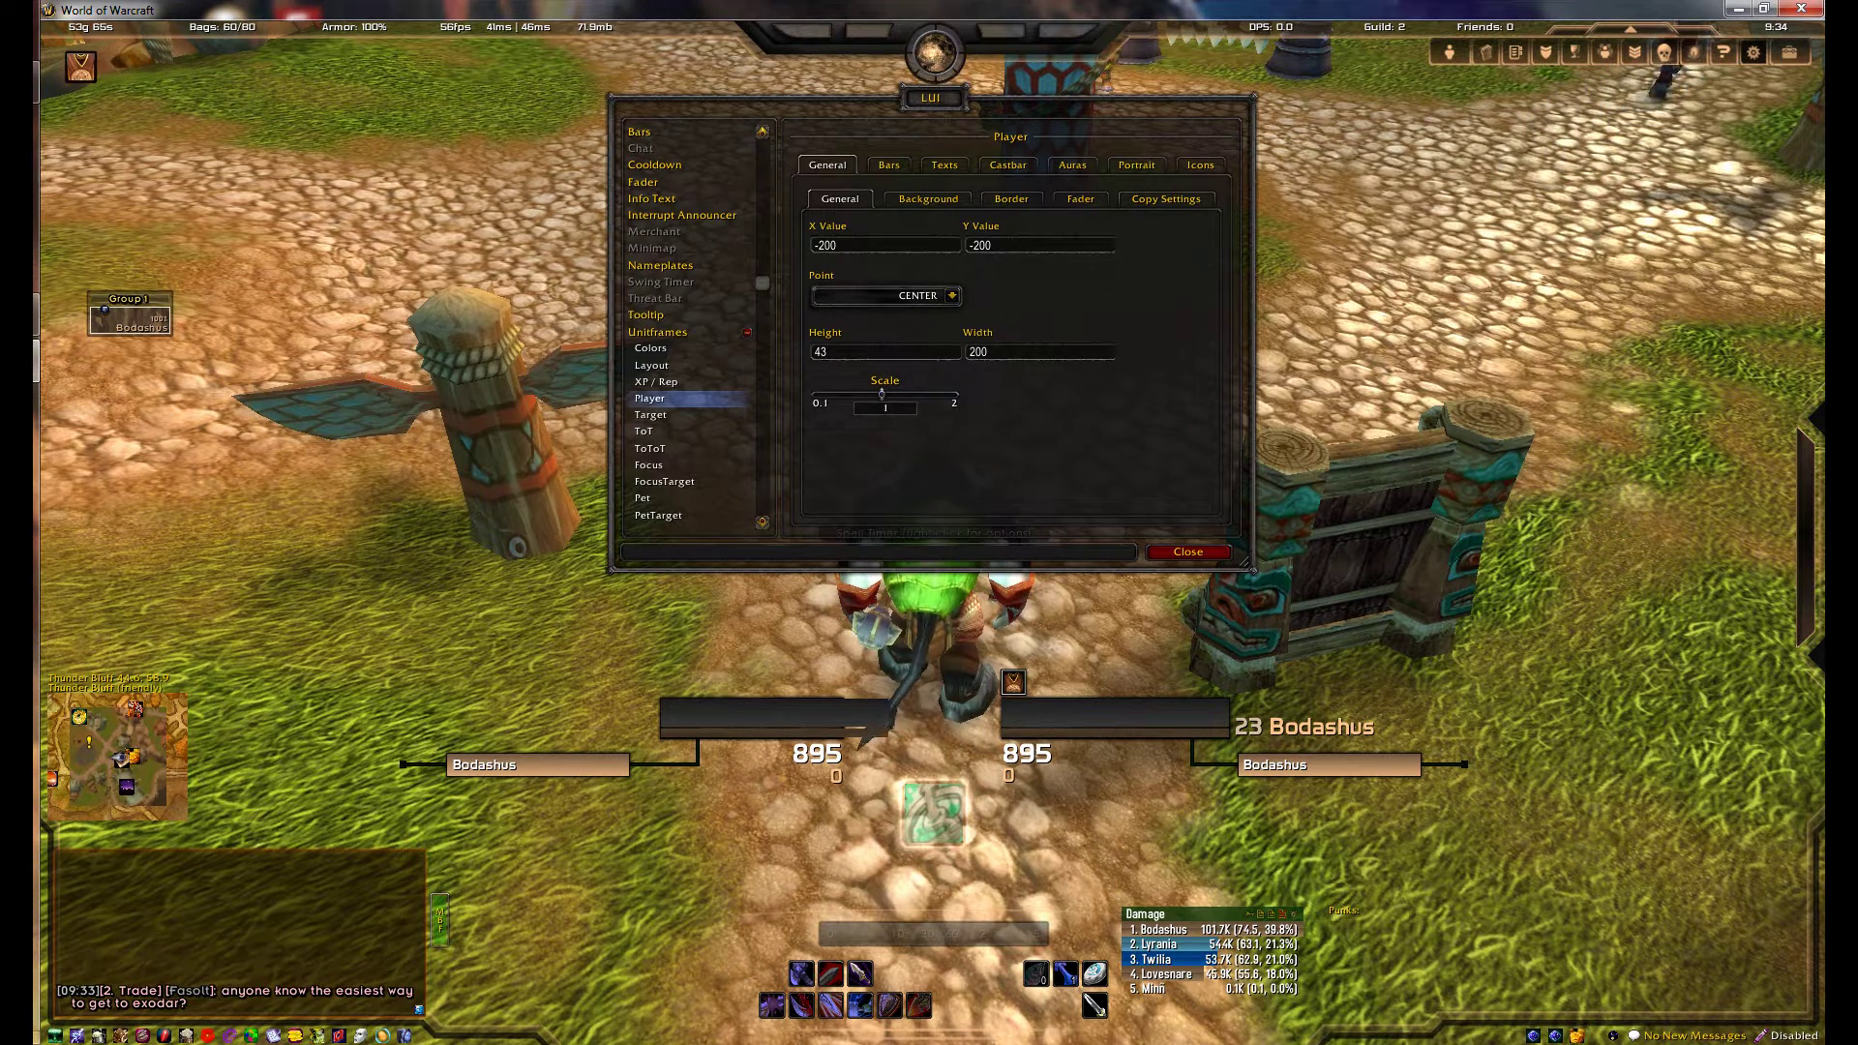
click(888, 165)
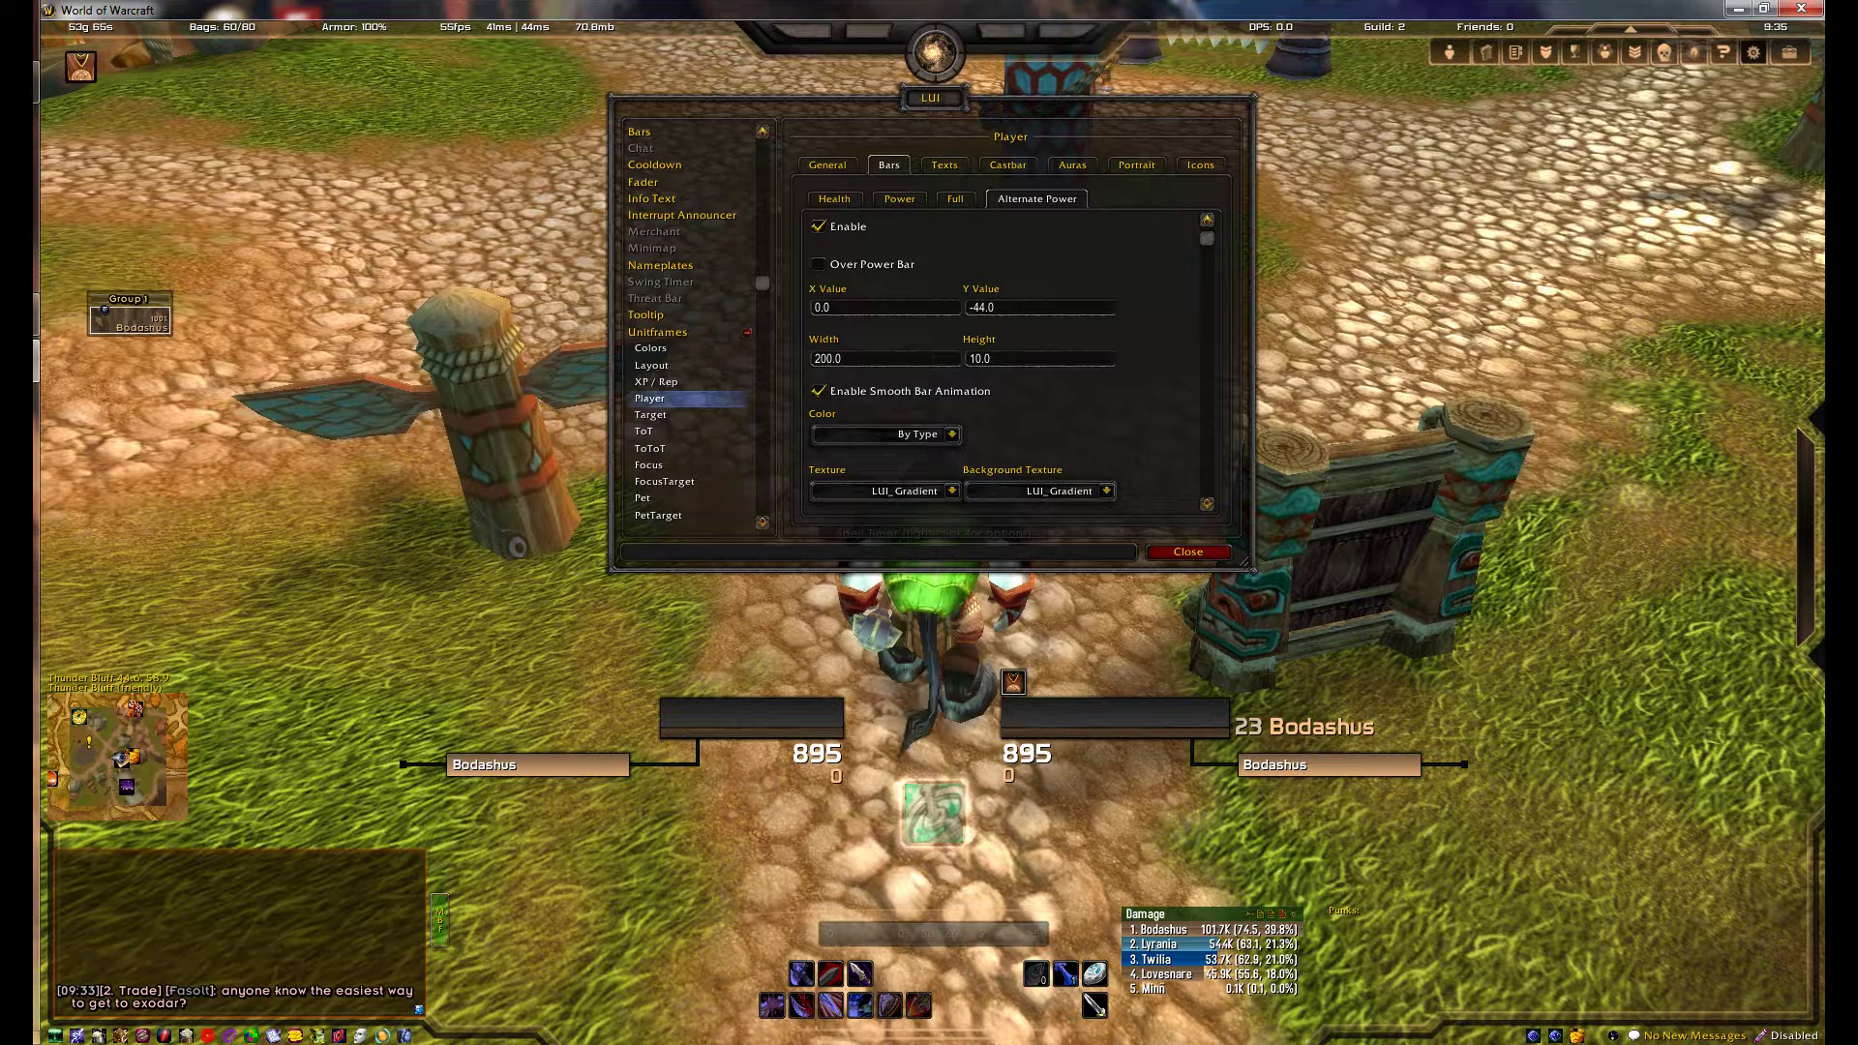
Step: Colour the player health bar by class and the power bar by type with Graphite texture
click(834, 198)
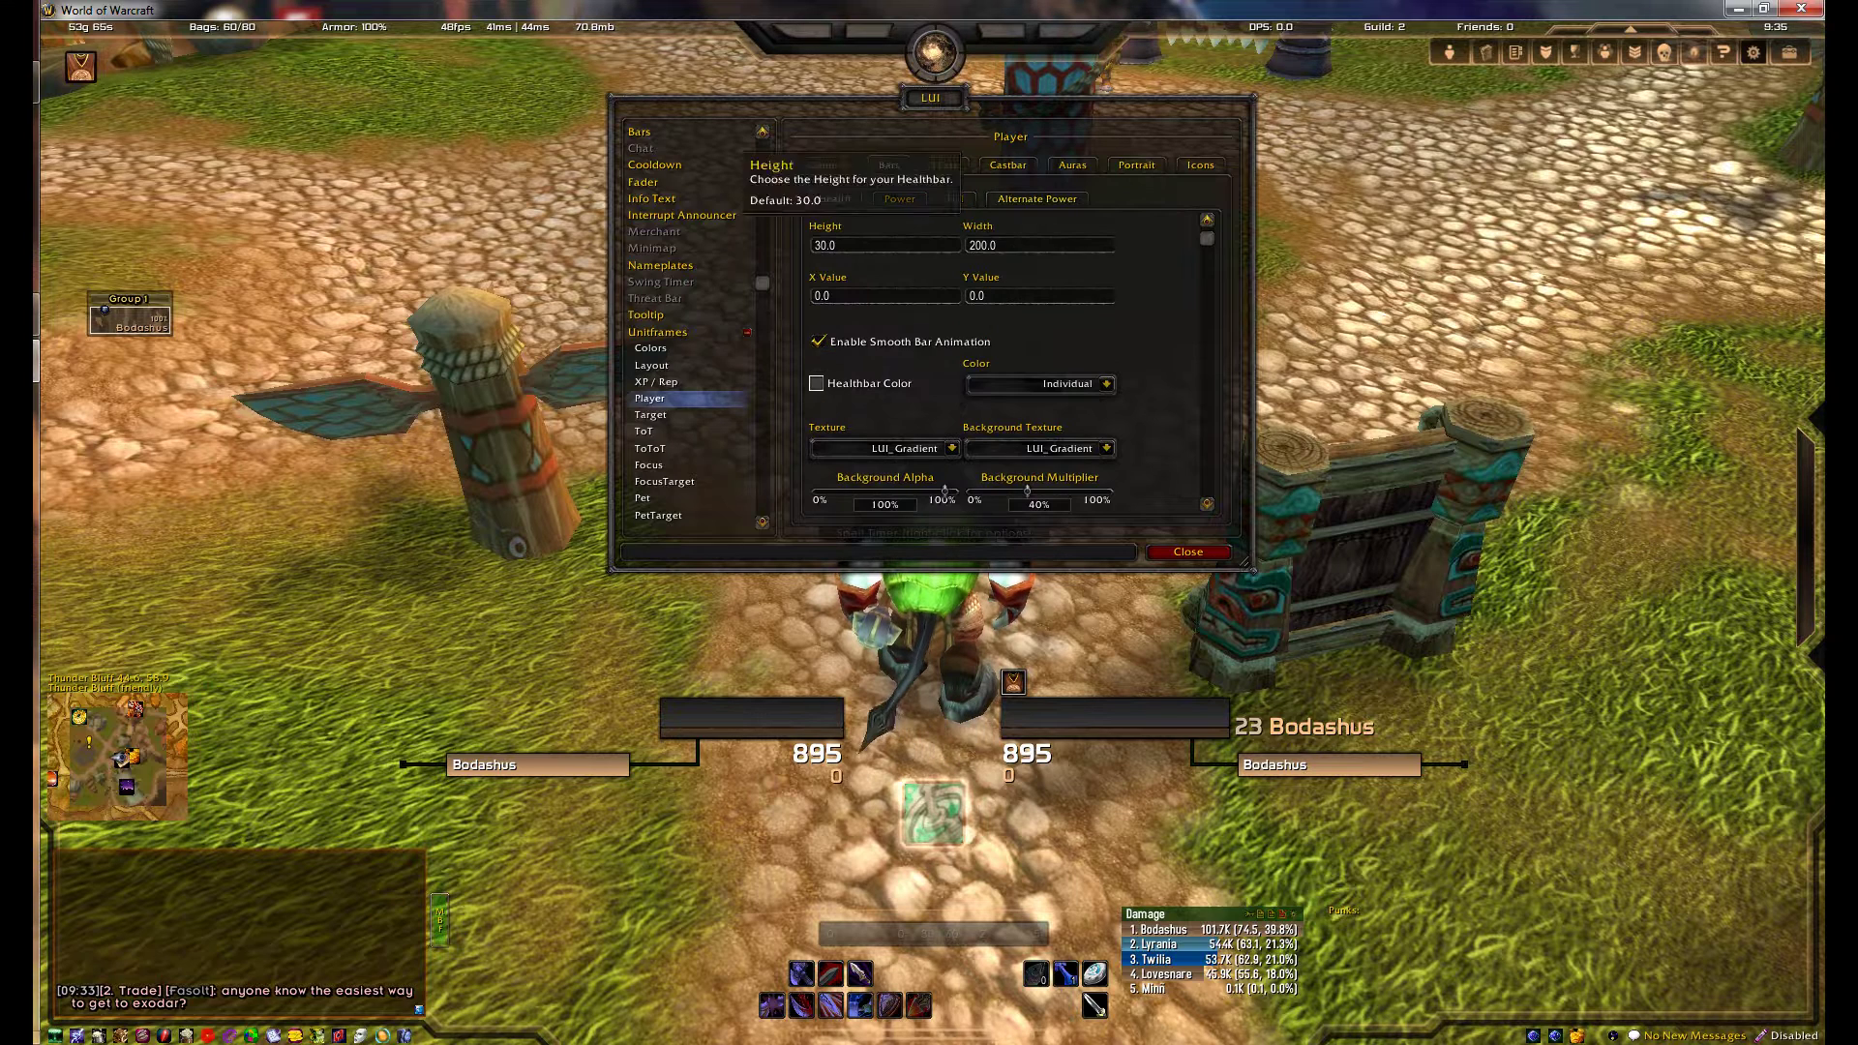
click(1106, 384)
click(1006, 418)
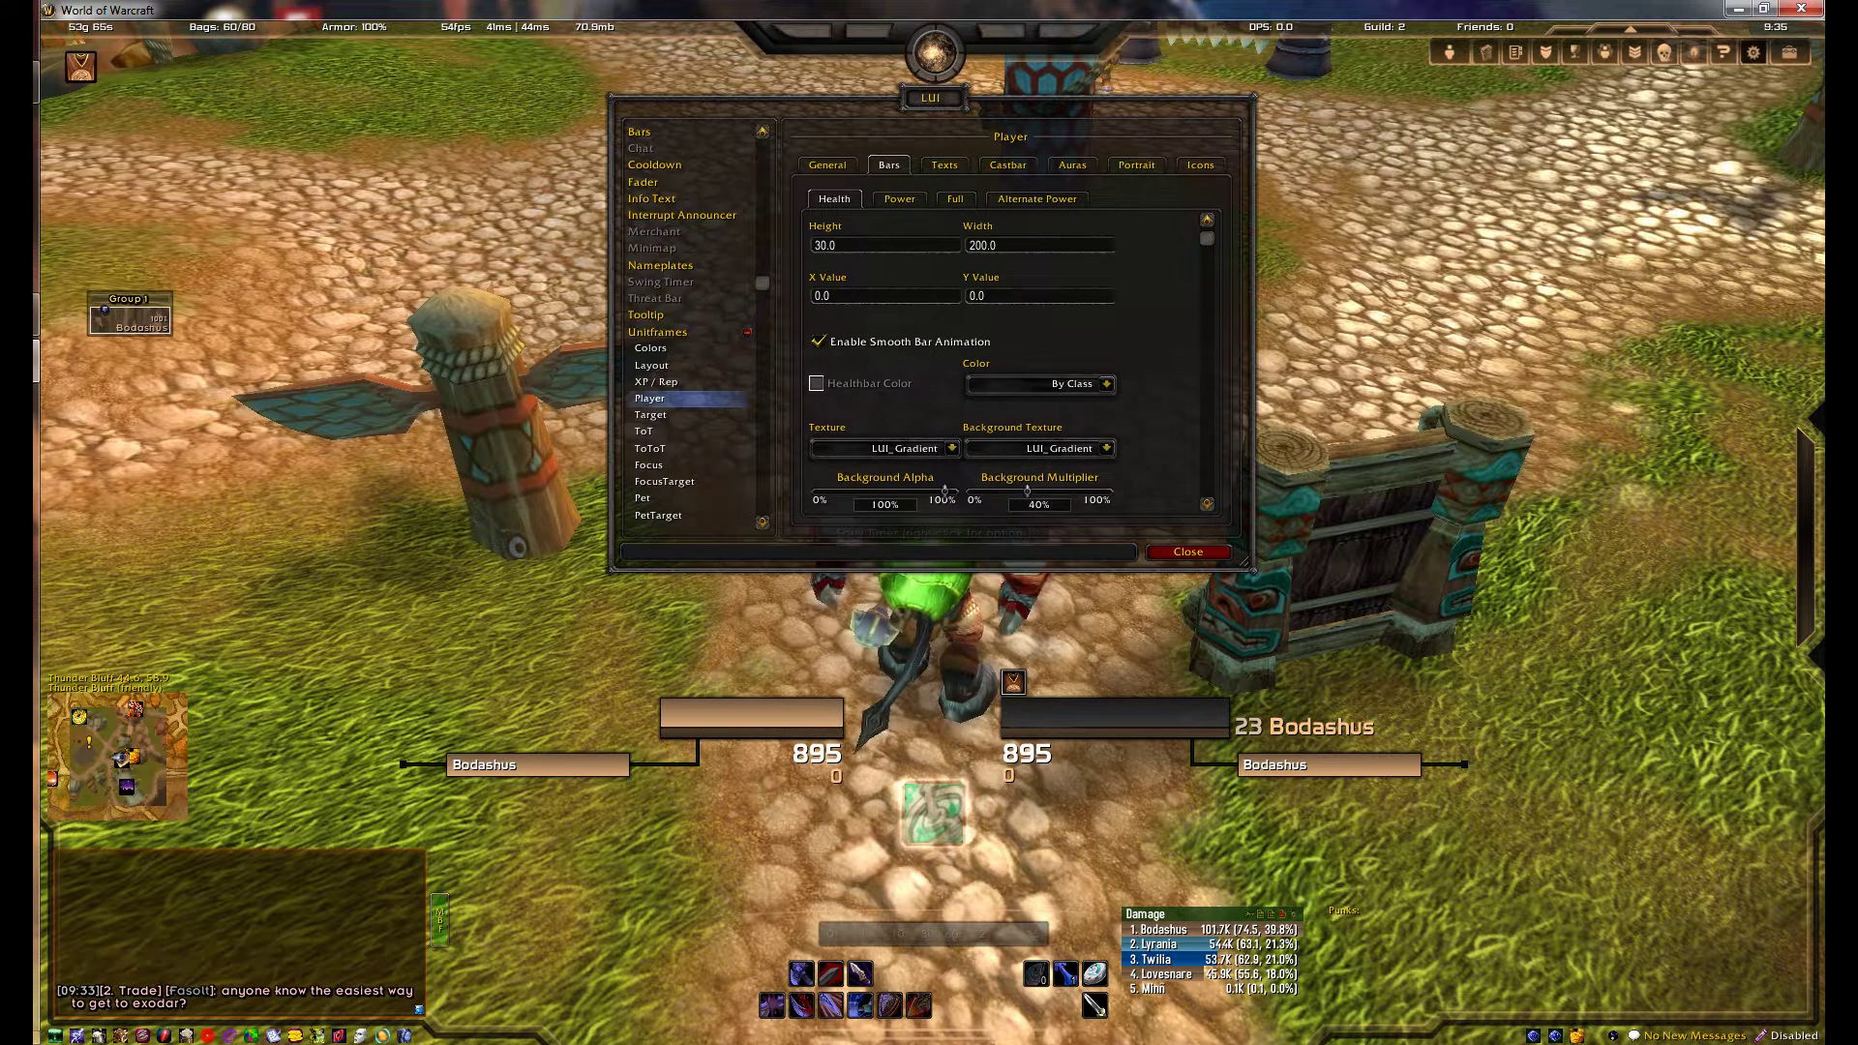
scroll(962, 363, down, 2)
click(898, 199)
scroll(962, 363, down, 2)
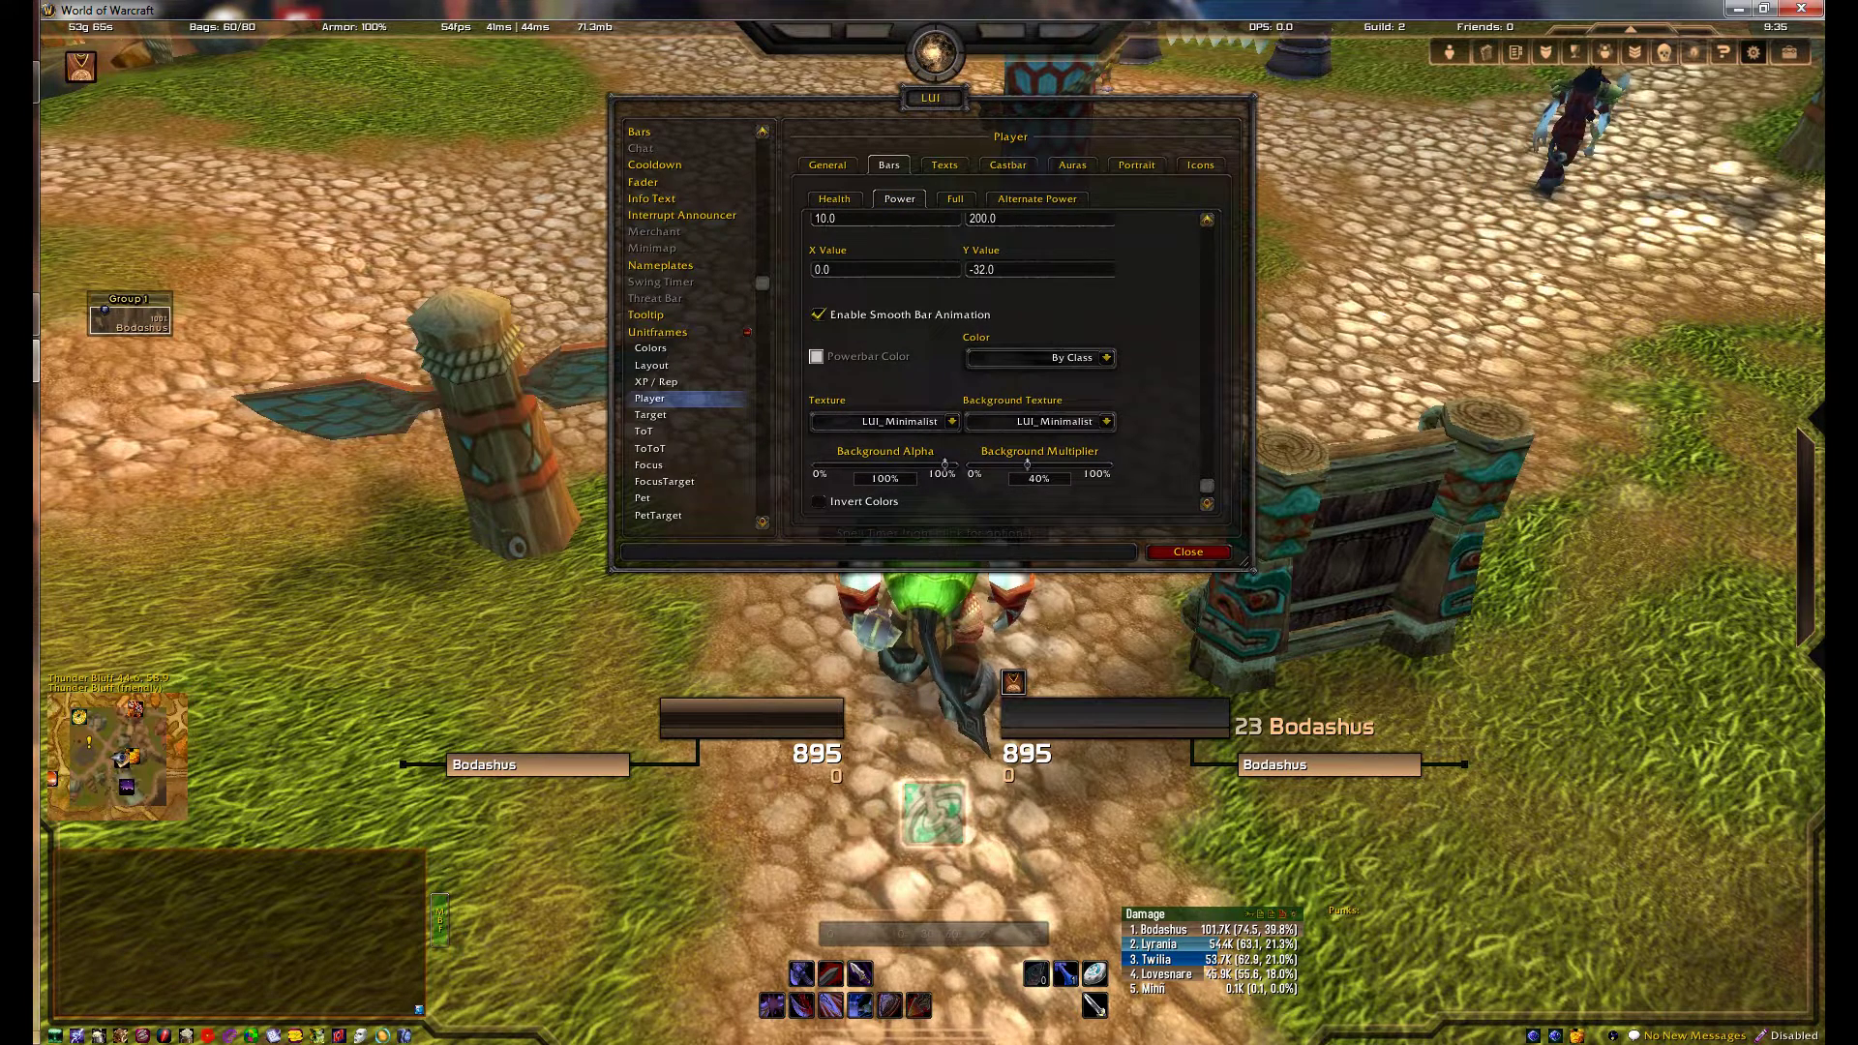
click(1106, 357)
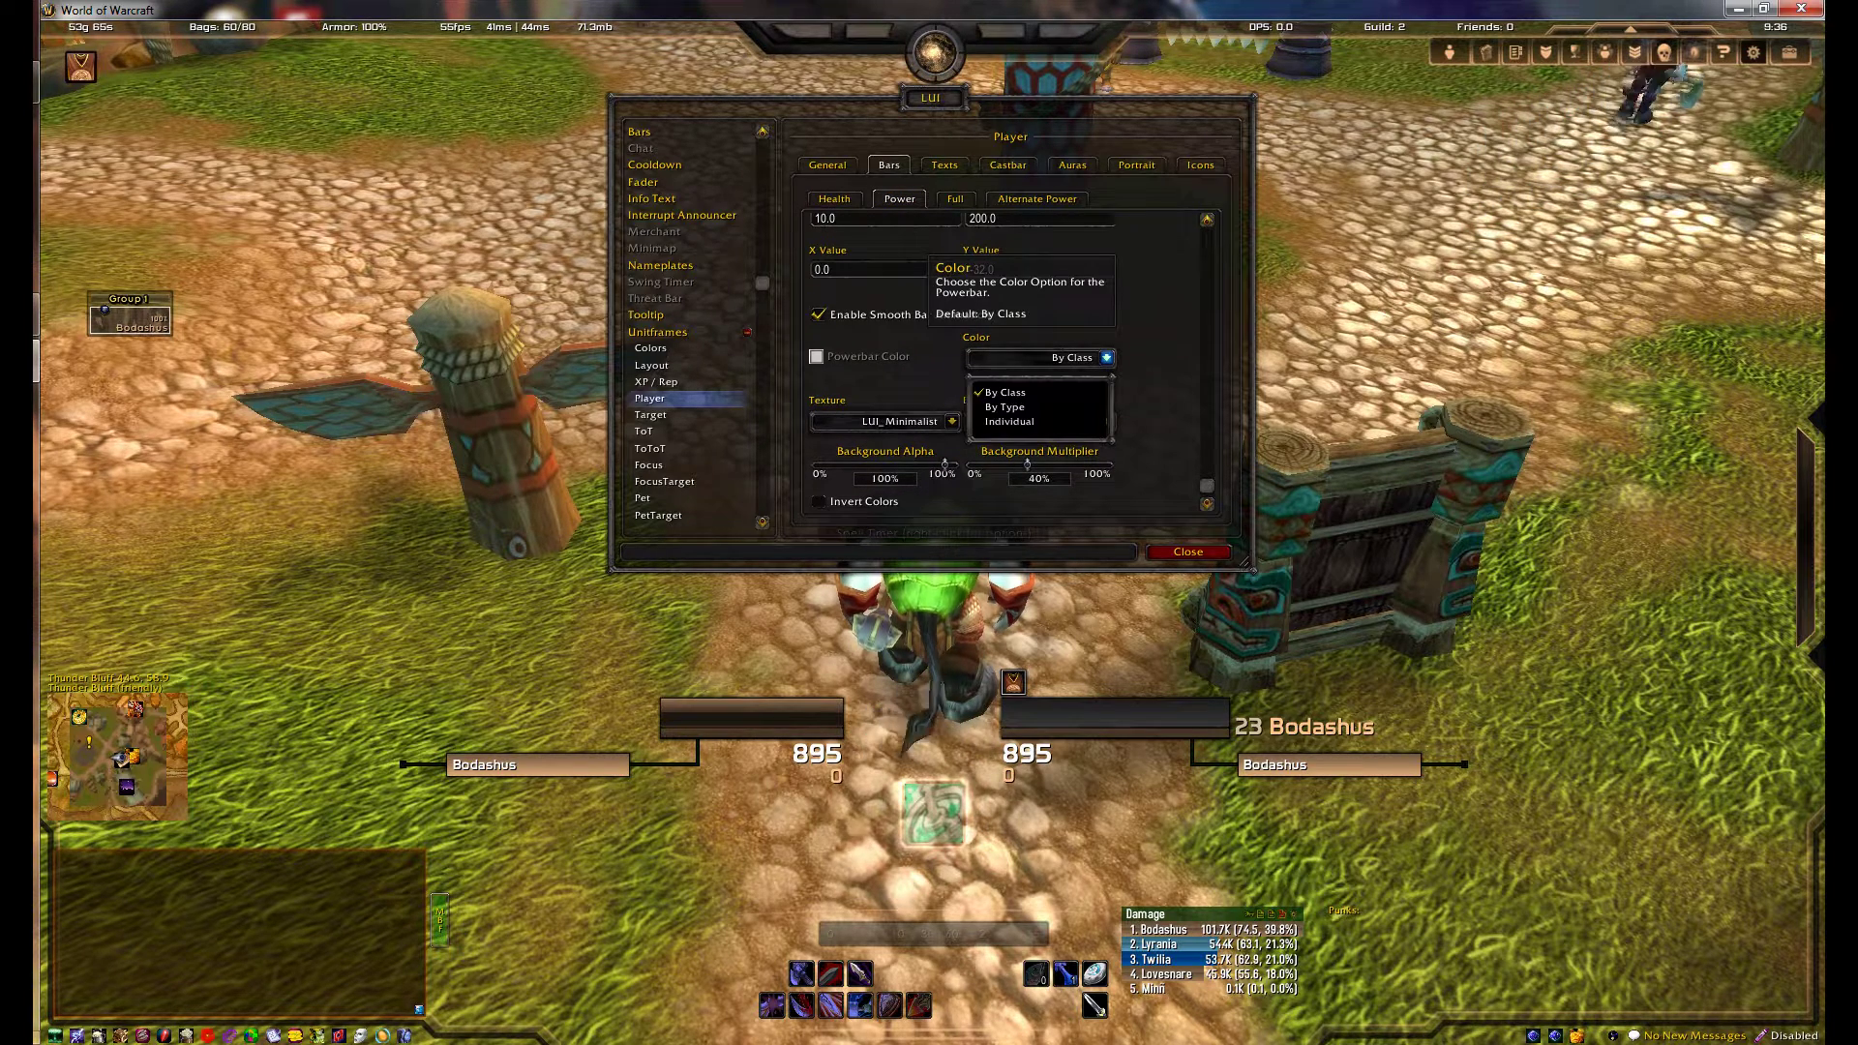
click(1004, 407)
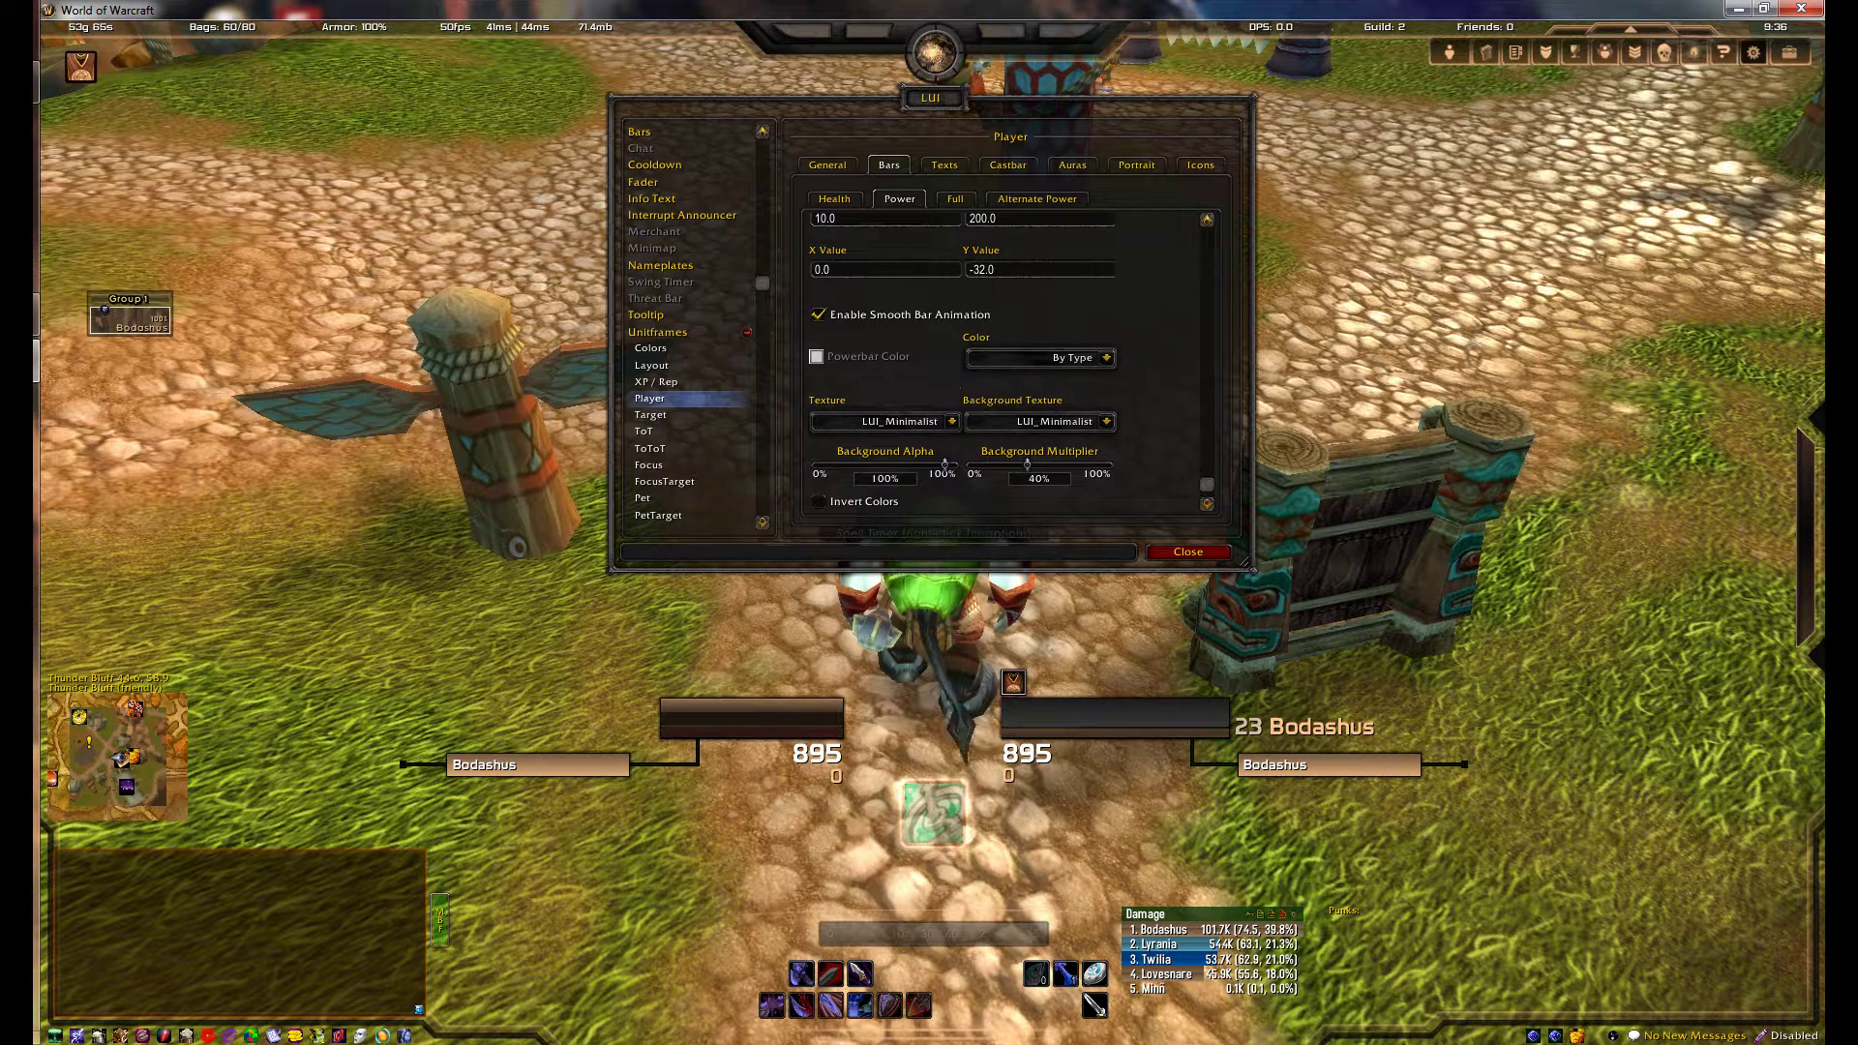
click(952, 422)
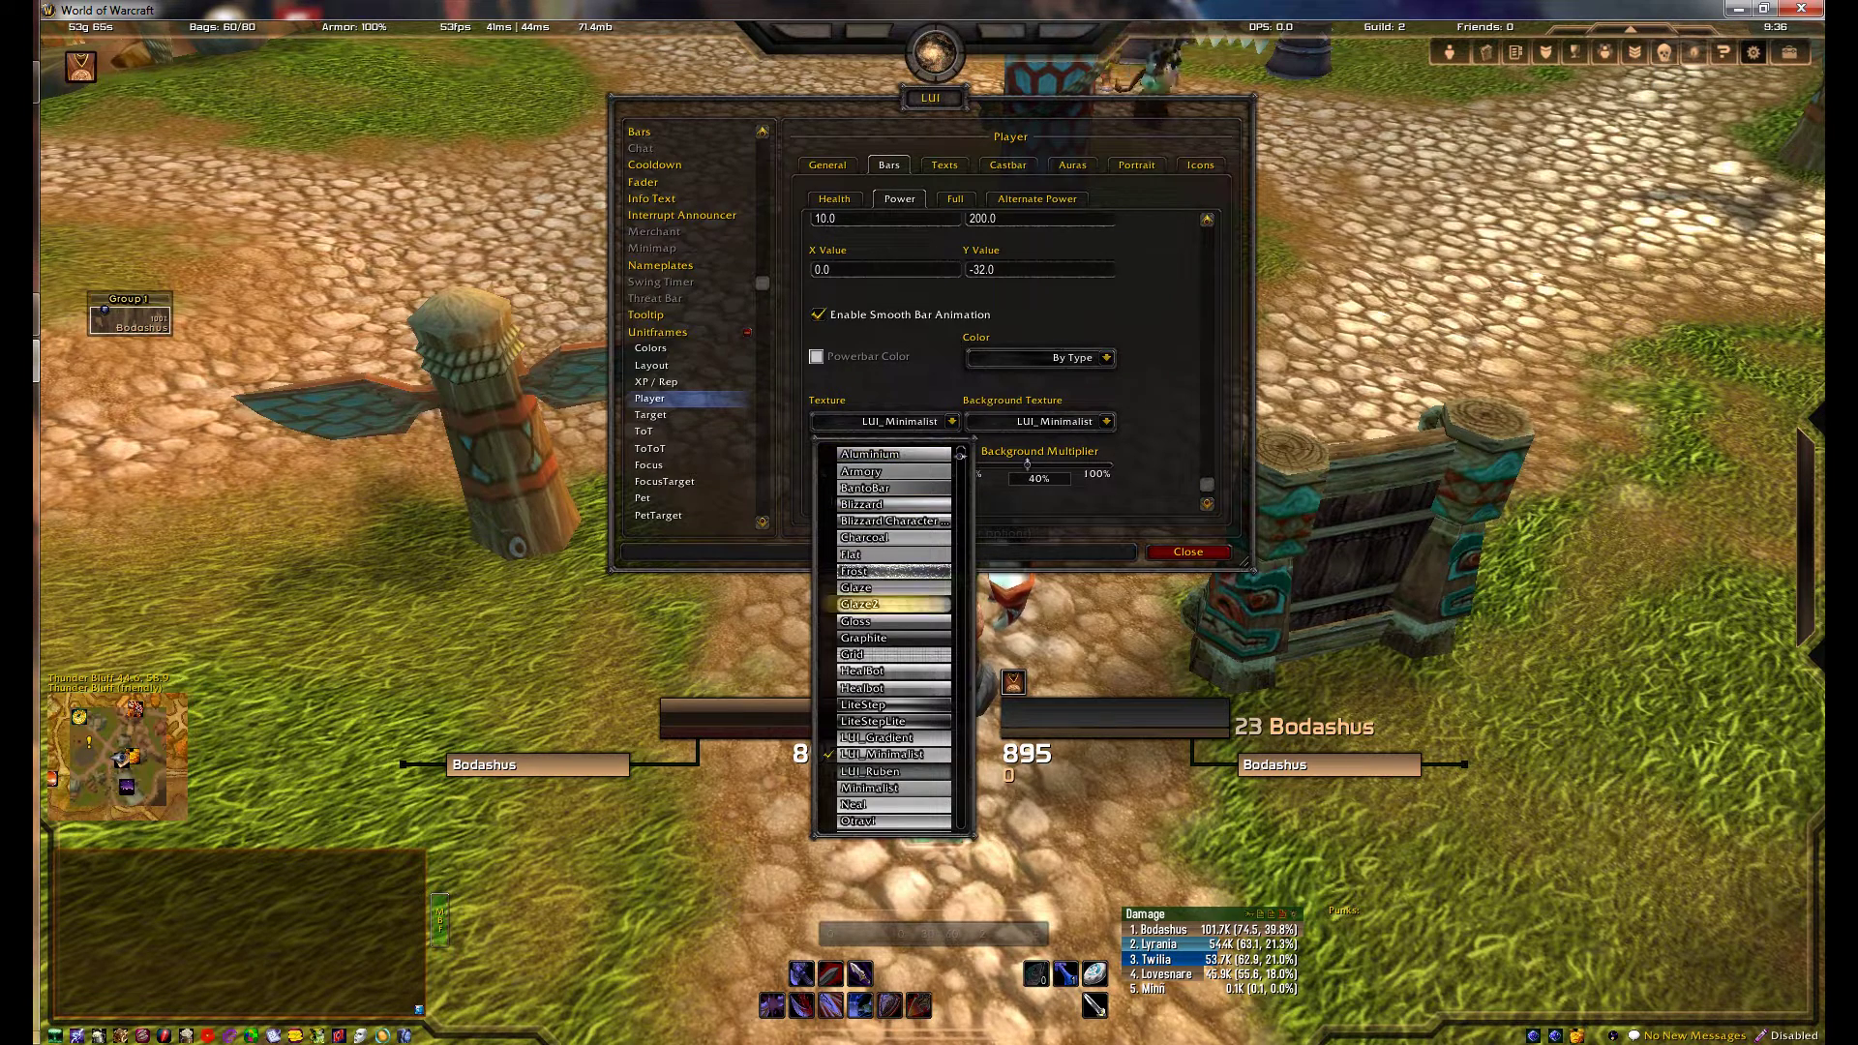
click(864, 637)
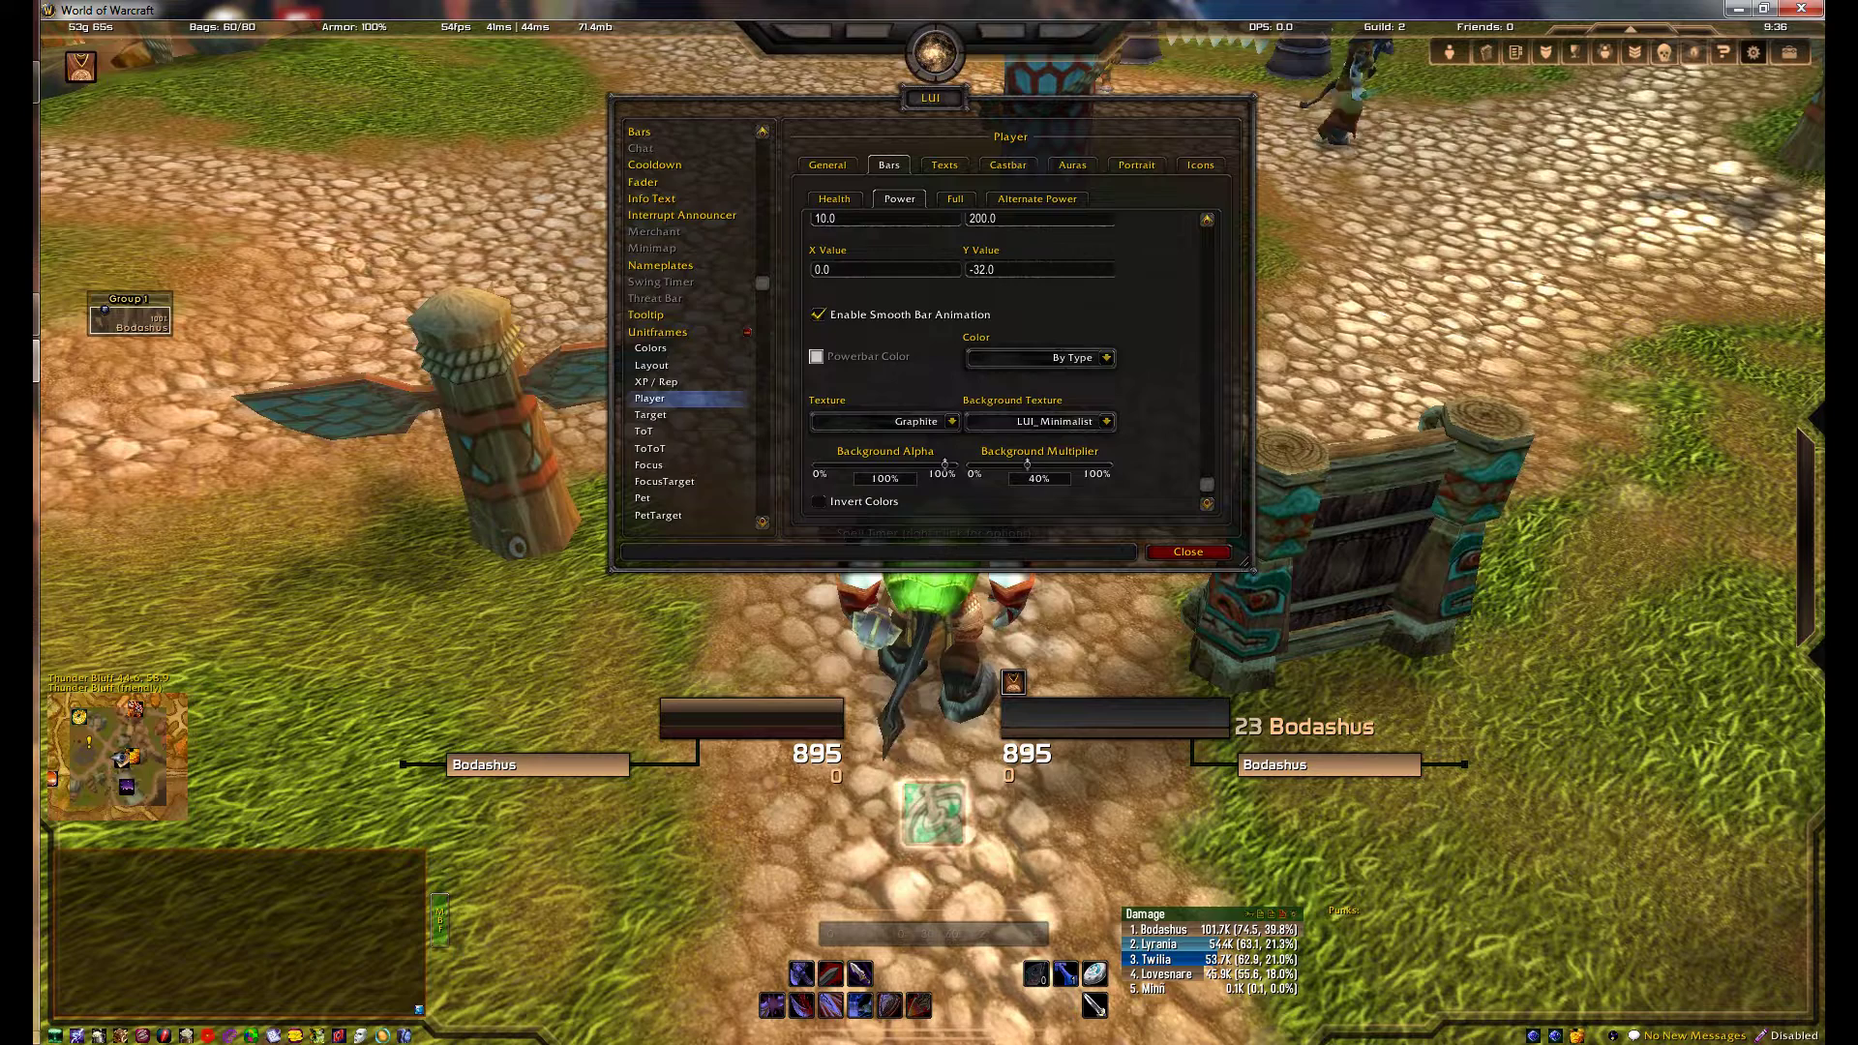
click(1106, 421)
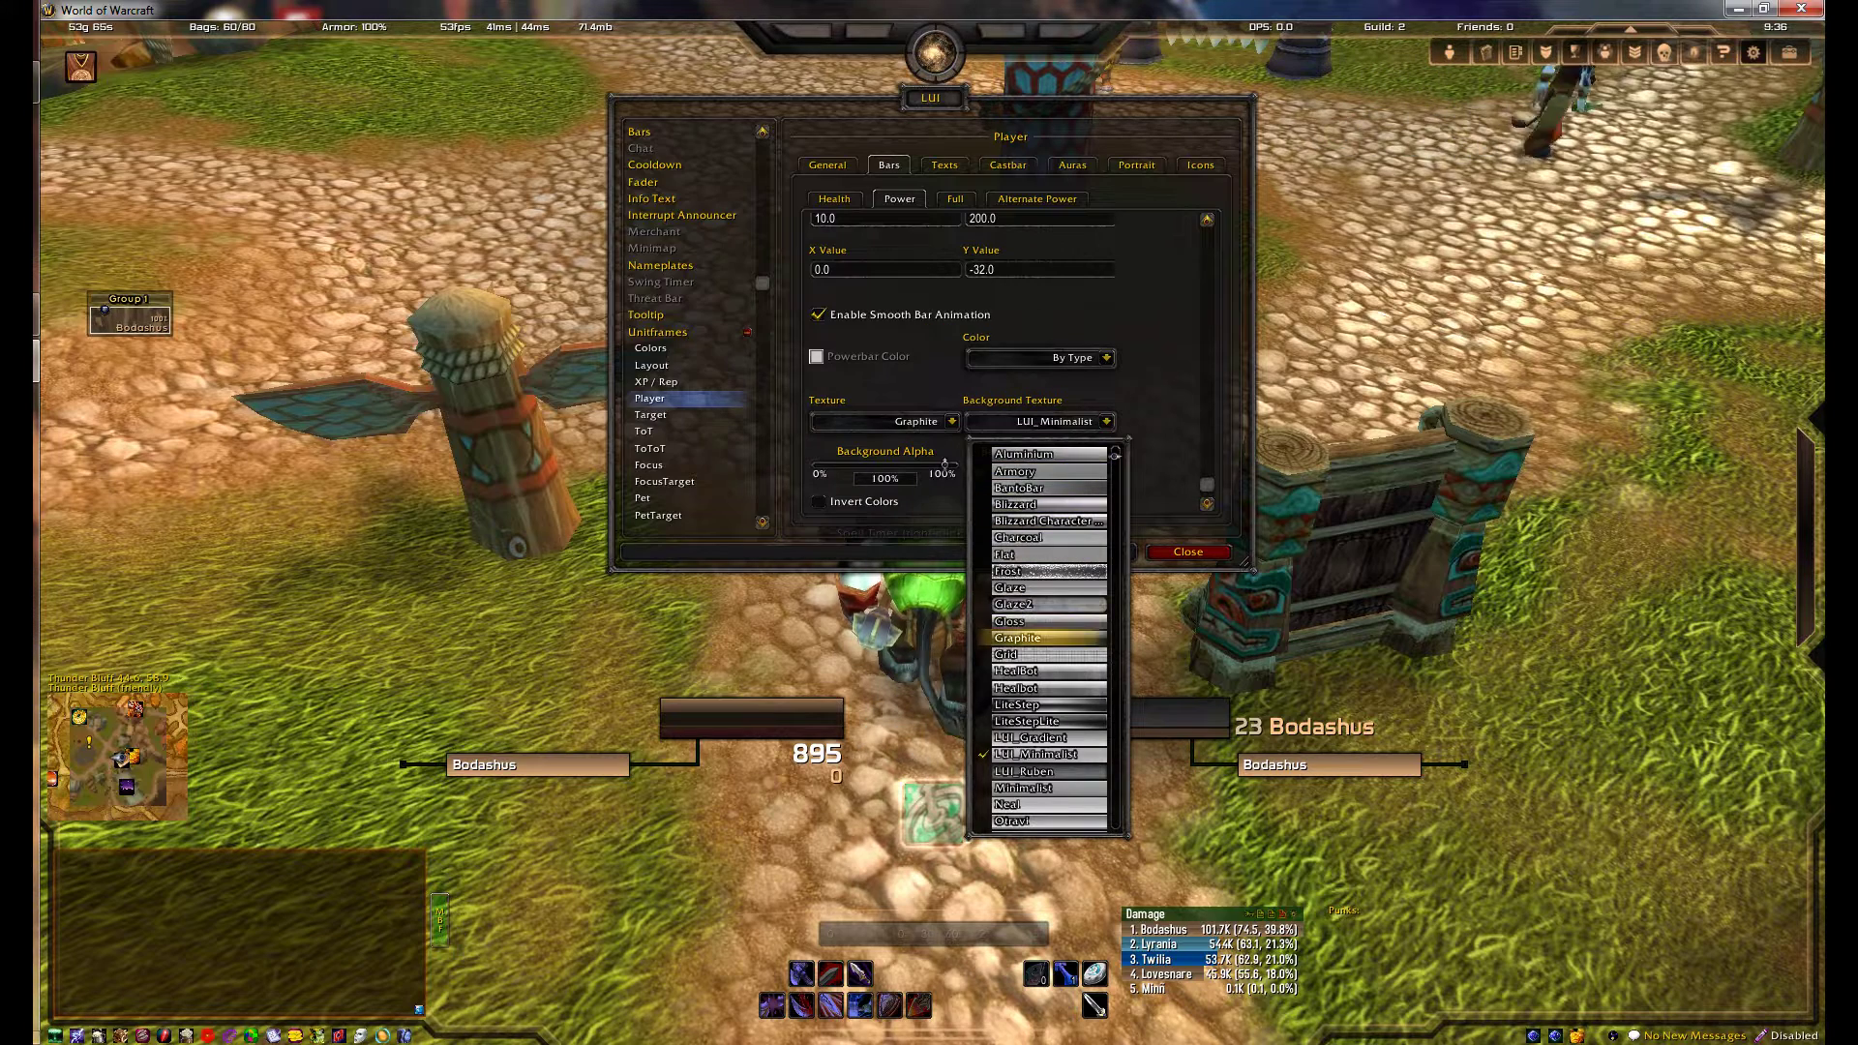
Step: Enable the player portrait with width 200 and a lowered alpha
click(1136, 164)
click(809, 192)
drag(836, 249, 801, 249)
text(200)
key(Return)
drag(933, 340, 878, 340)
click(945, 164)
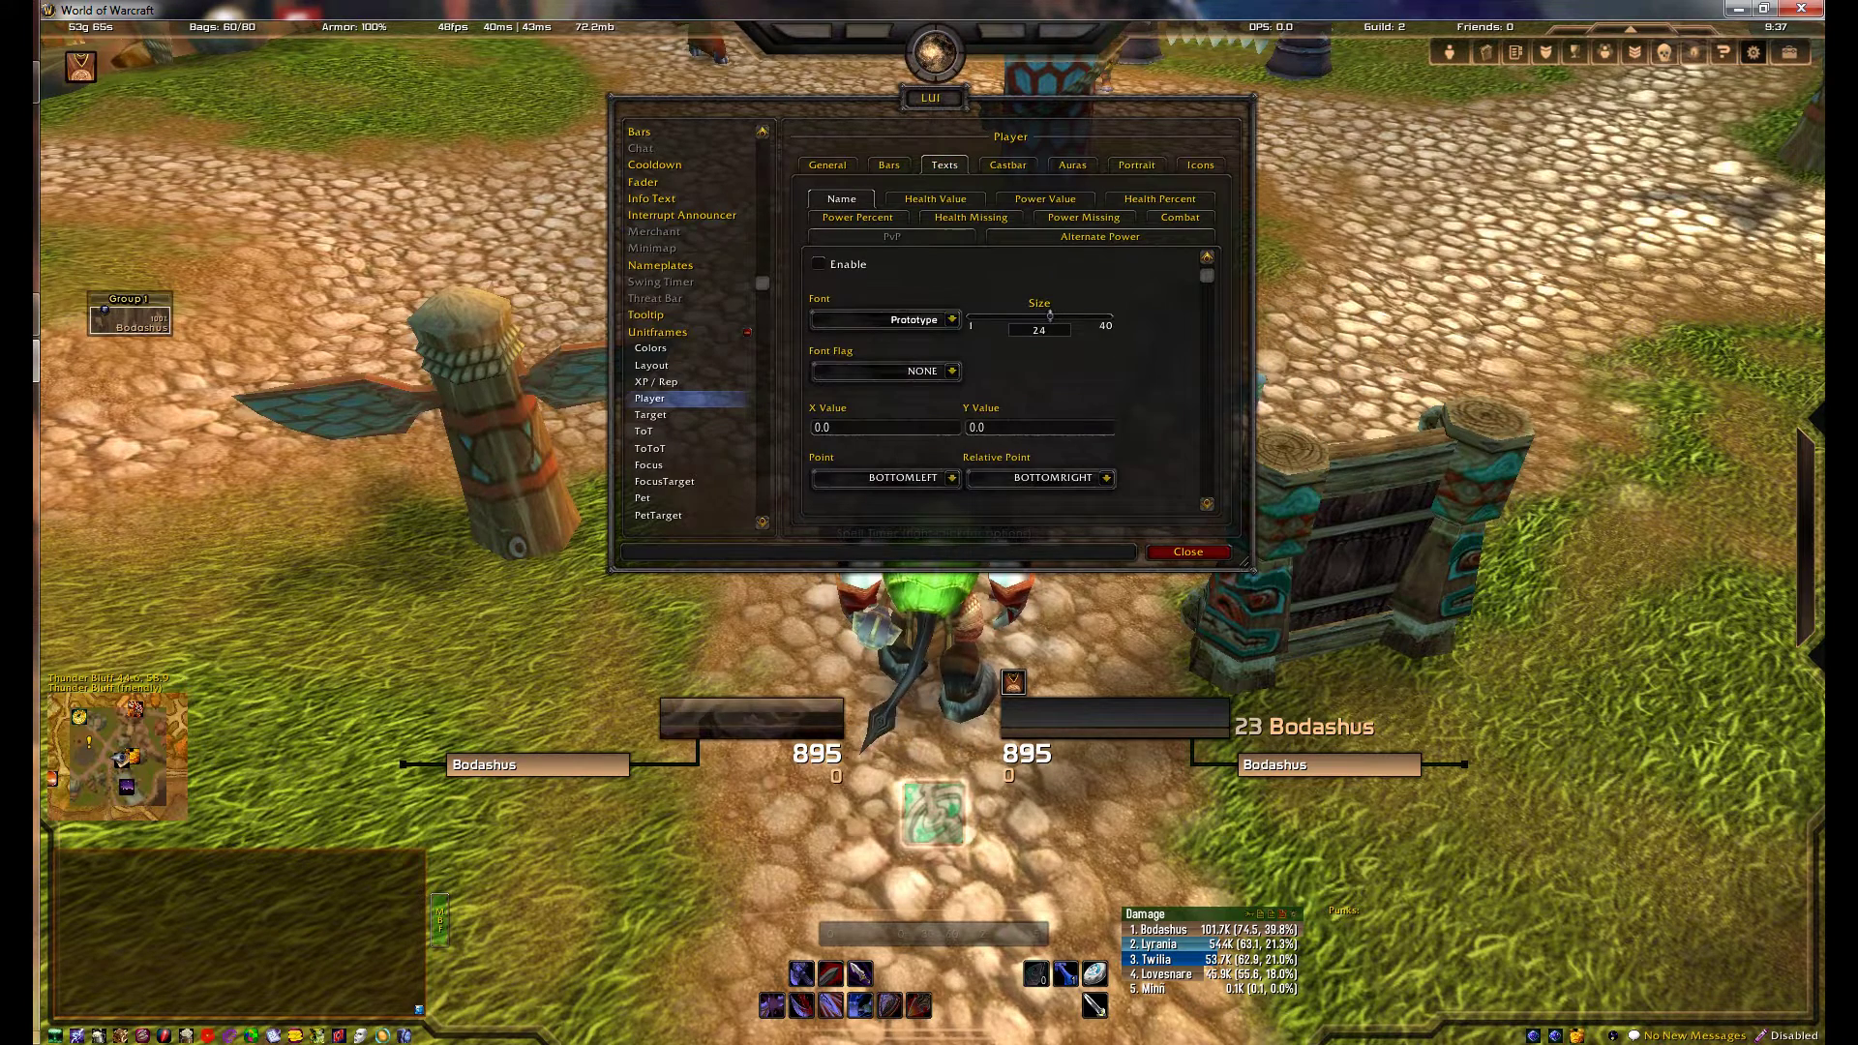
Step: Make the Health Percent text always show and give it an OUTLINE font flag
mouse_move(750, 747)
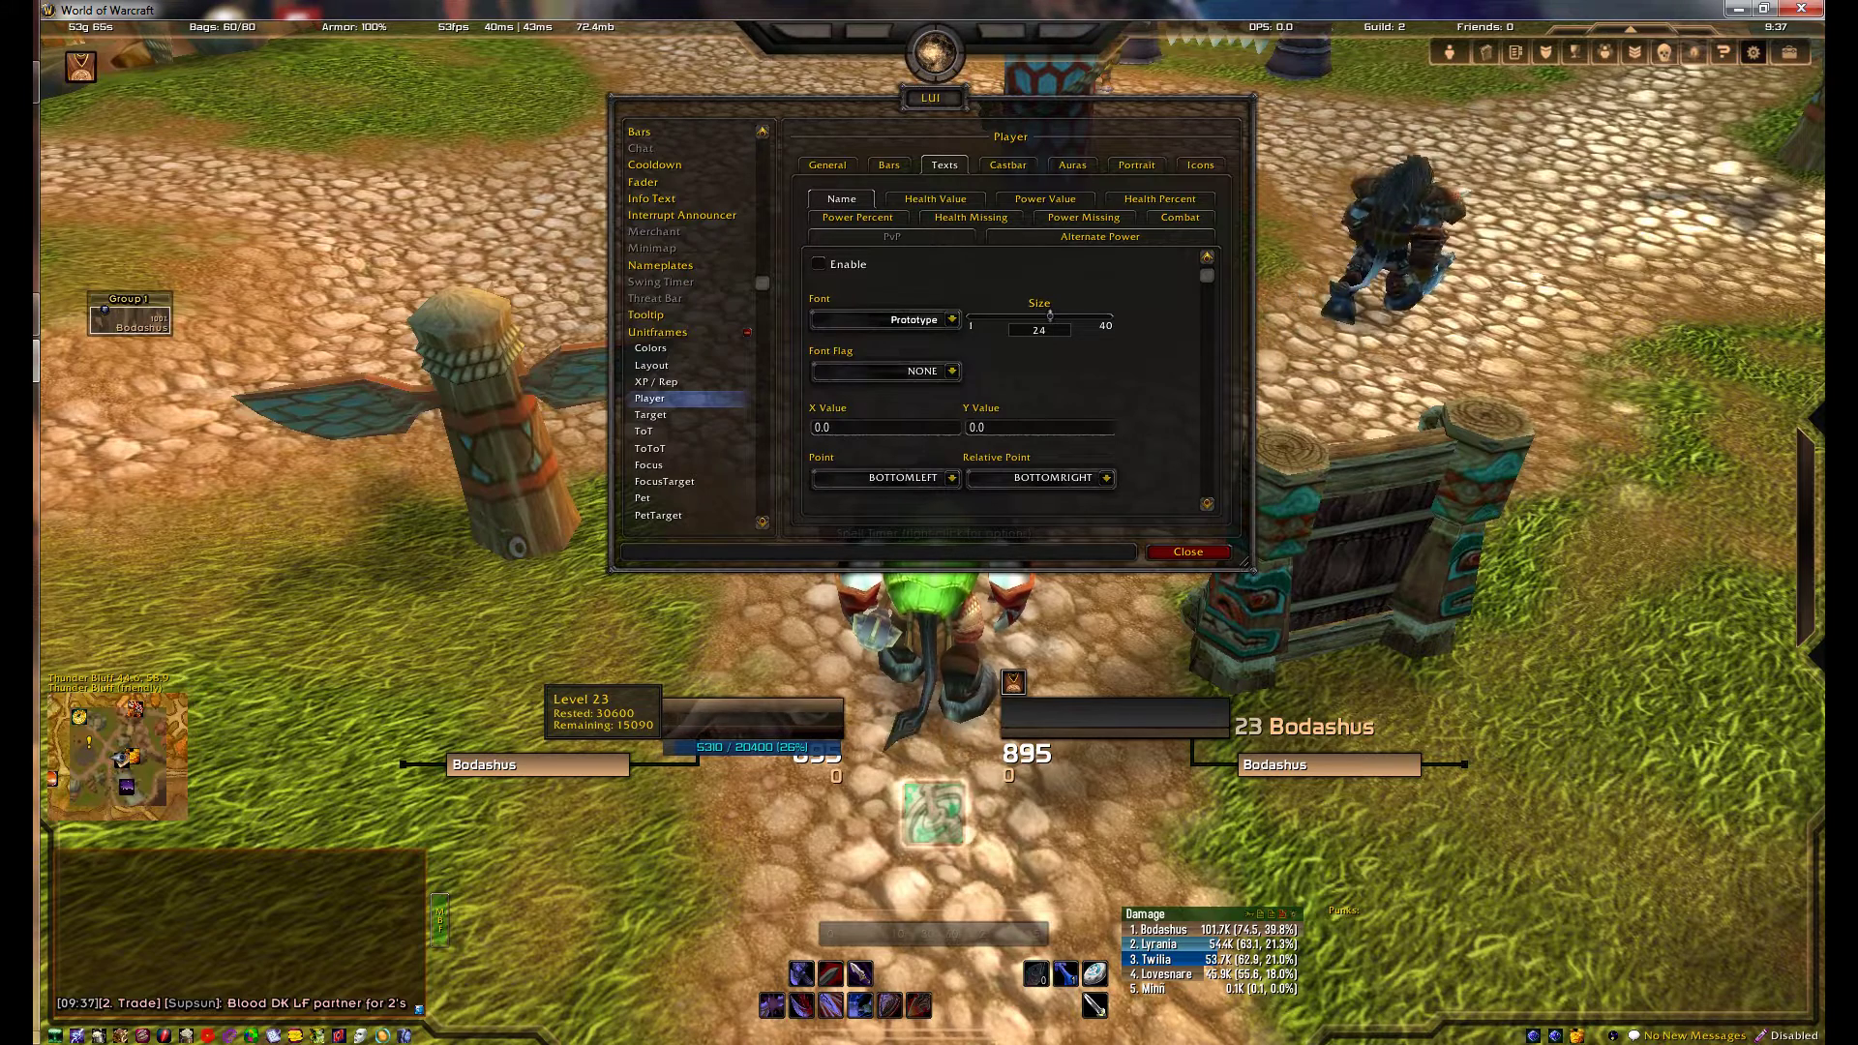
click(1160, 199)
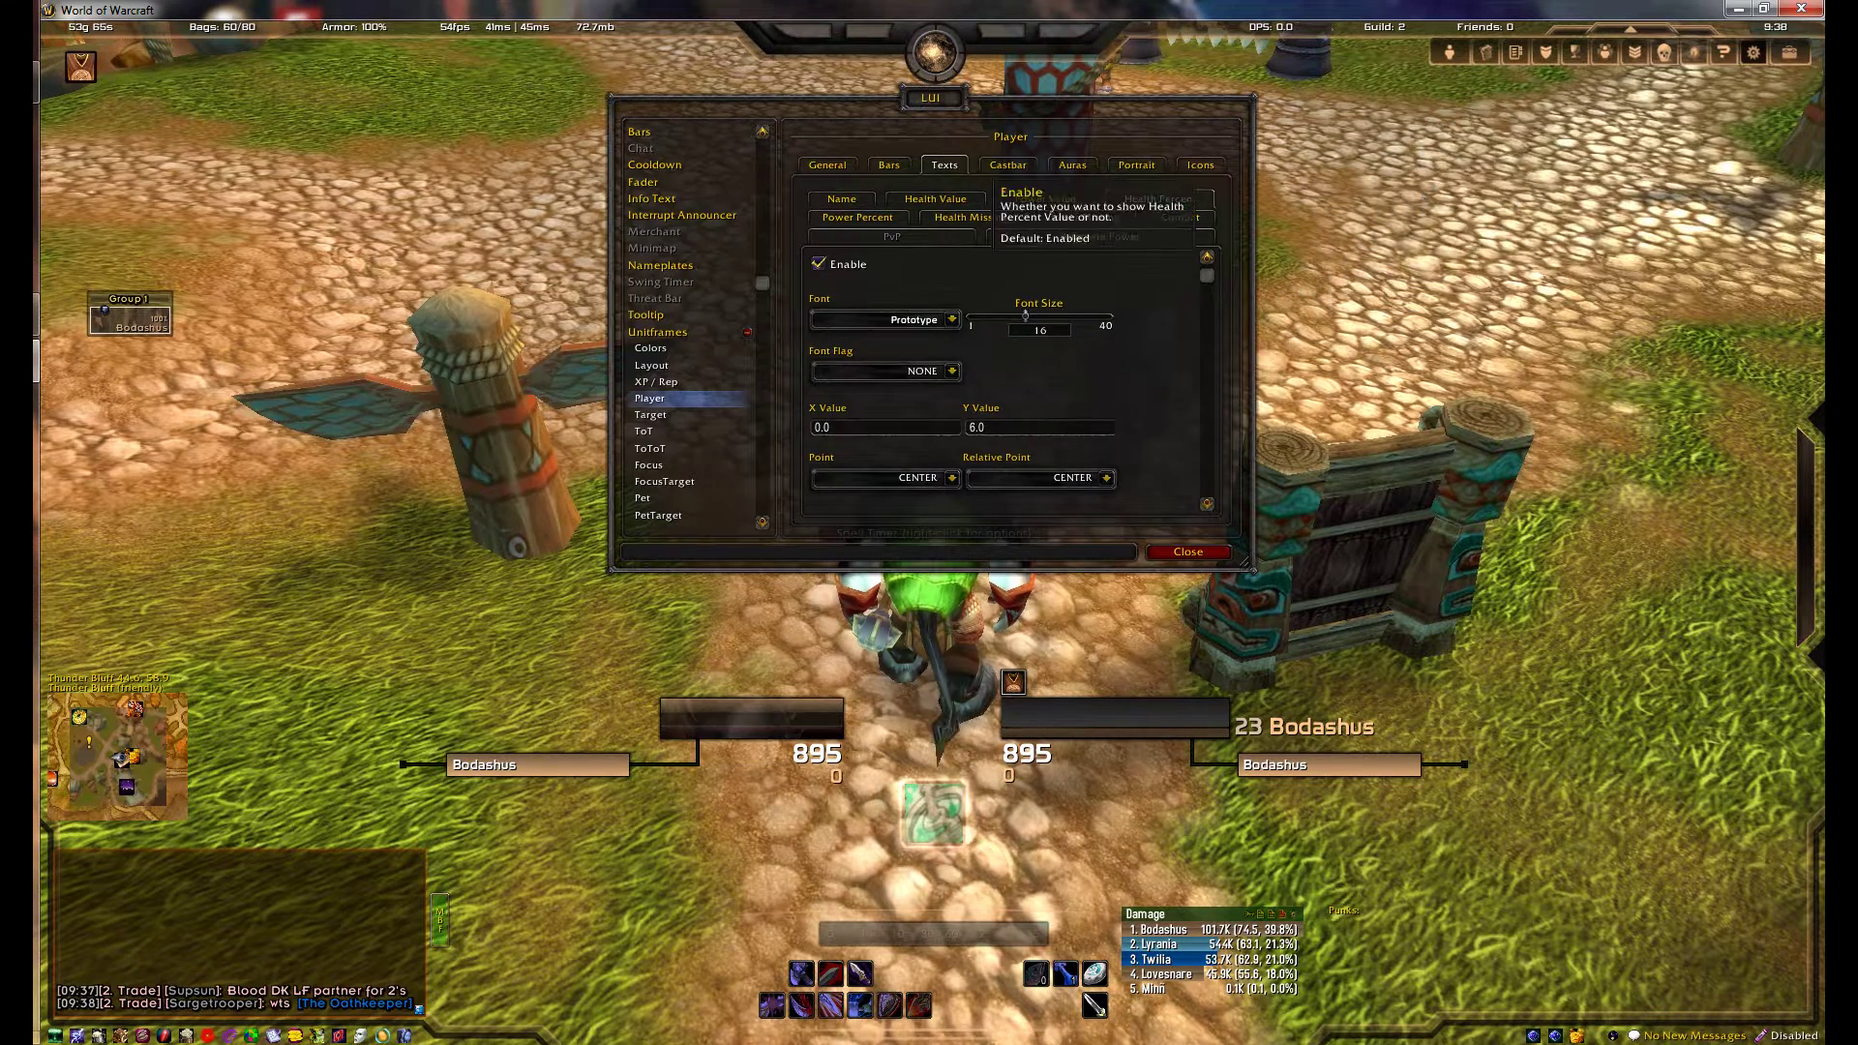
scroll(1093, 290, down, 1)
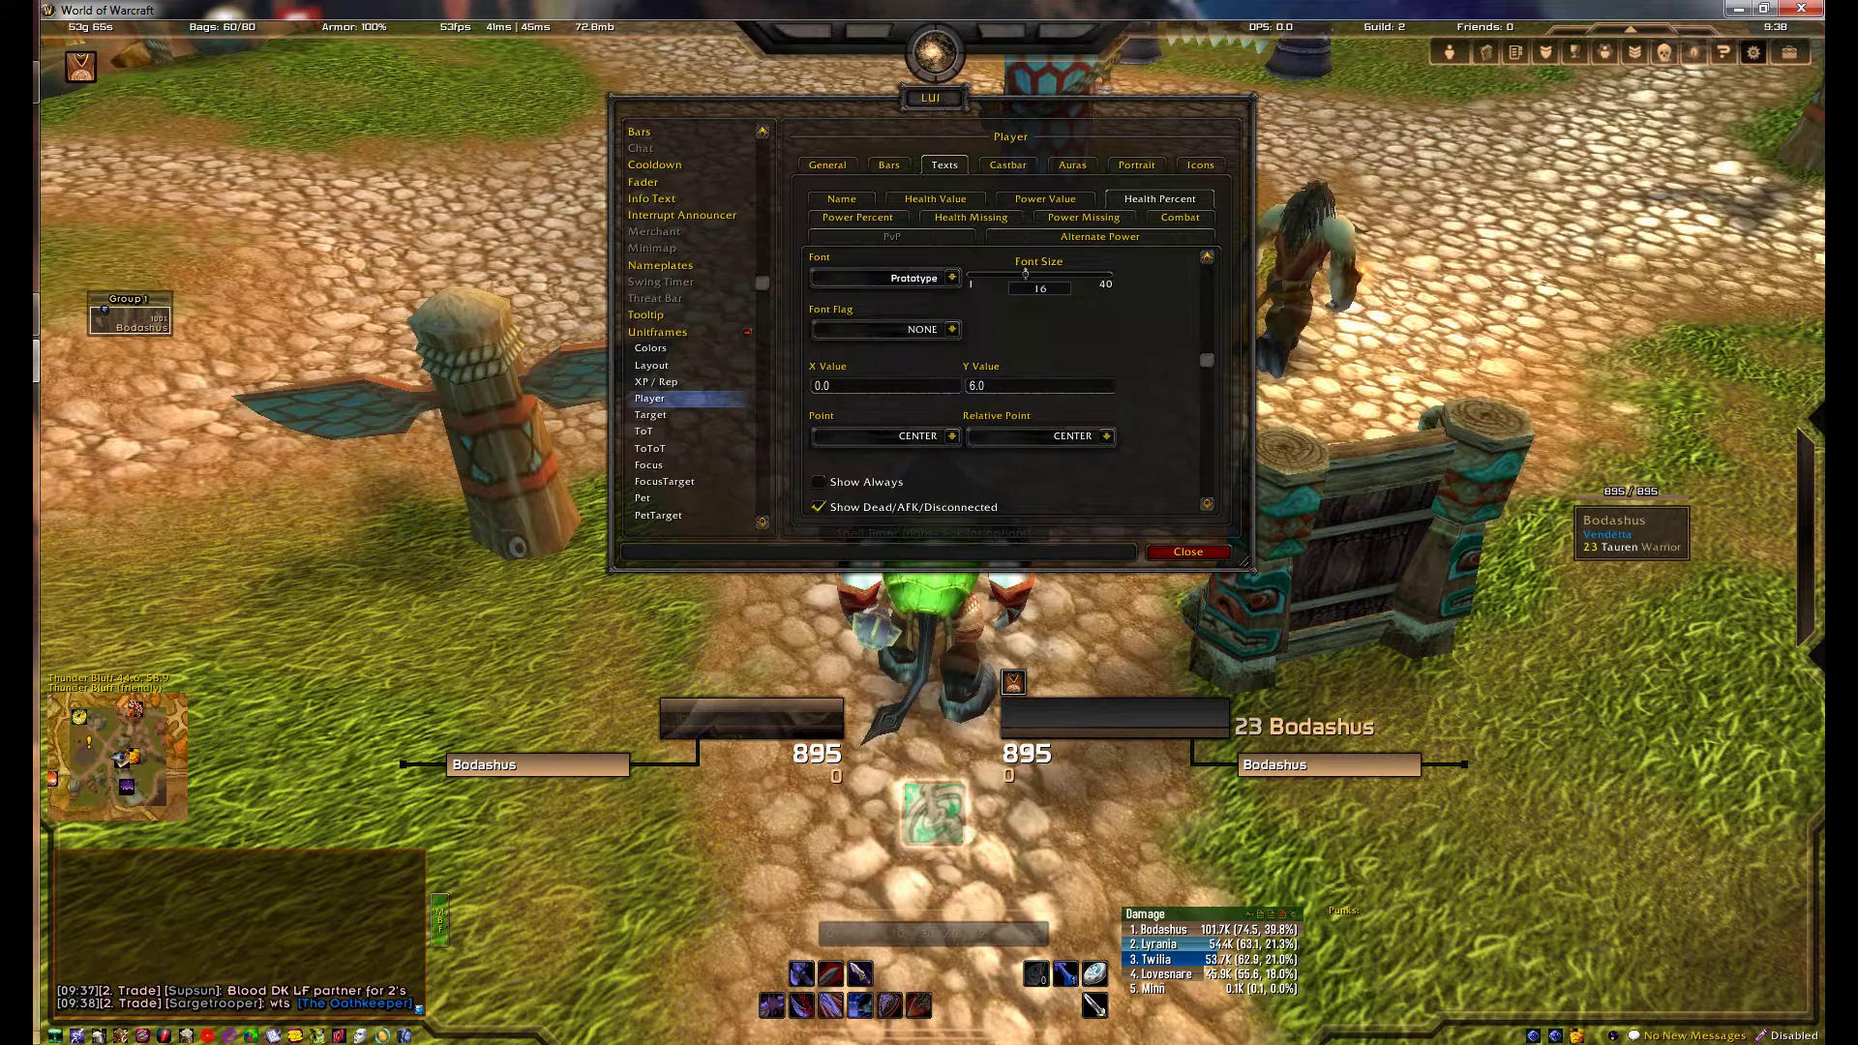
click(819, 481)
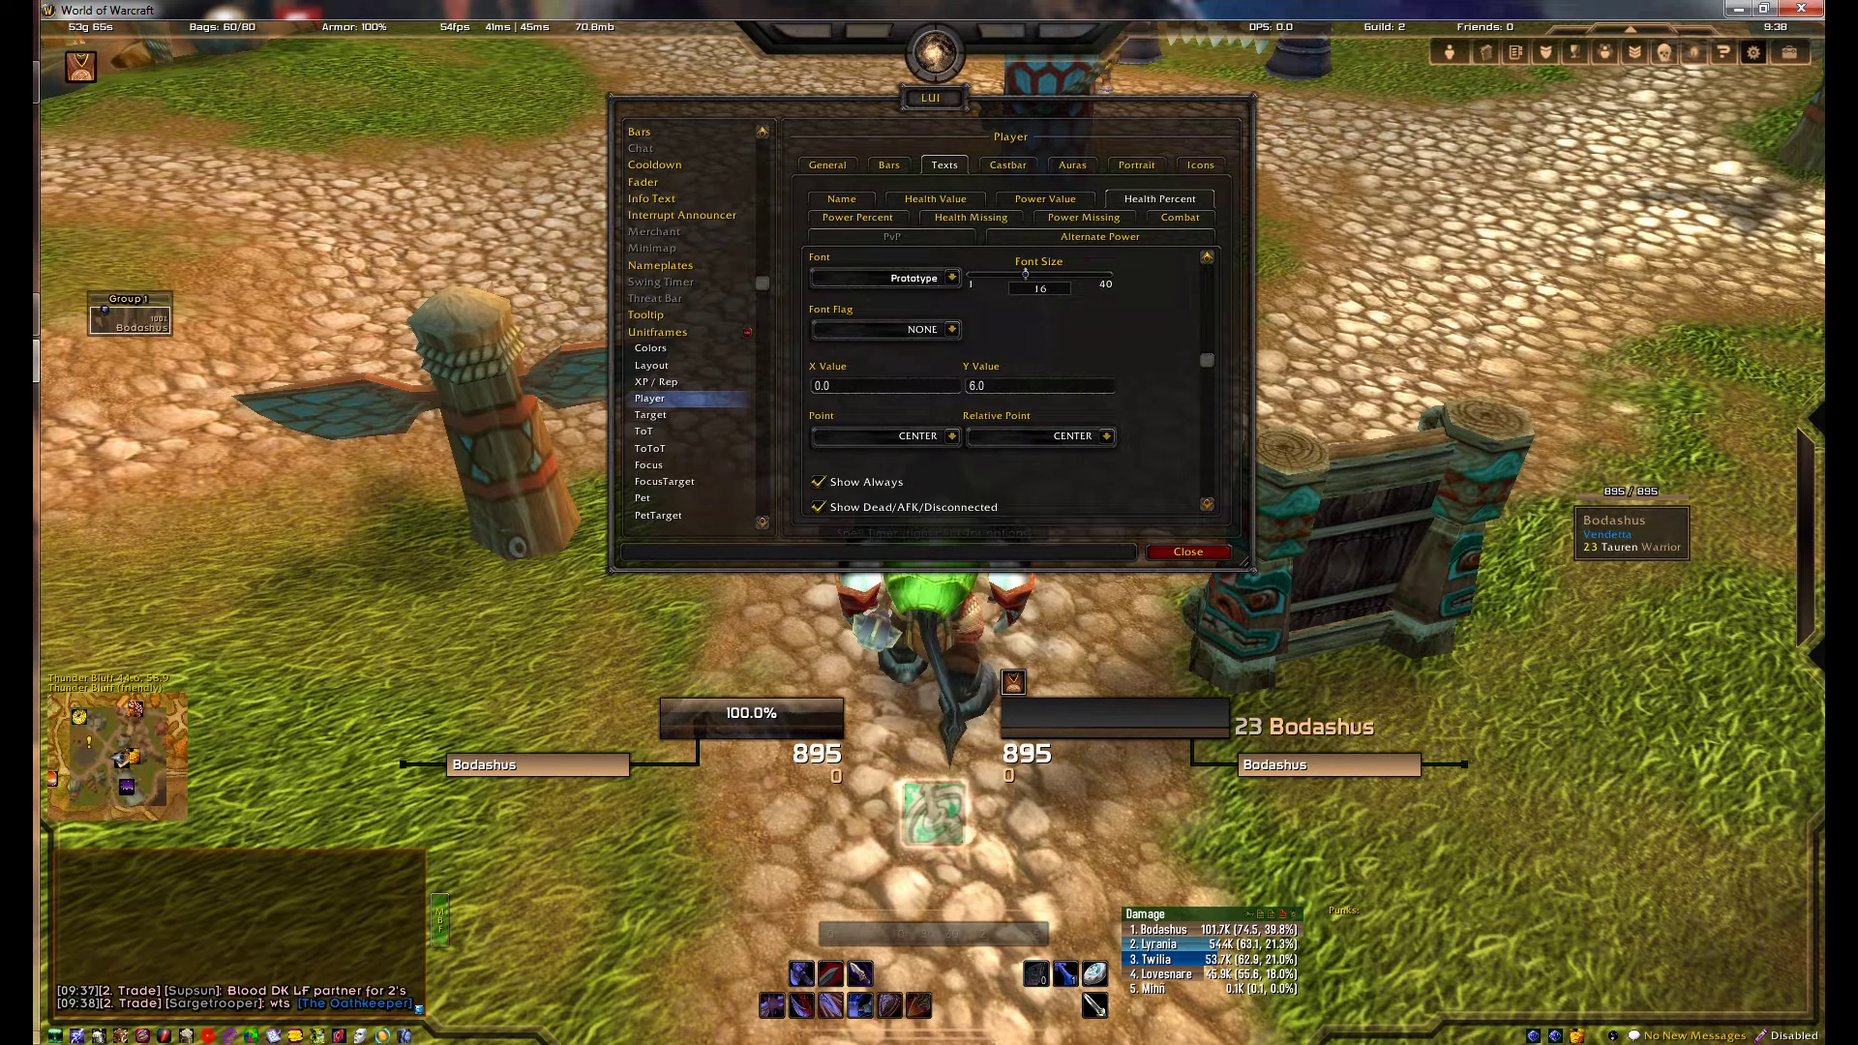
scroll(953, 483, down, 2)
click(952, 501)
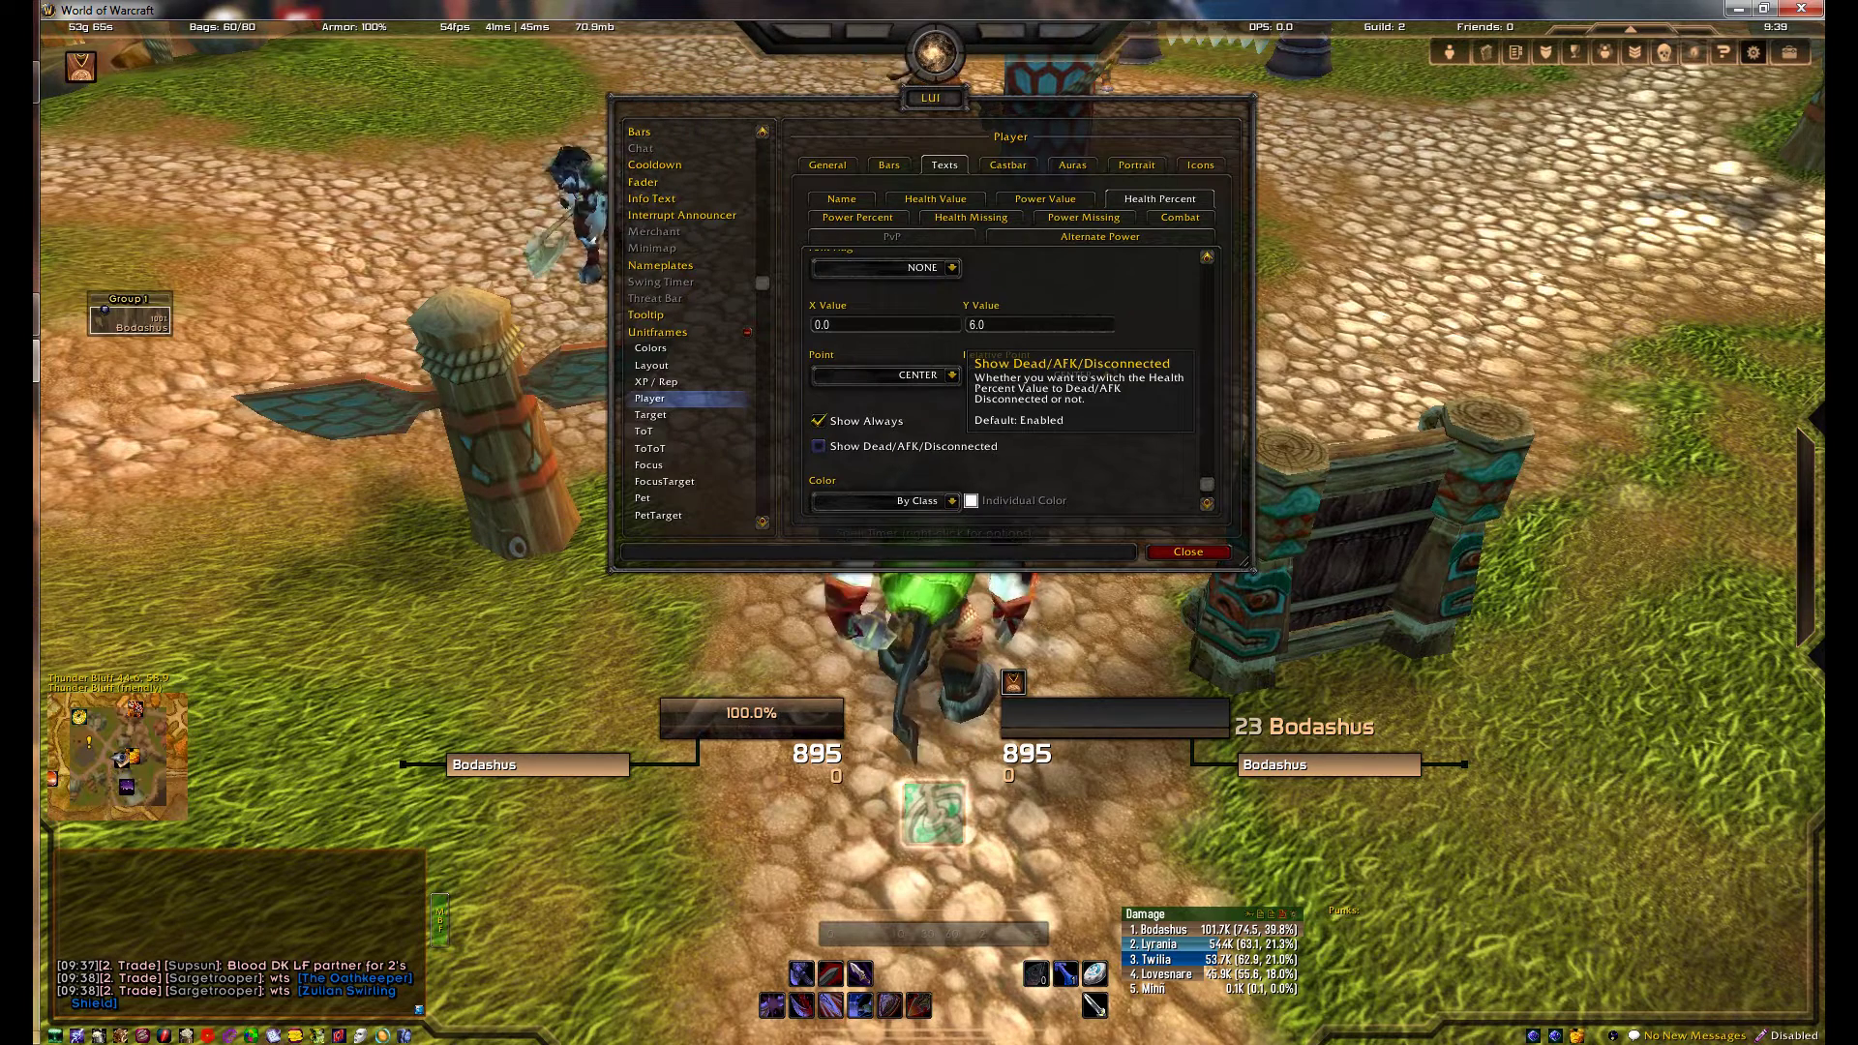
scroll(1006, 387, up, 2)
click(952, 353)
click(852, 386)
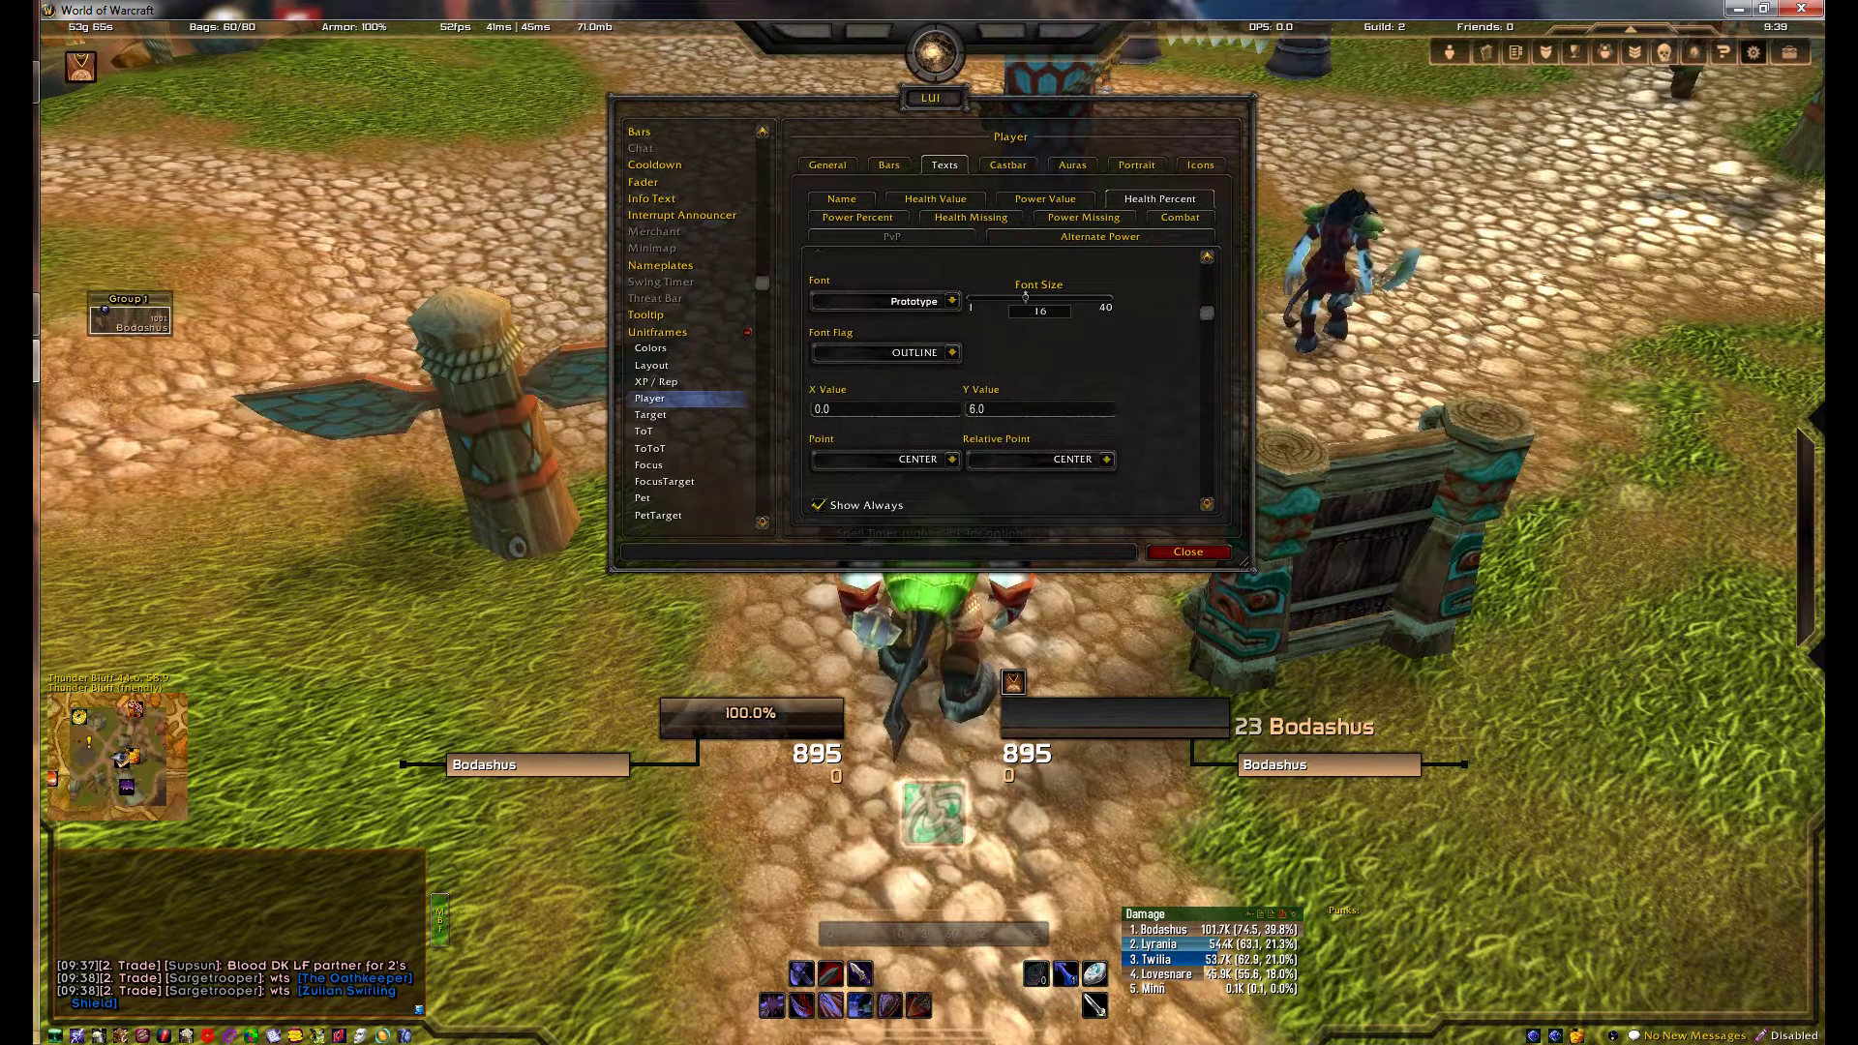
Step: Review the Health Missing and Power Percent text settings
click(1045, 198)
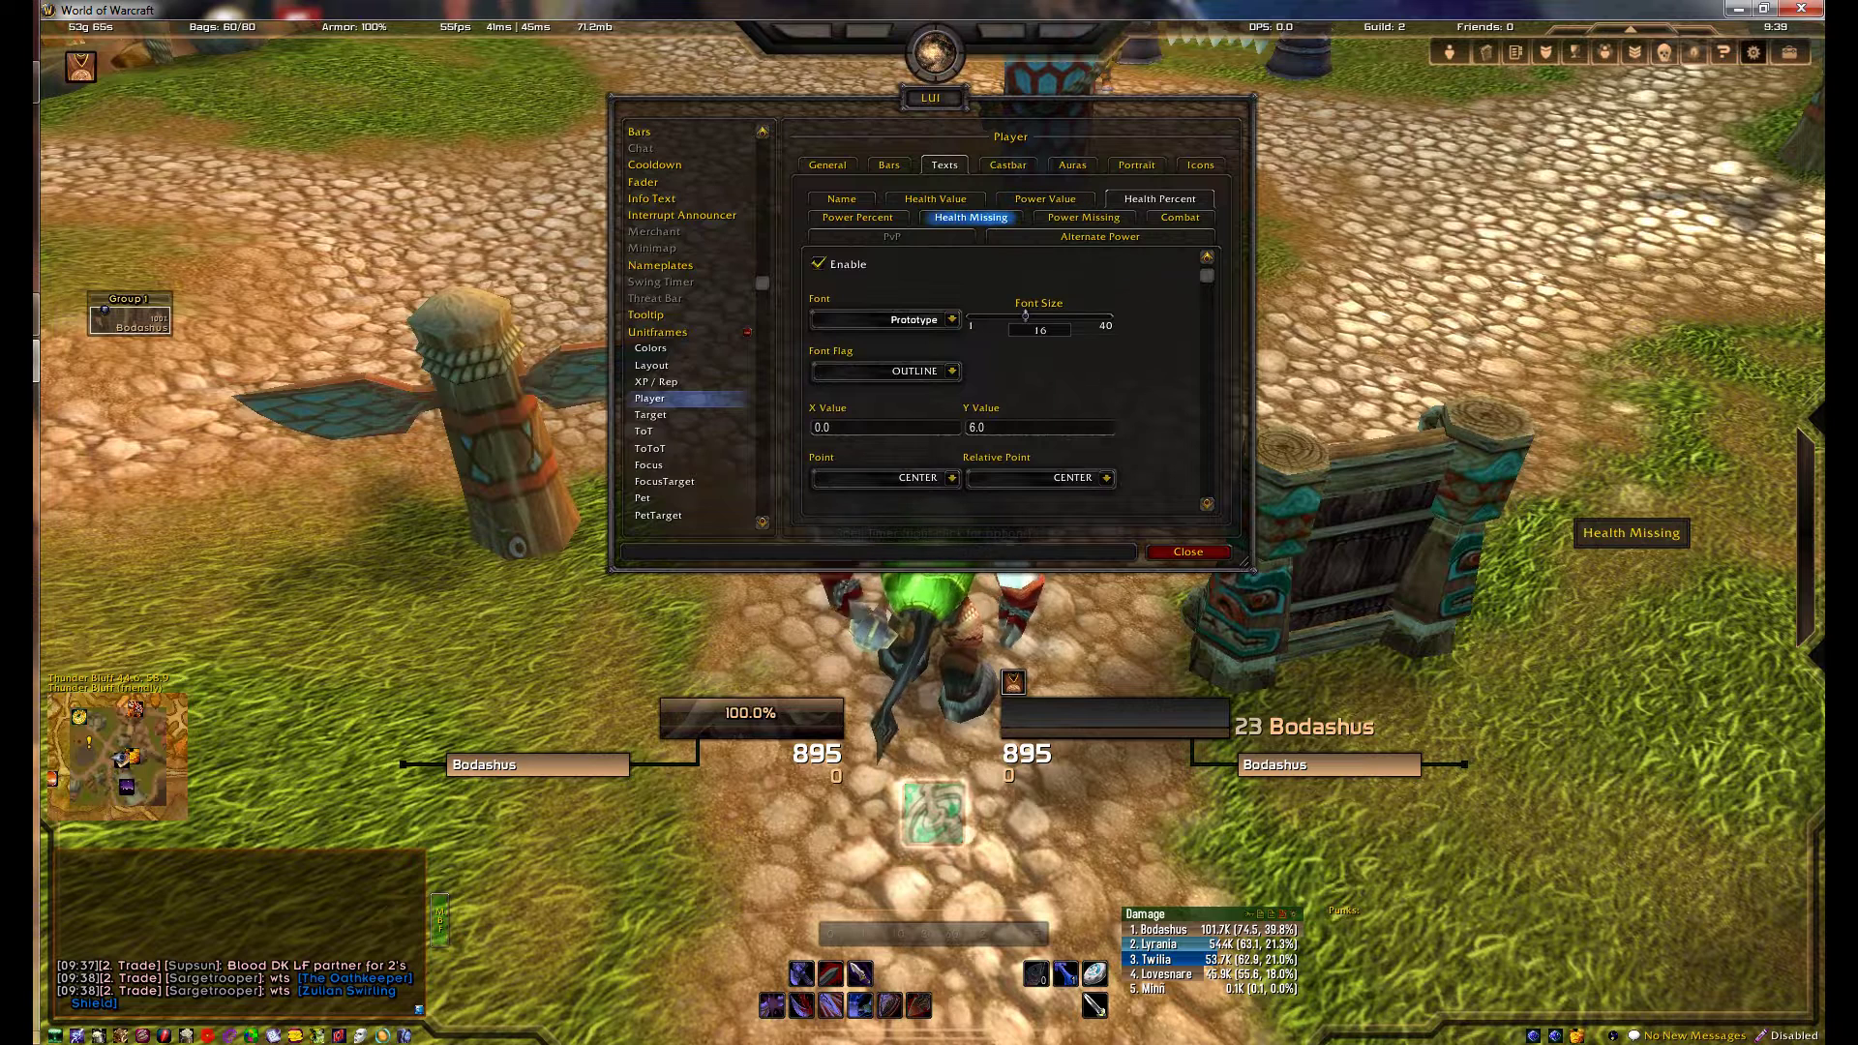
click(857, 217)
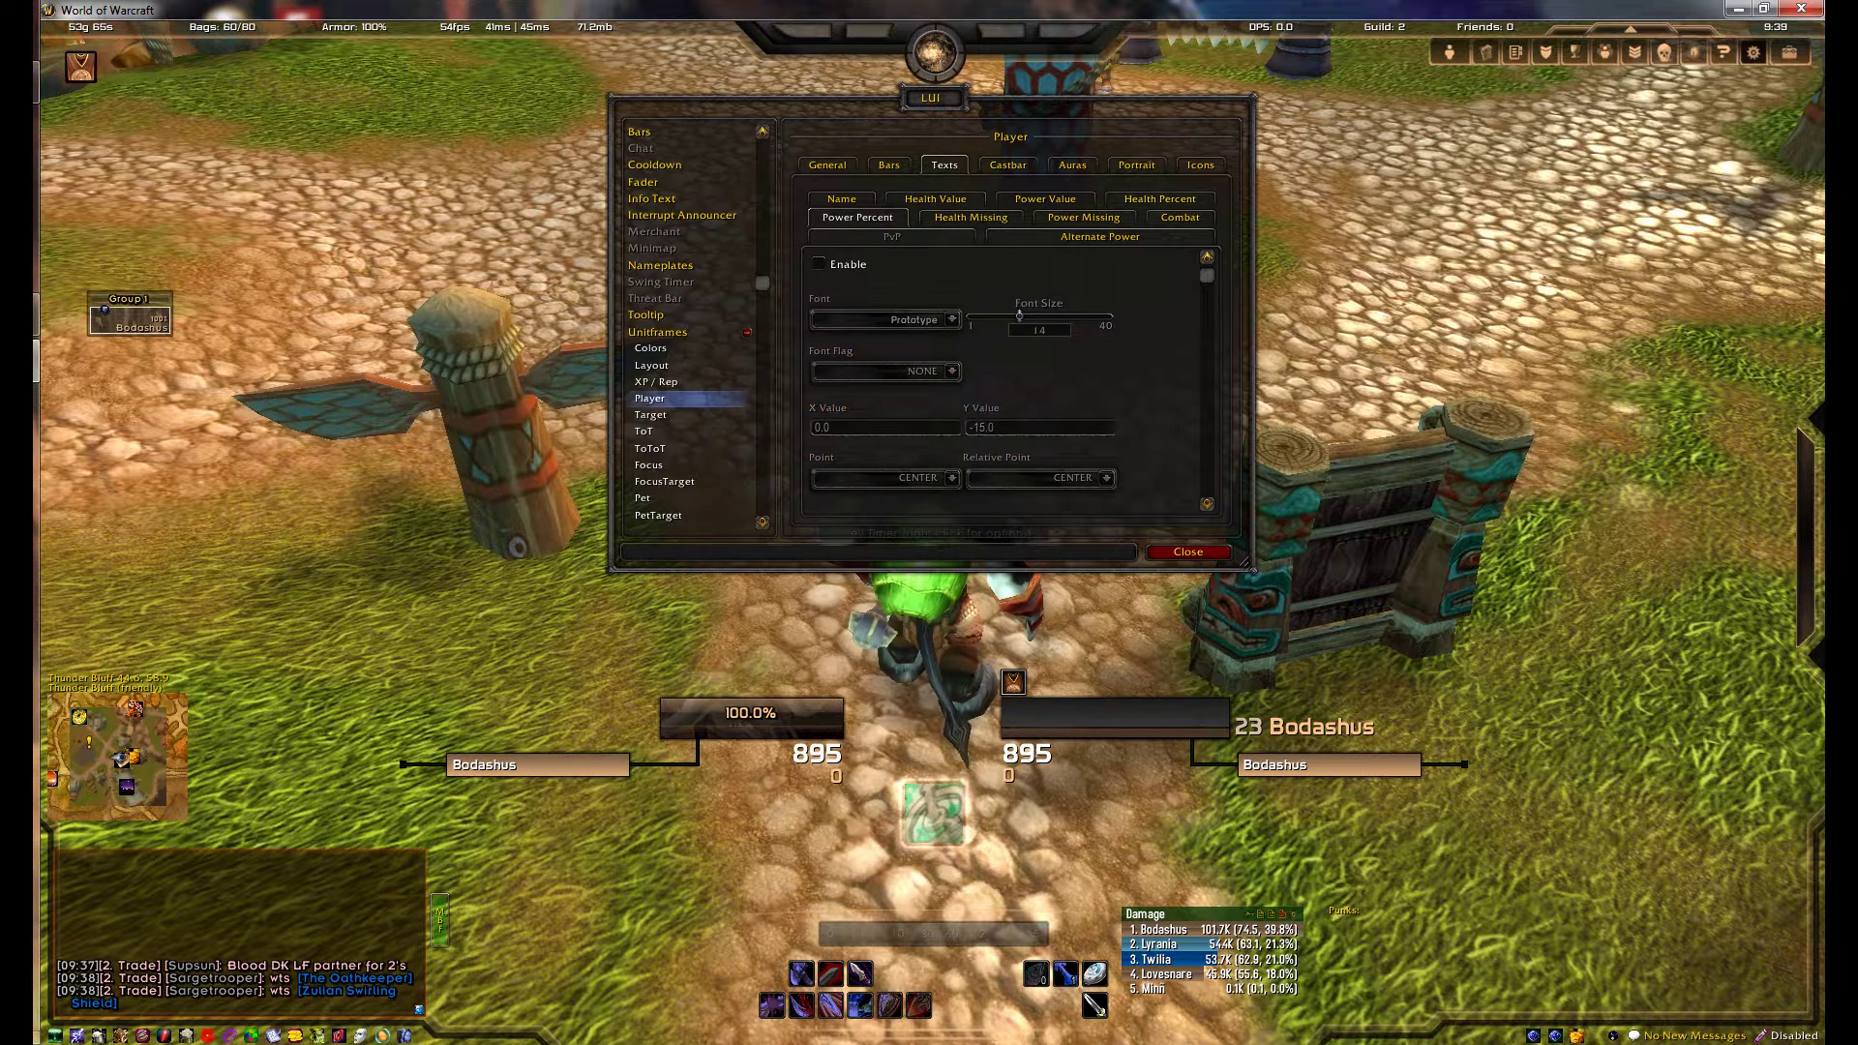
scroll(1006, 387, down, 3)
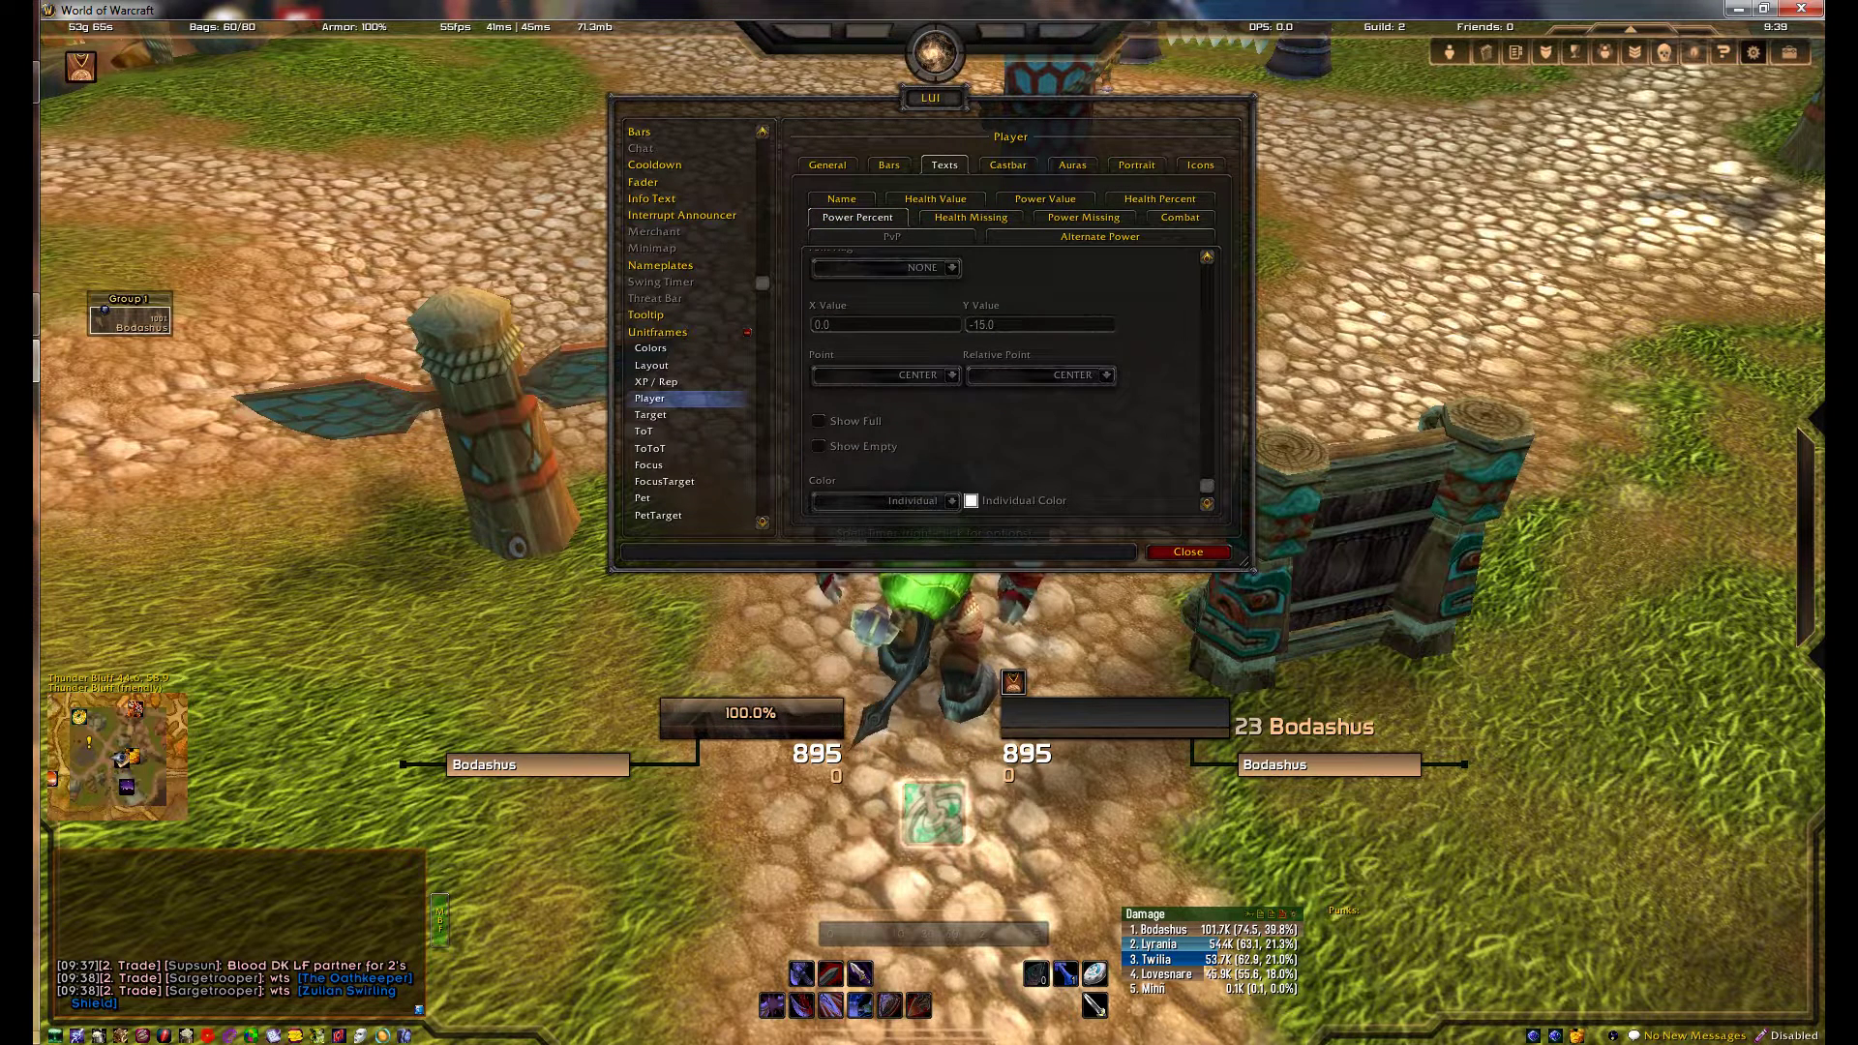
scroll(1007, 387, up, 3)
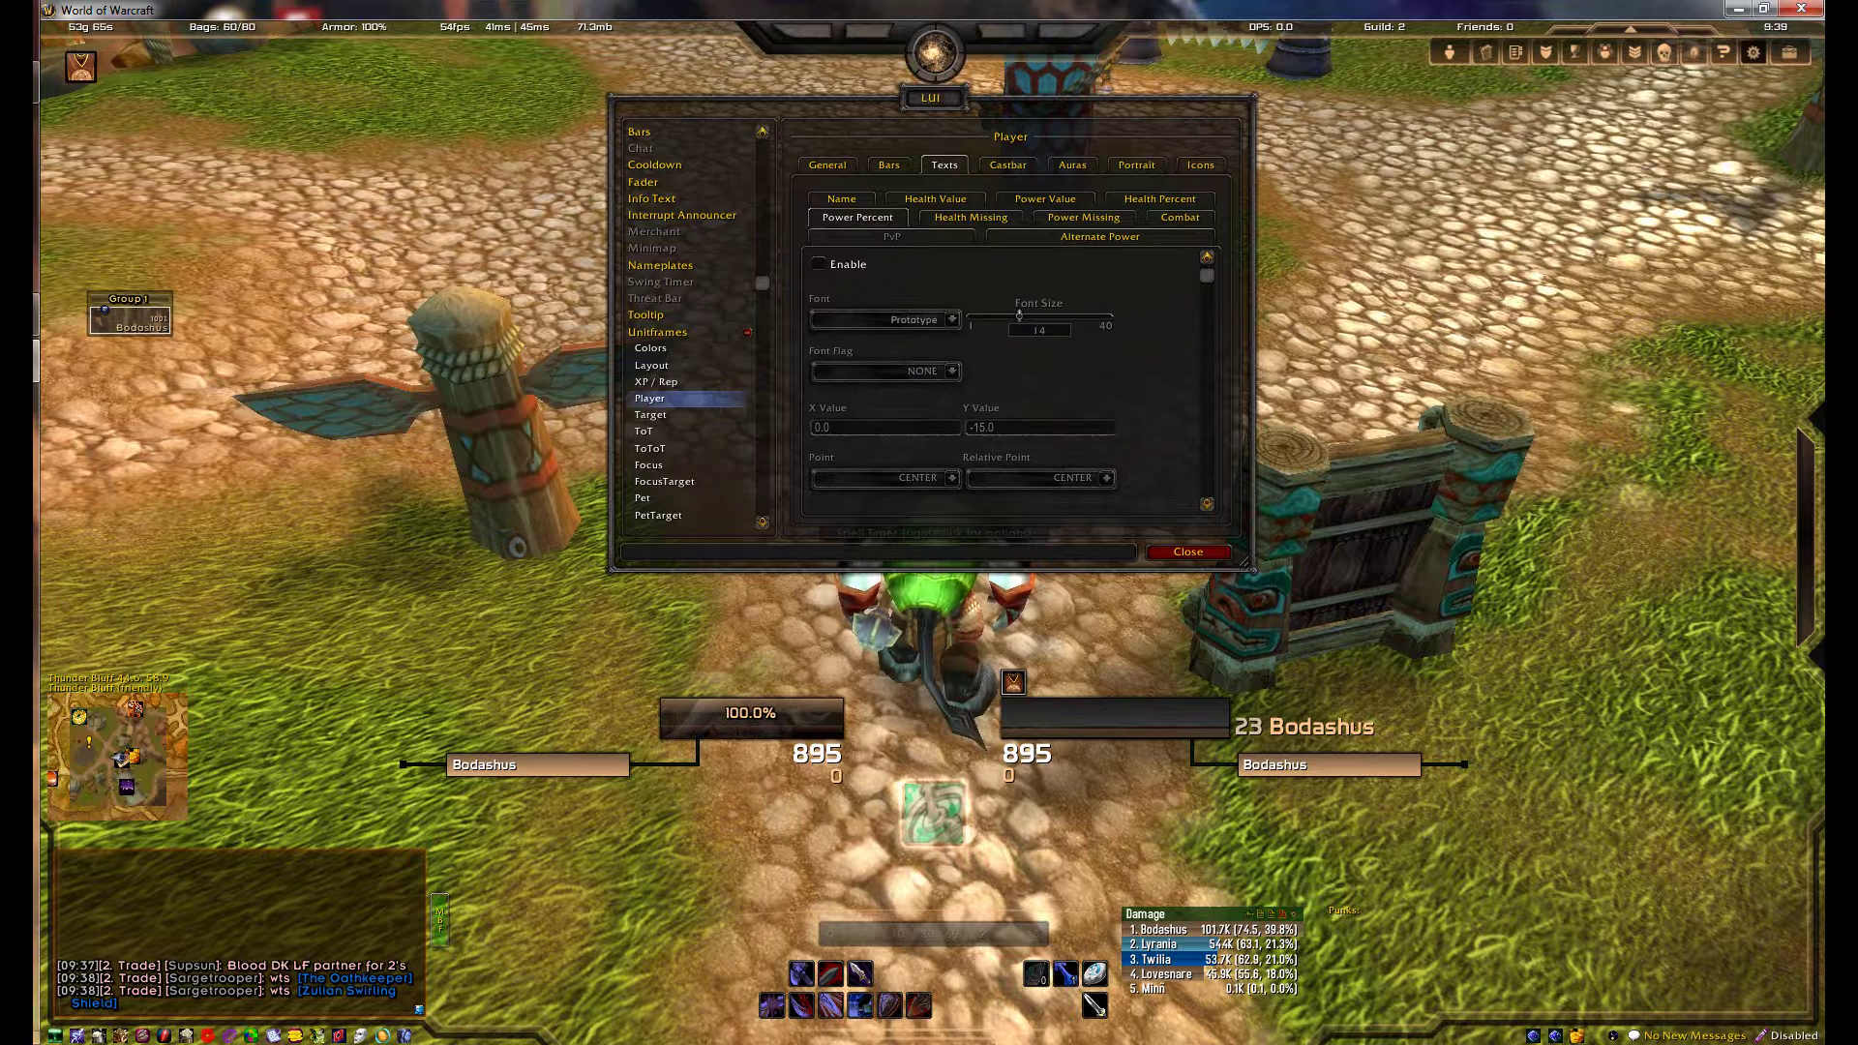
scroll(1007, 387, down, 3)
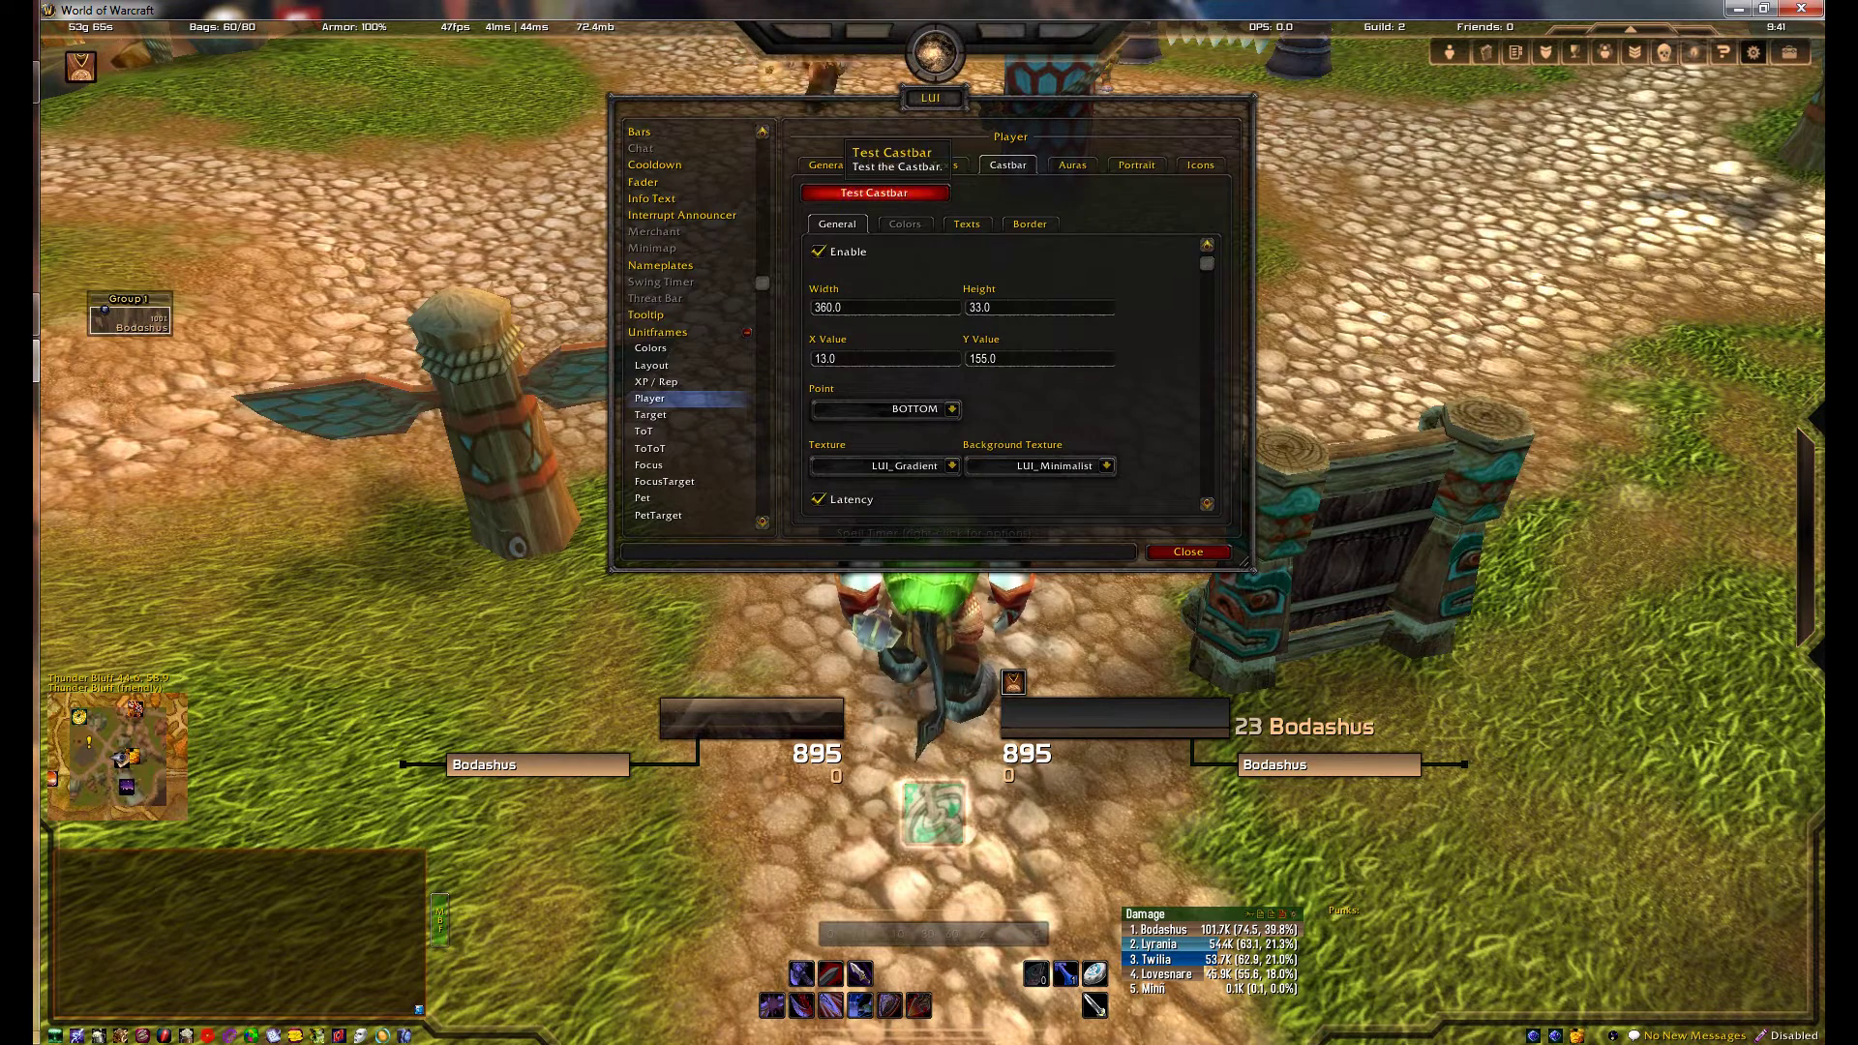
Step: Test-cast the player castbar at 250 by 25, then show general Unit Frames settings
click(874, 192)
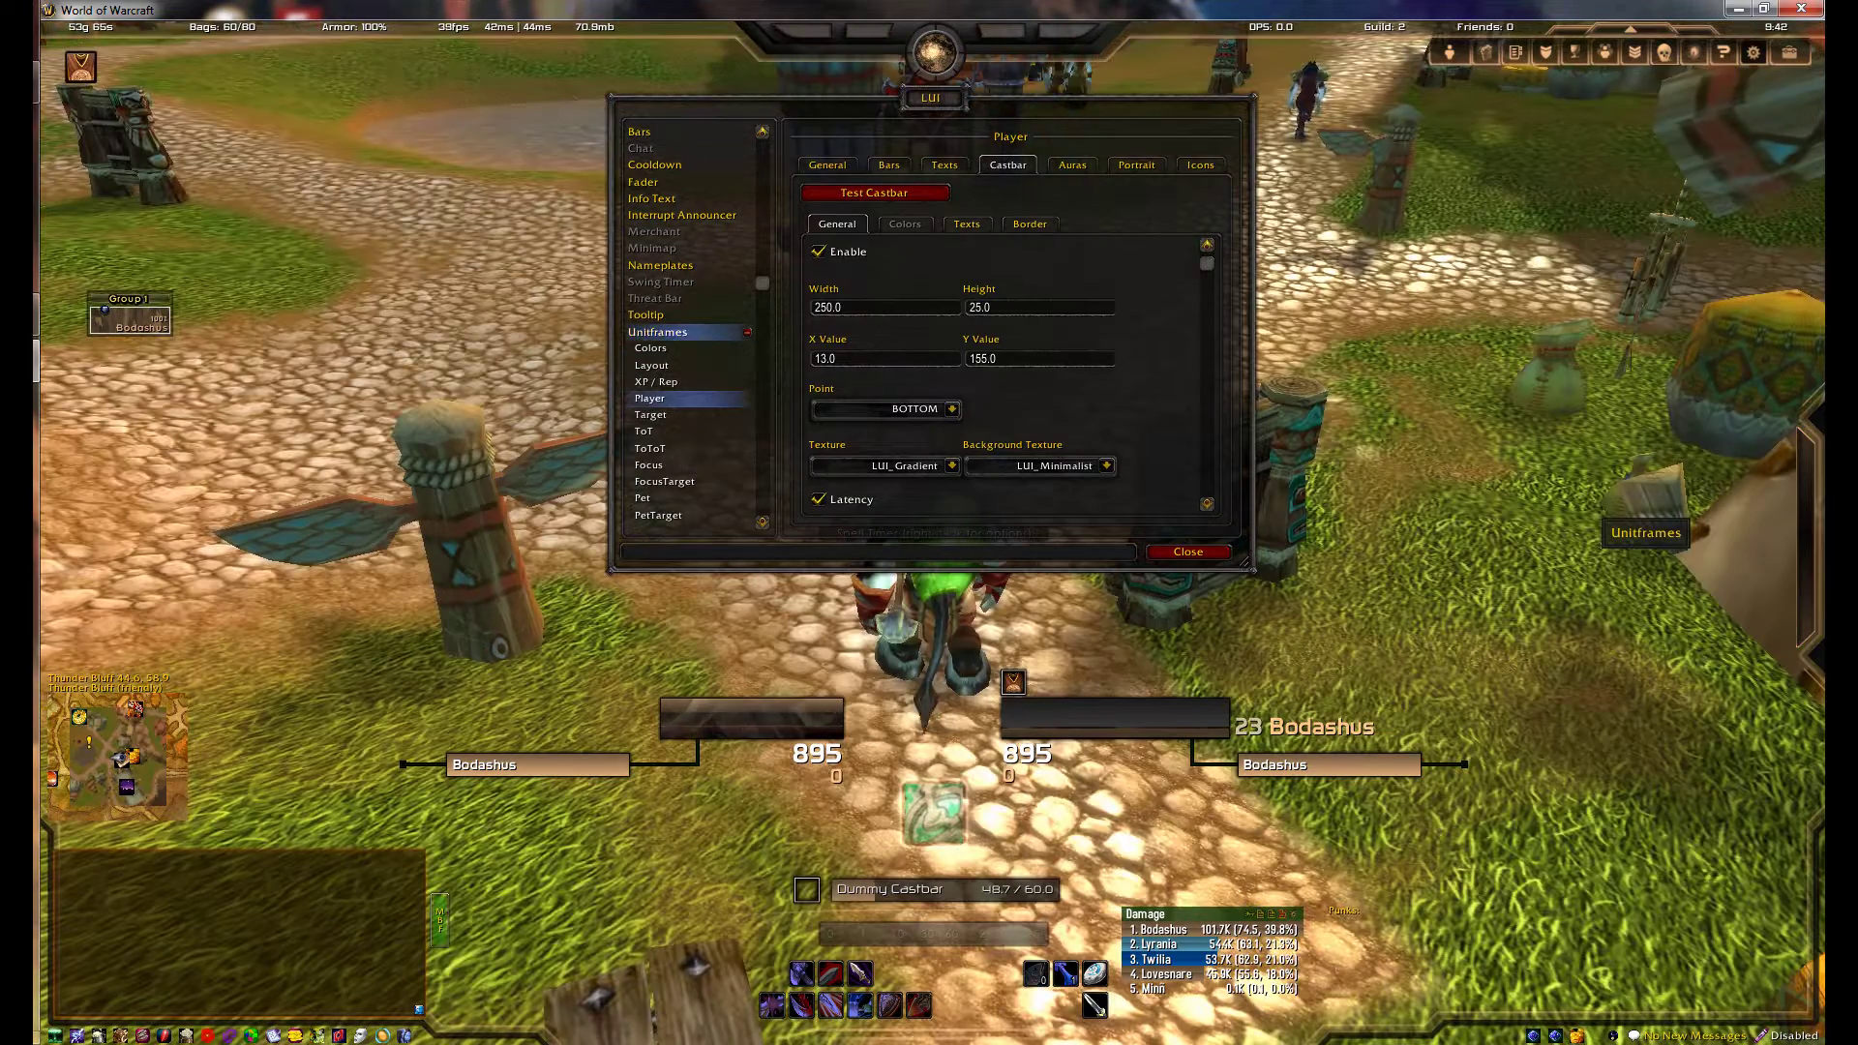
click(667, 332)
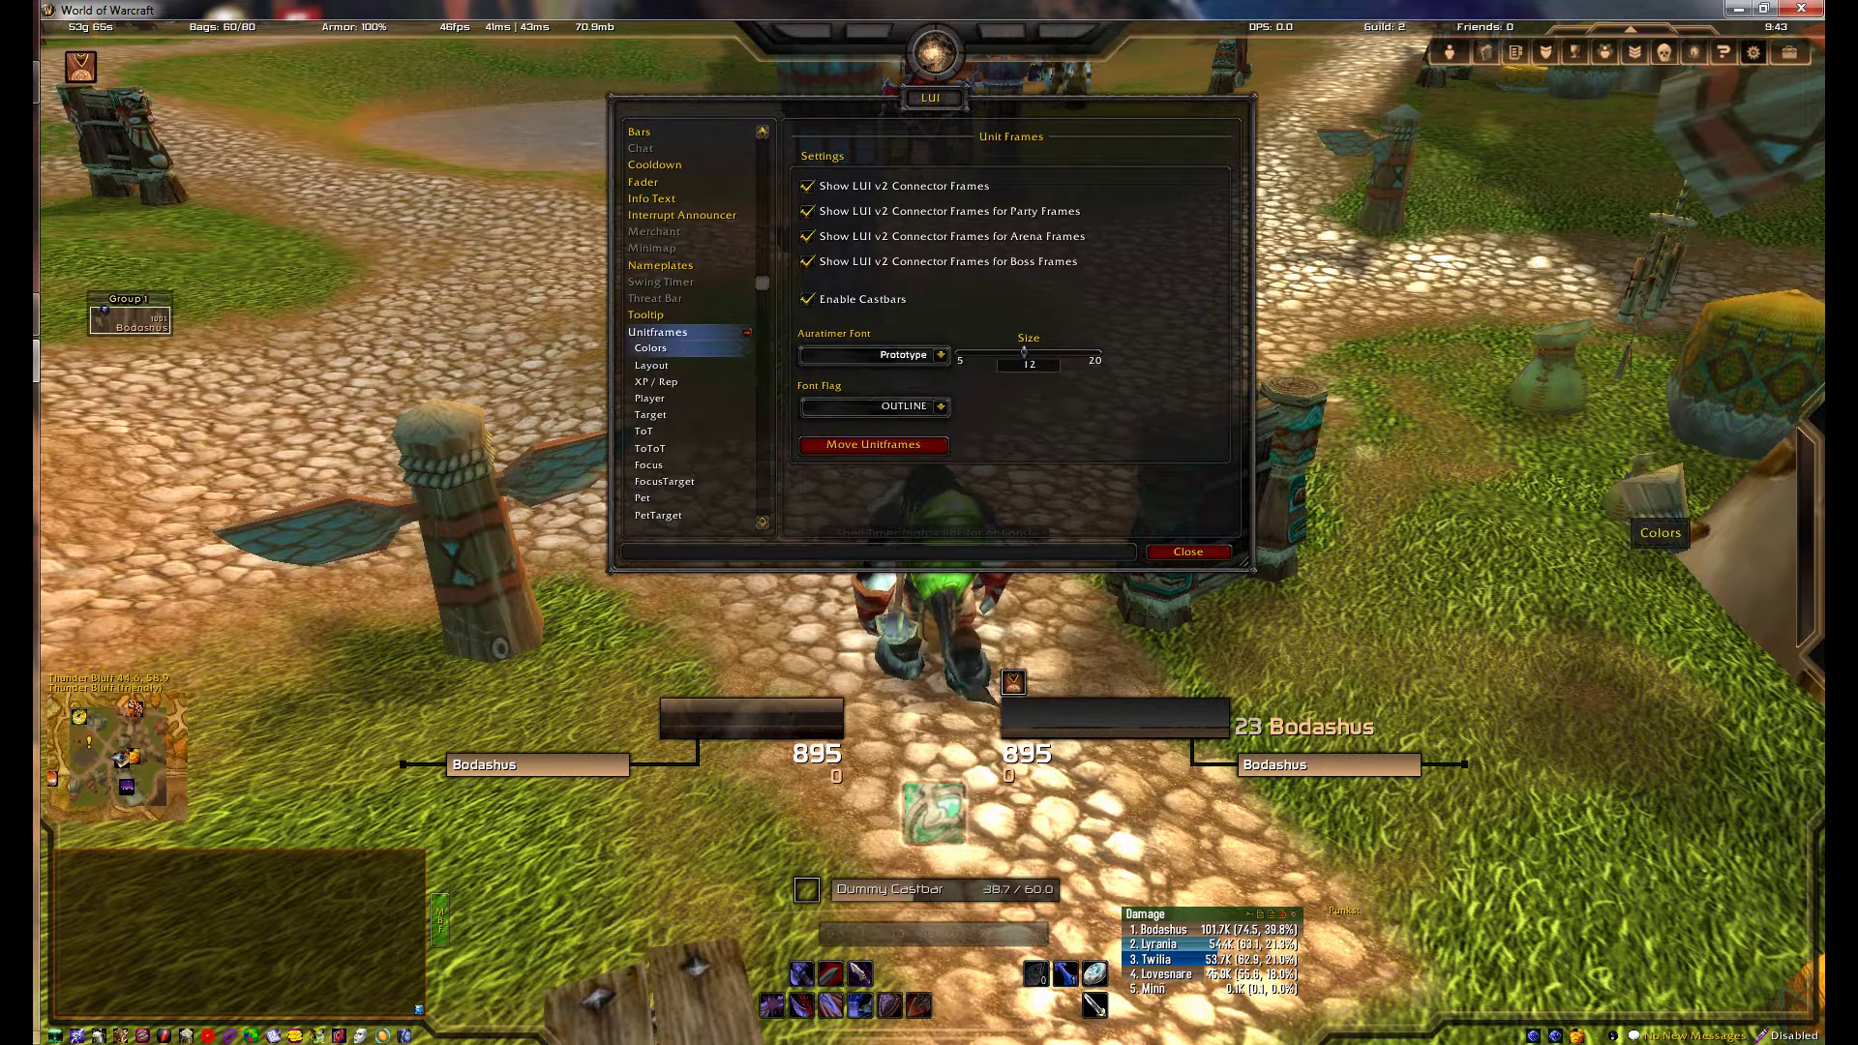
Step: Unlock the unit frames for repositioning
click(874, 444)
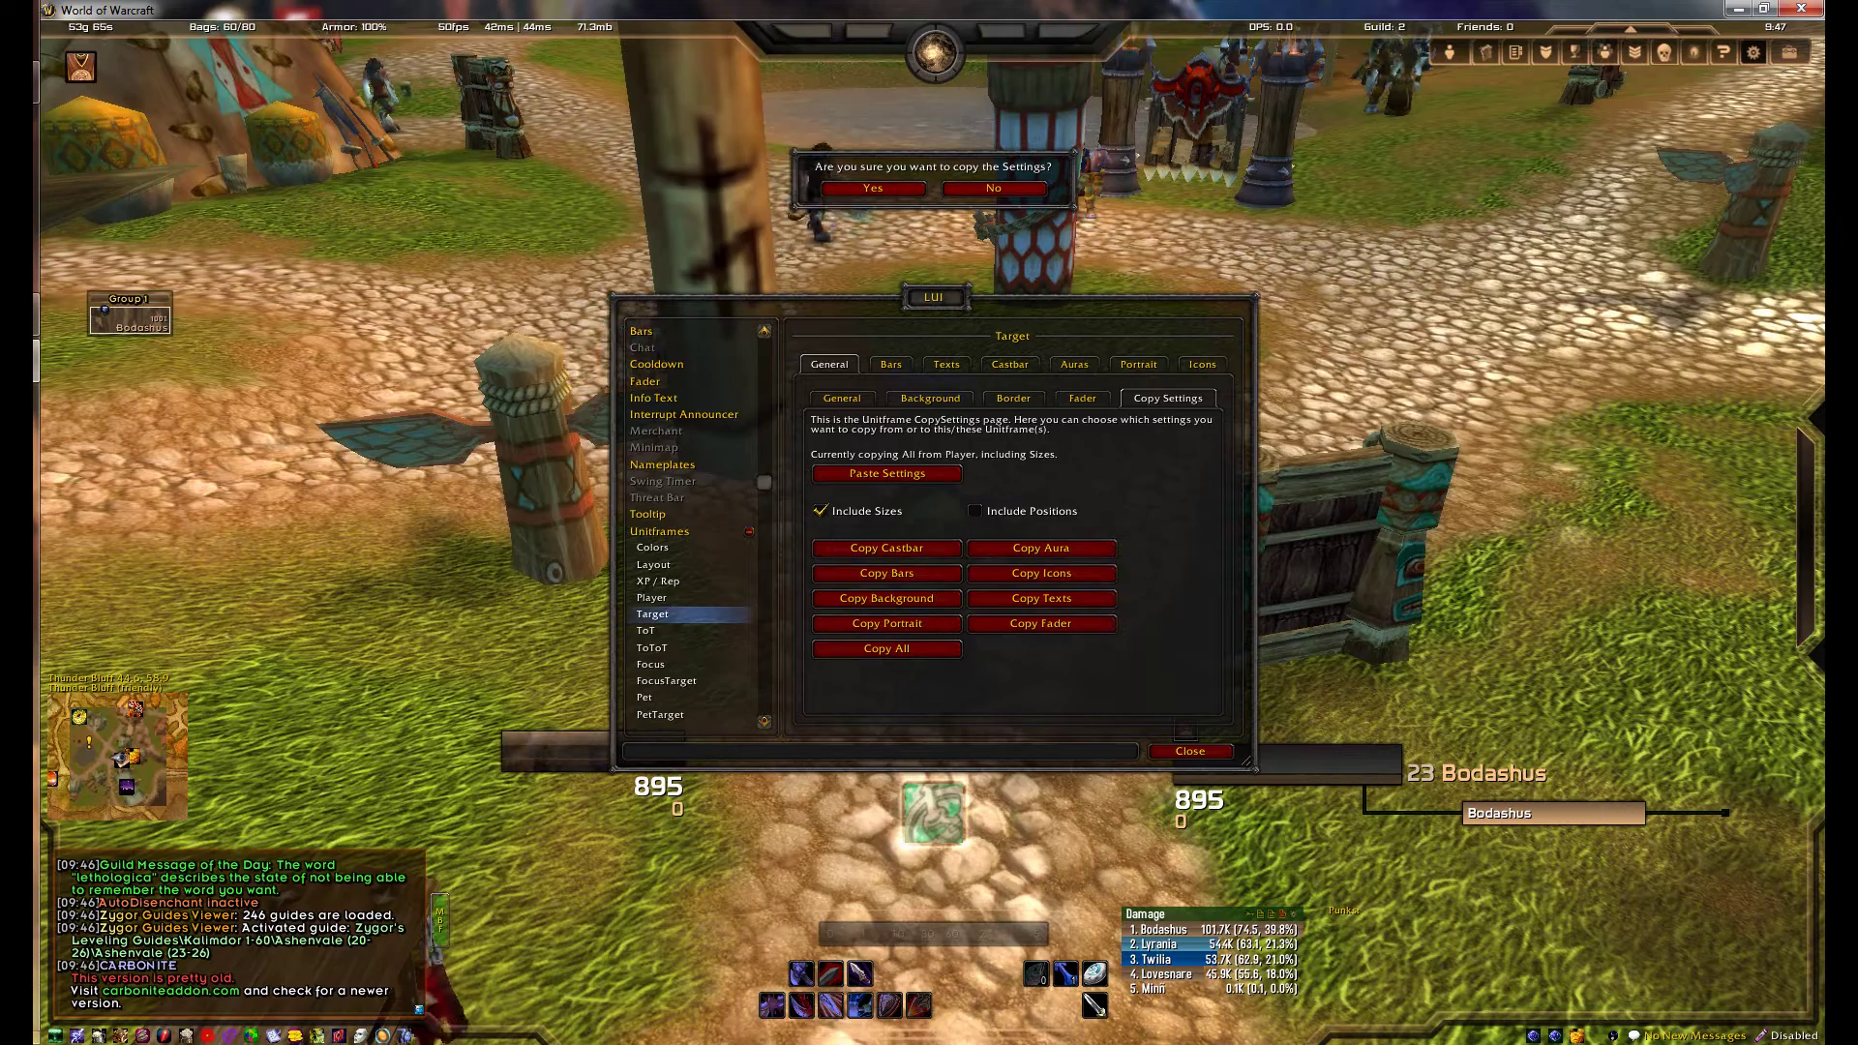
Step: Confirm copying all Player frame settings onto the Target frame
click(873, 187)
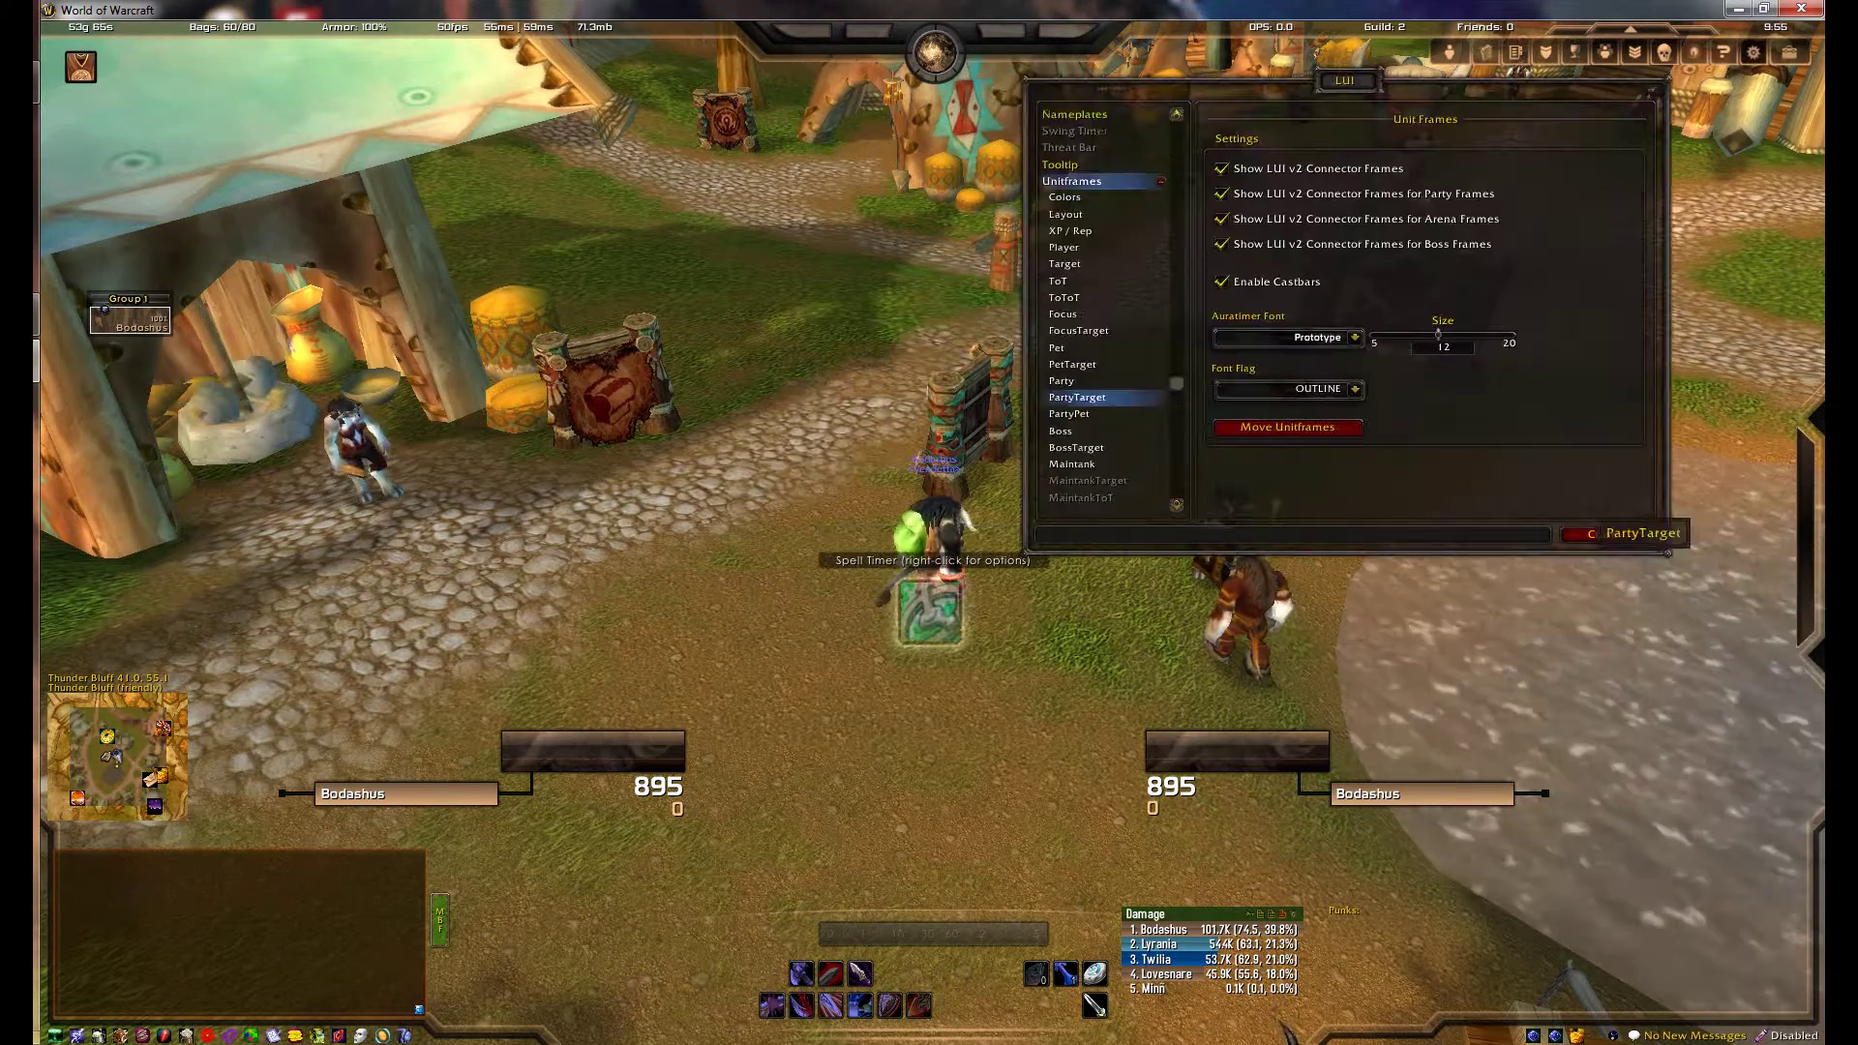
Step: In LUI's ForteXorcist Cooldown Timer settings, turn off Use LUI position and open FX Options
scroll(1103, 435, down, 6)
scroll(1103, 465, down, 1)
click(1074, 498)
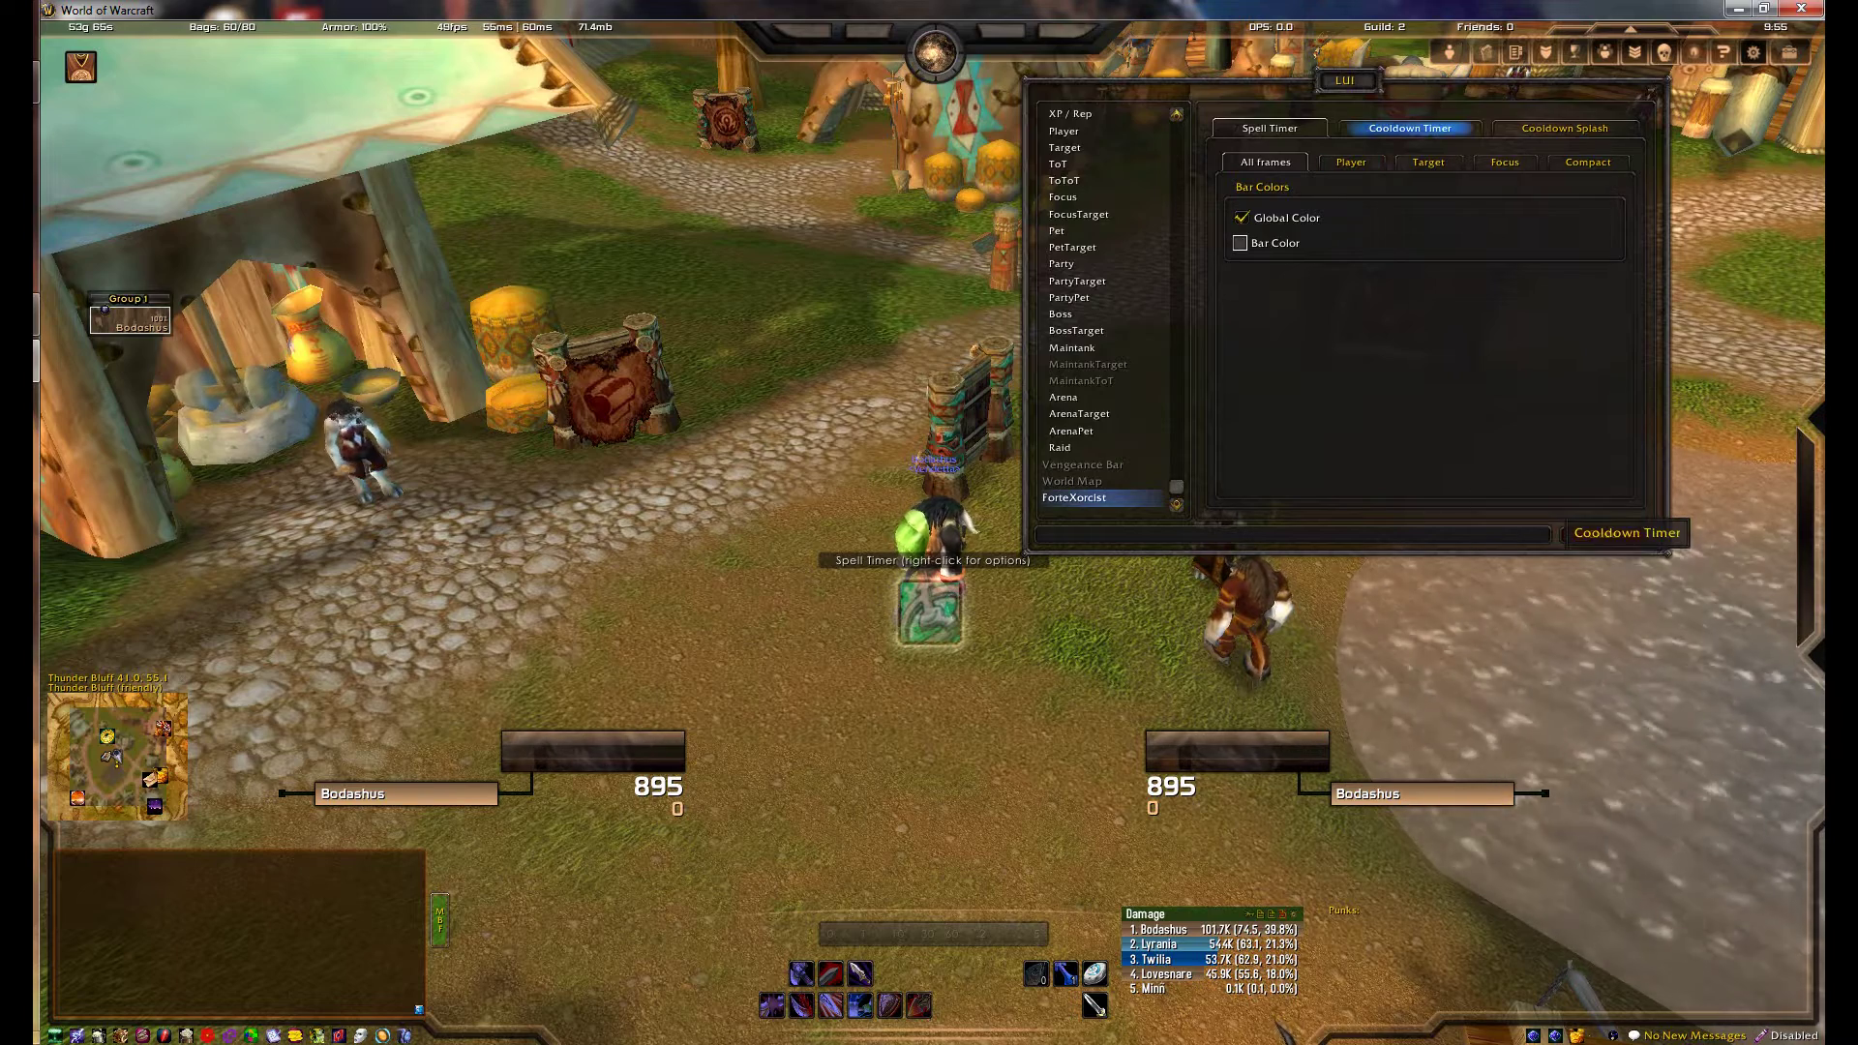
click(1410, 127)
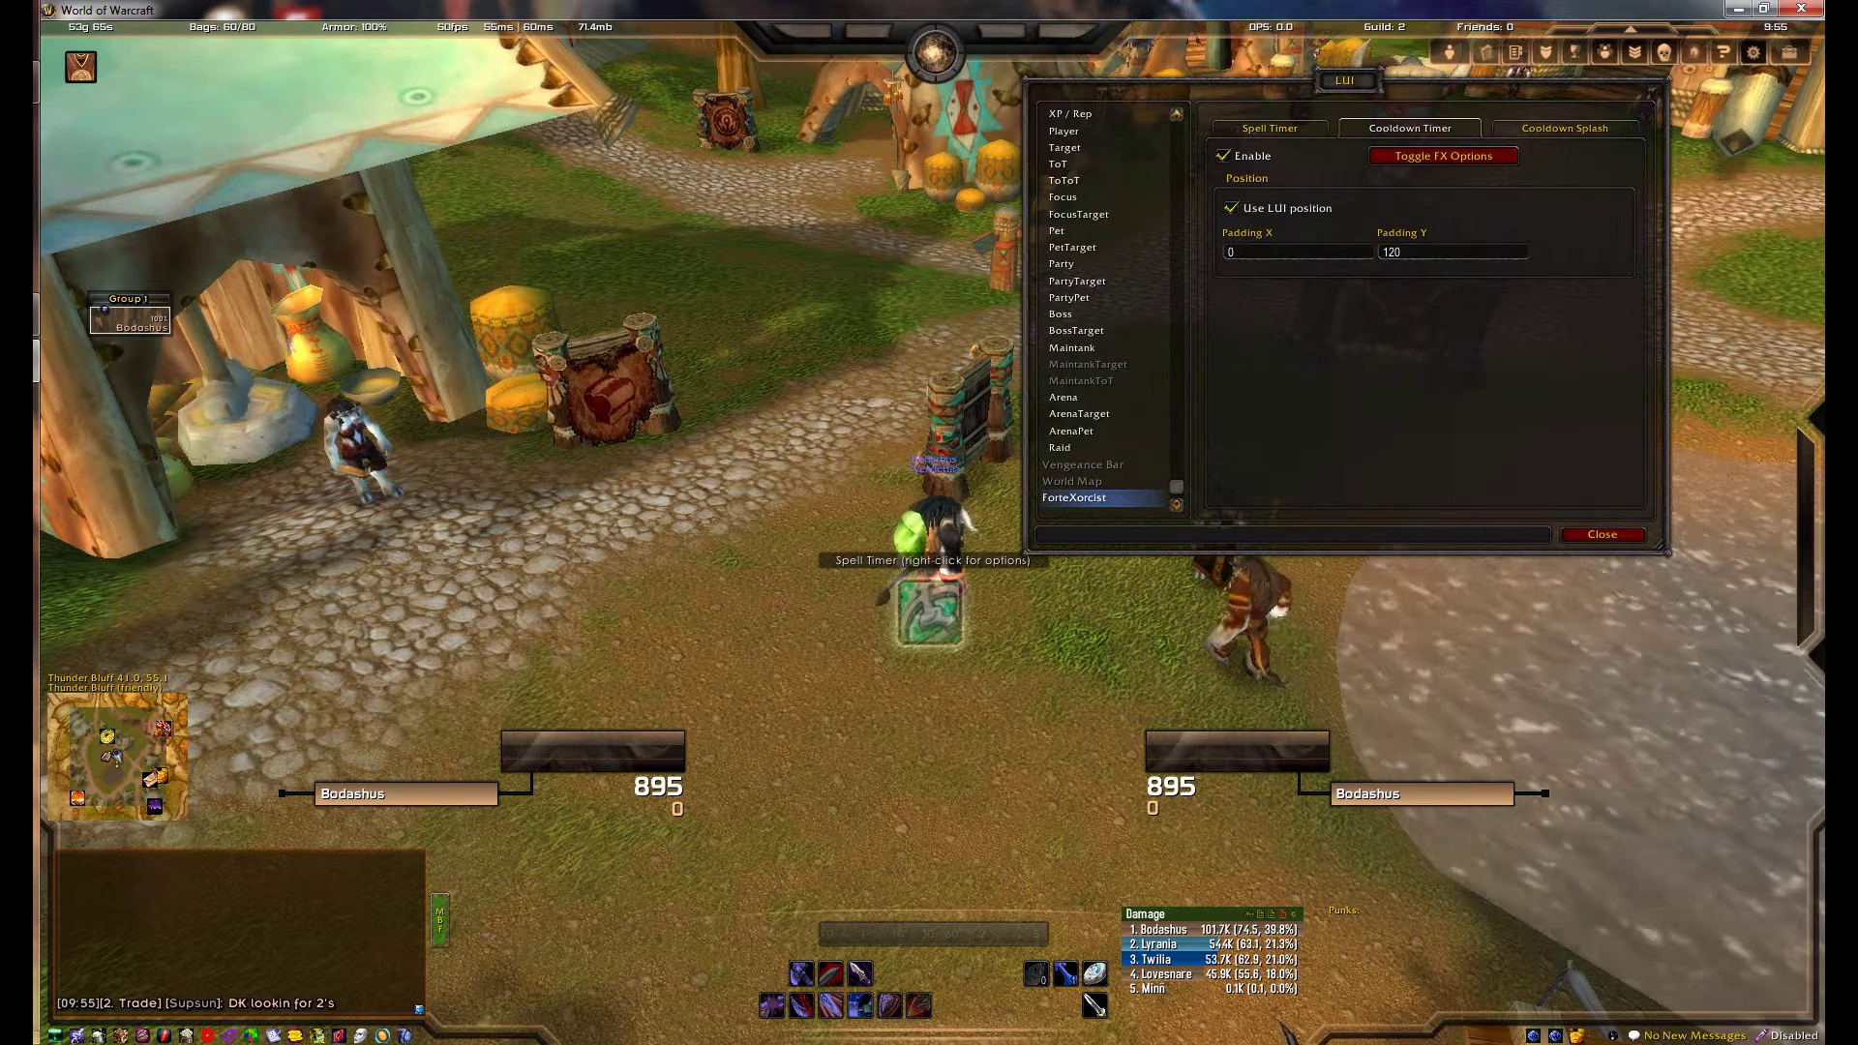
click(1269, 127)
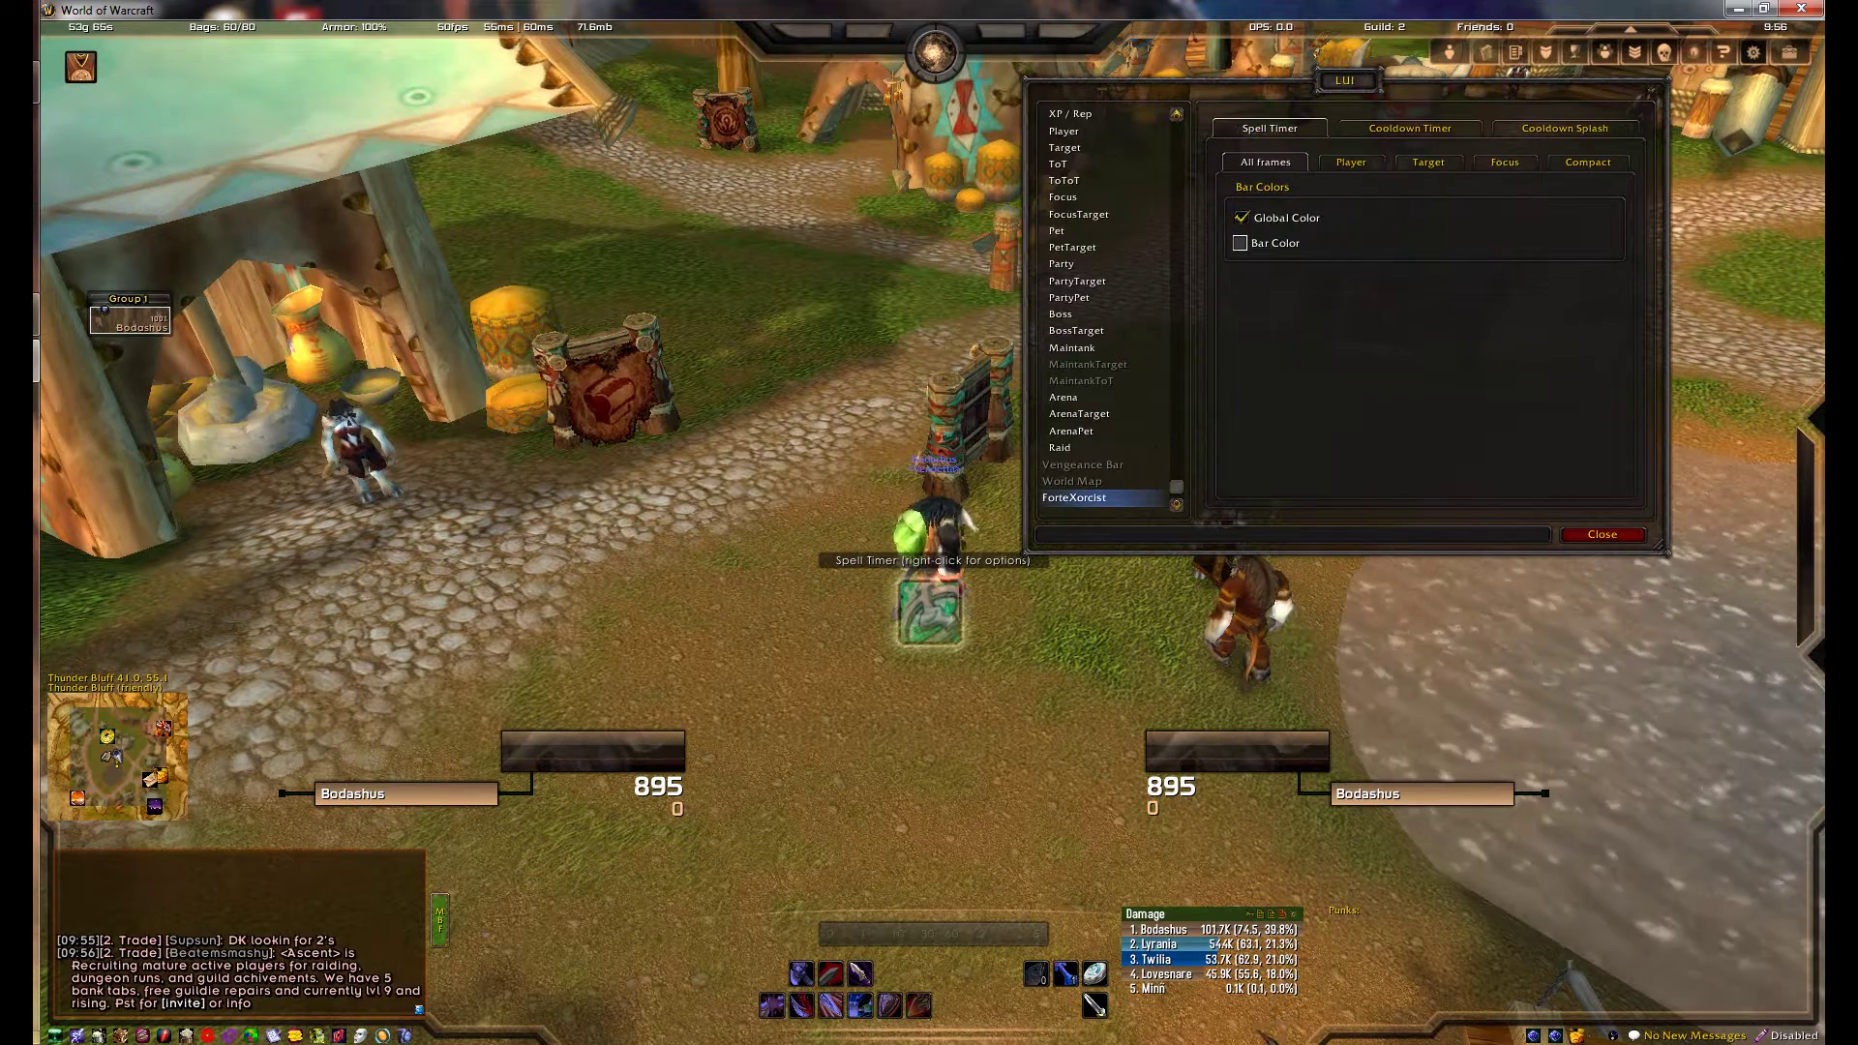
click(1409, 129)
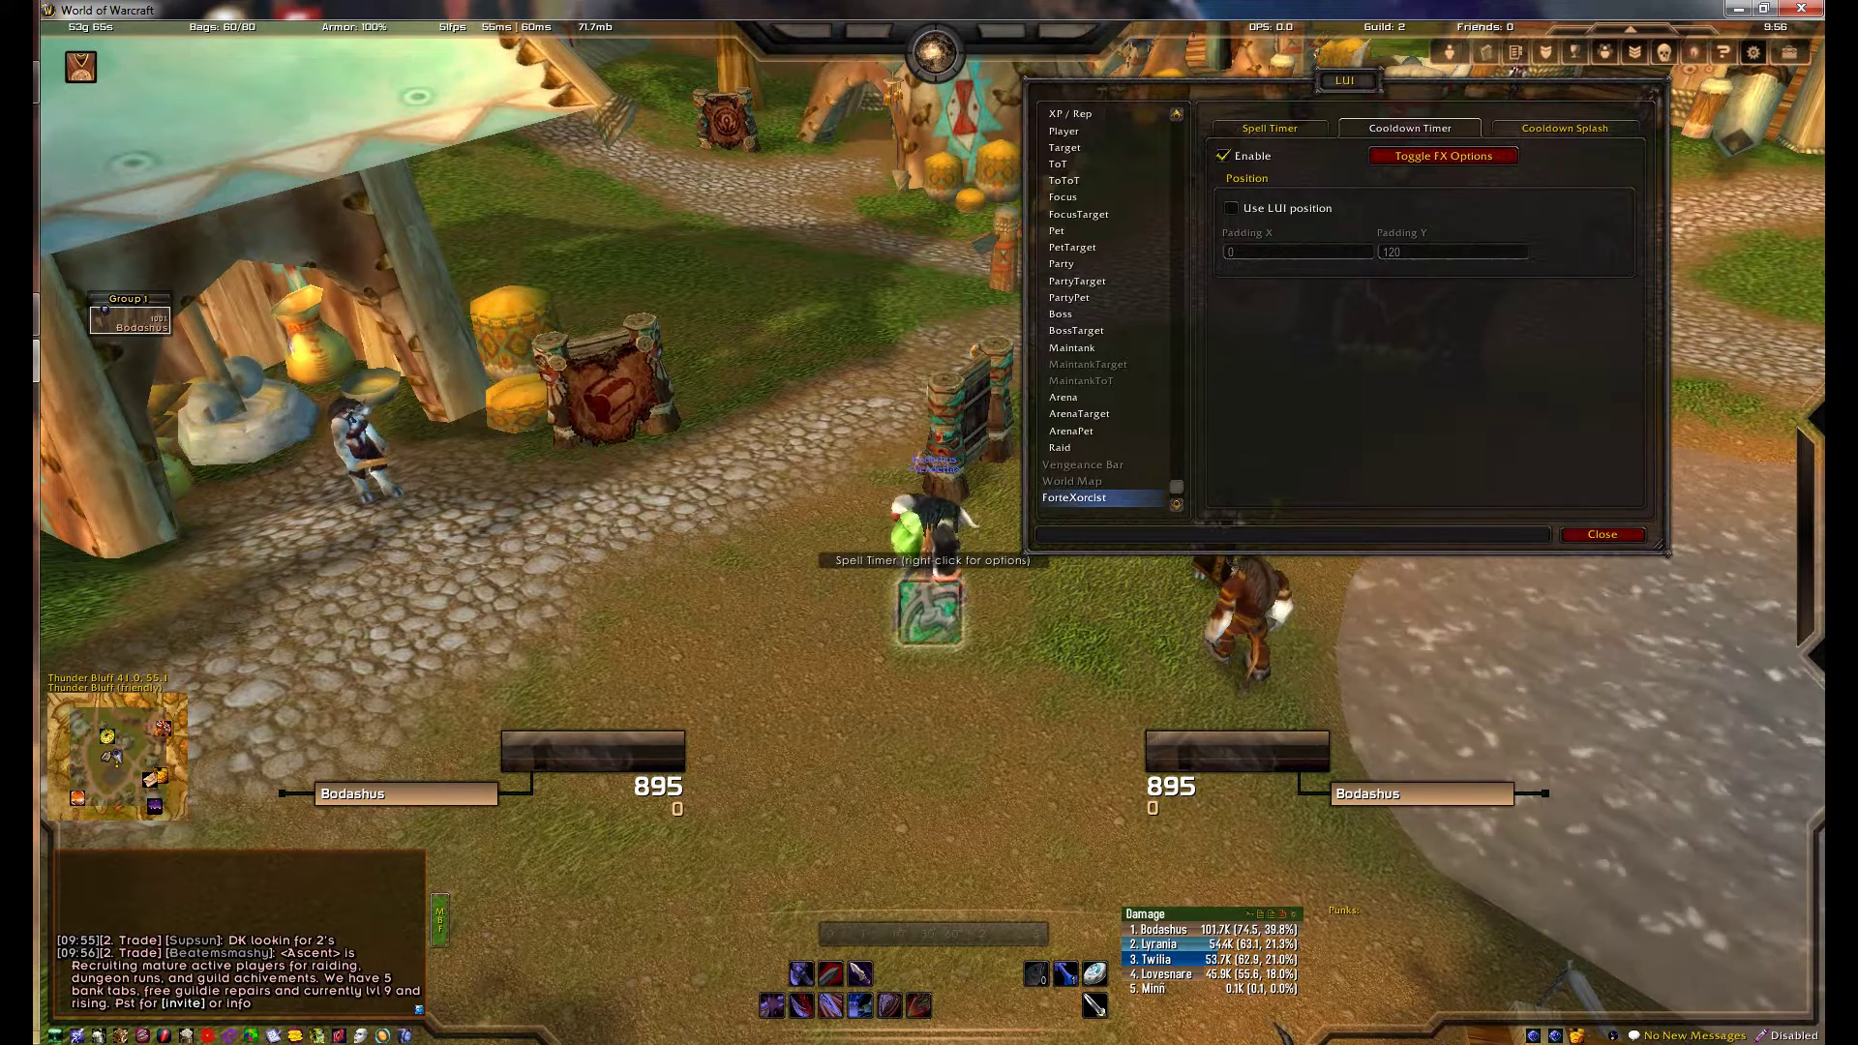
click(1442, 156)
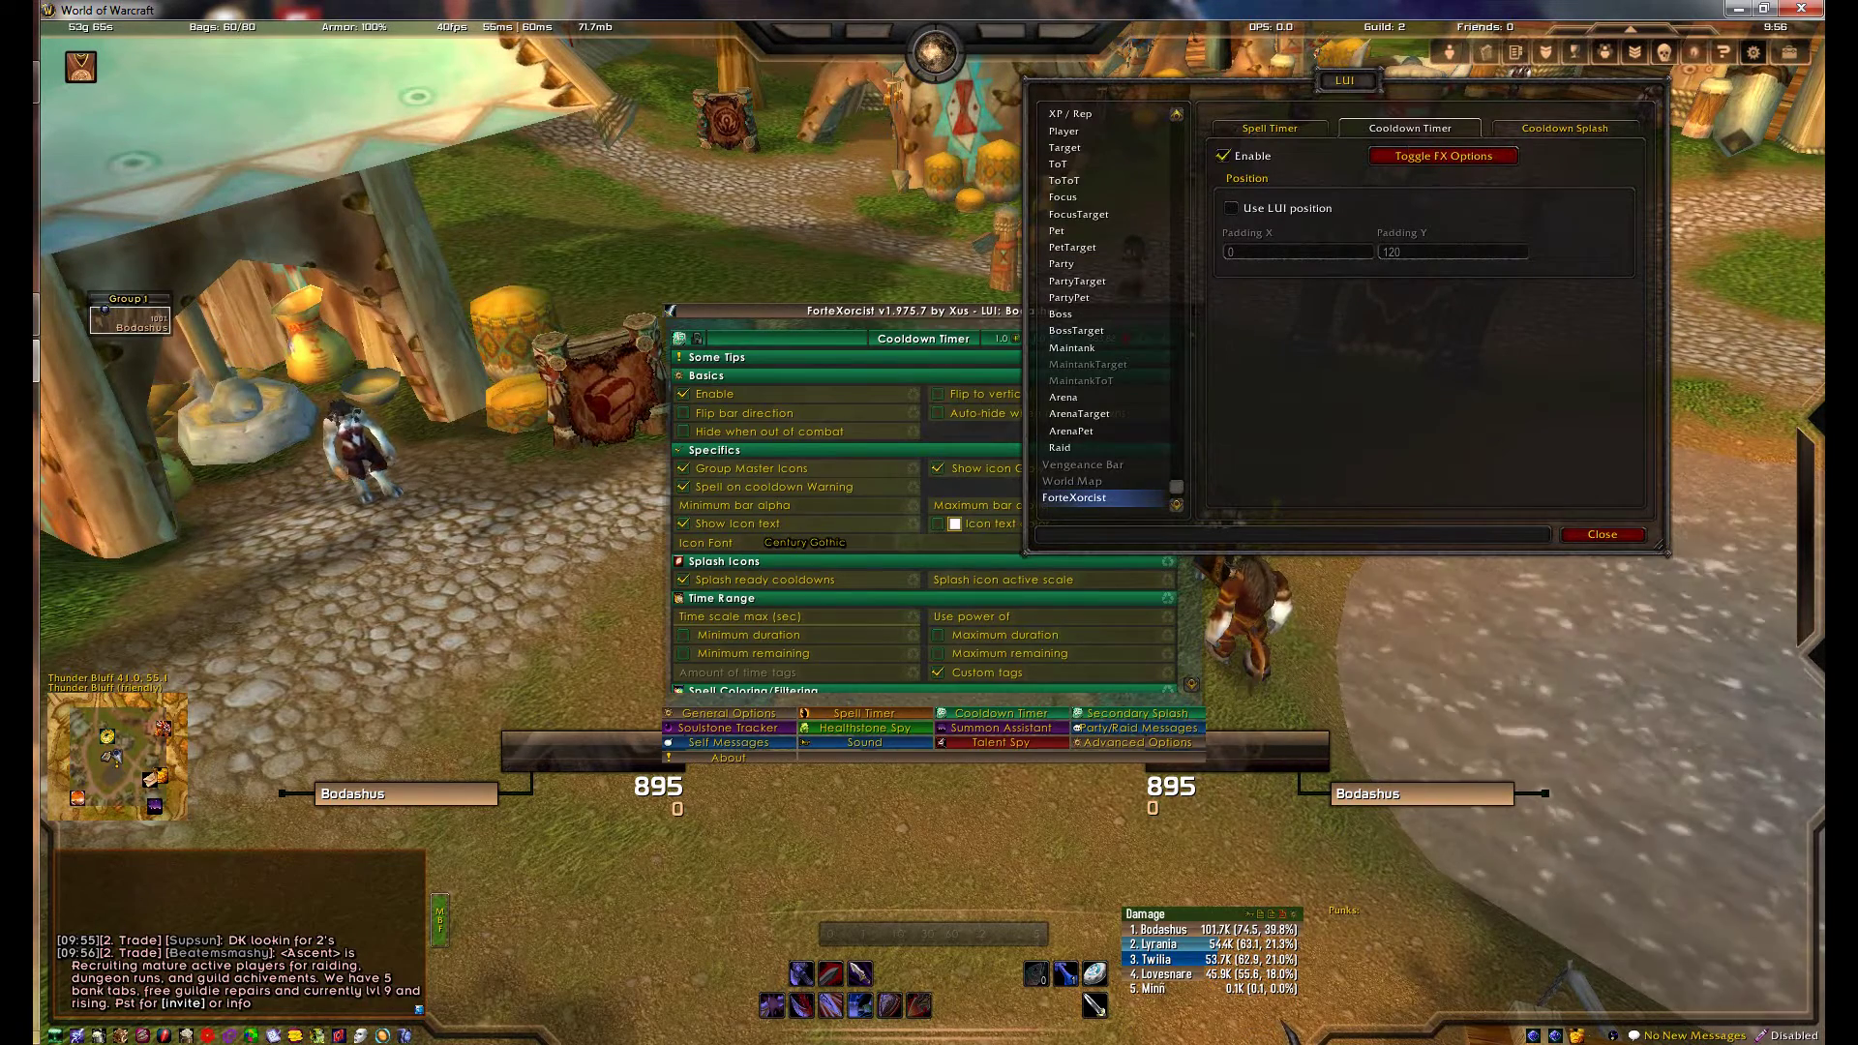
Step: Reopen ForteXorcist's configuration via the /fx chat command and review its timer sizing pages
key(Escape)
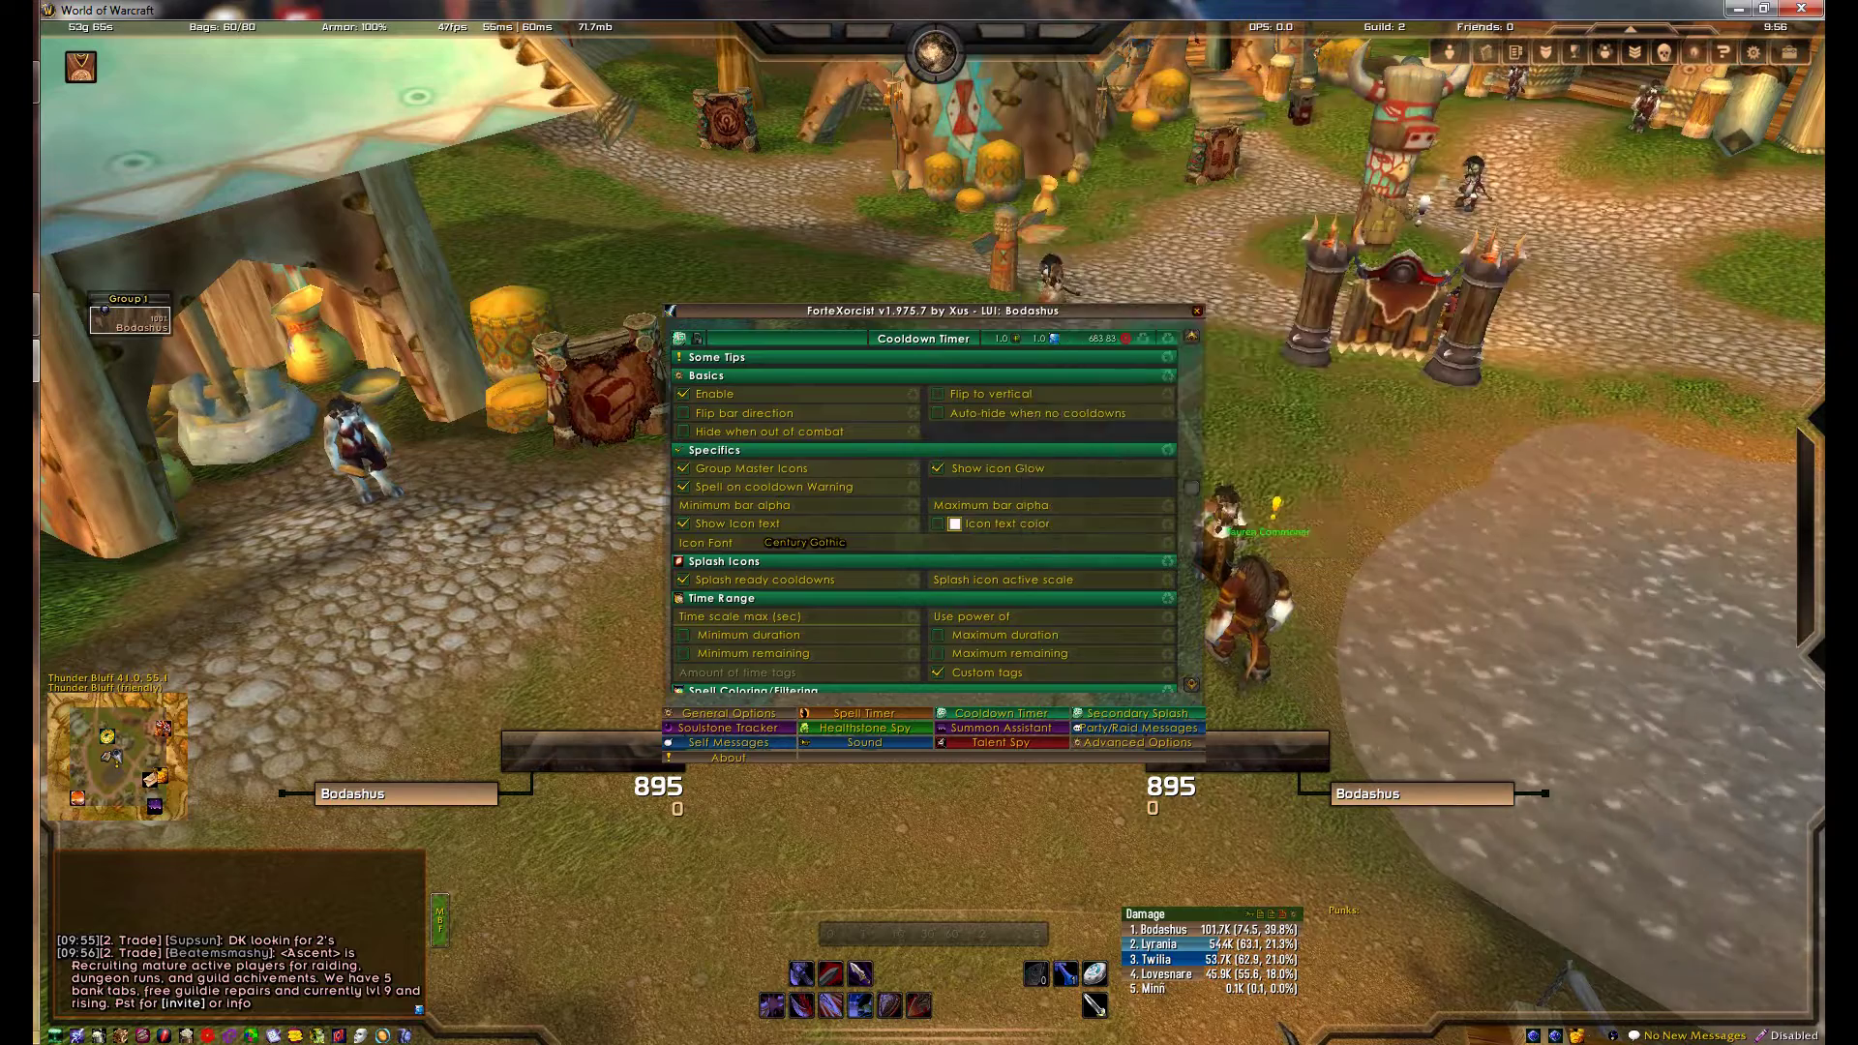
key(Escape)
key(Escape)
text(/)
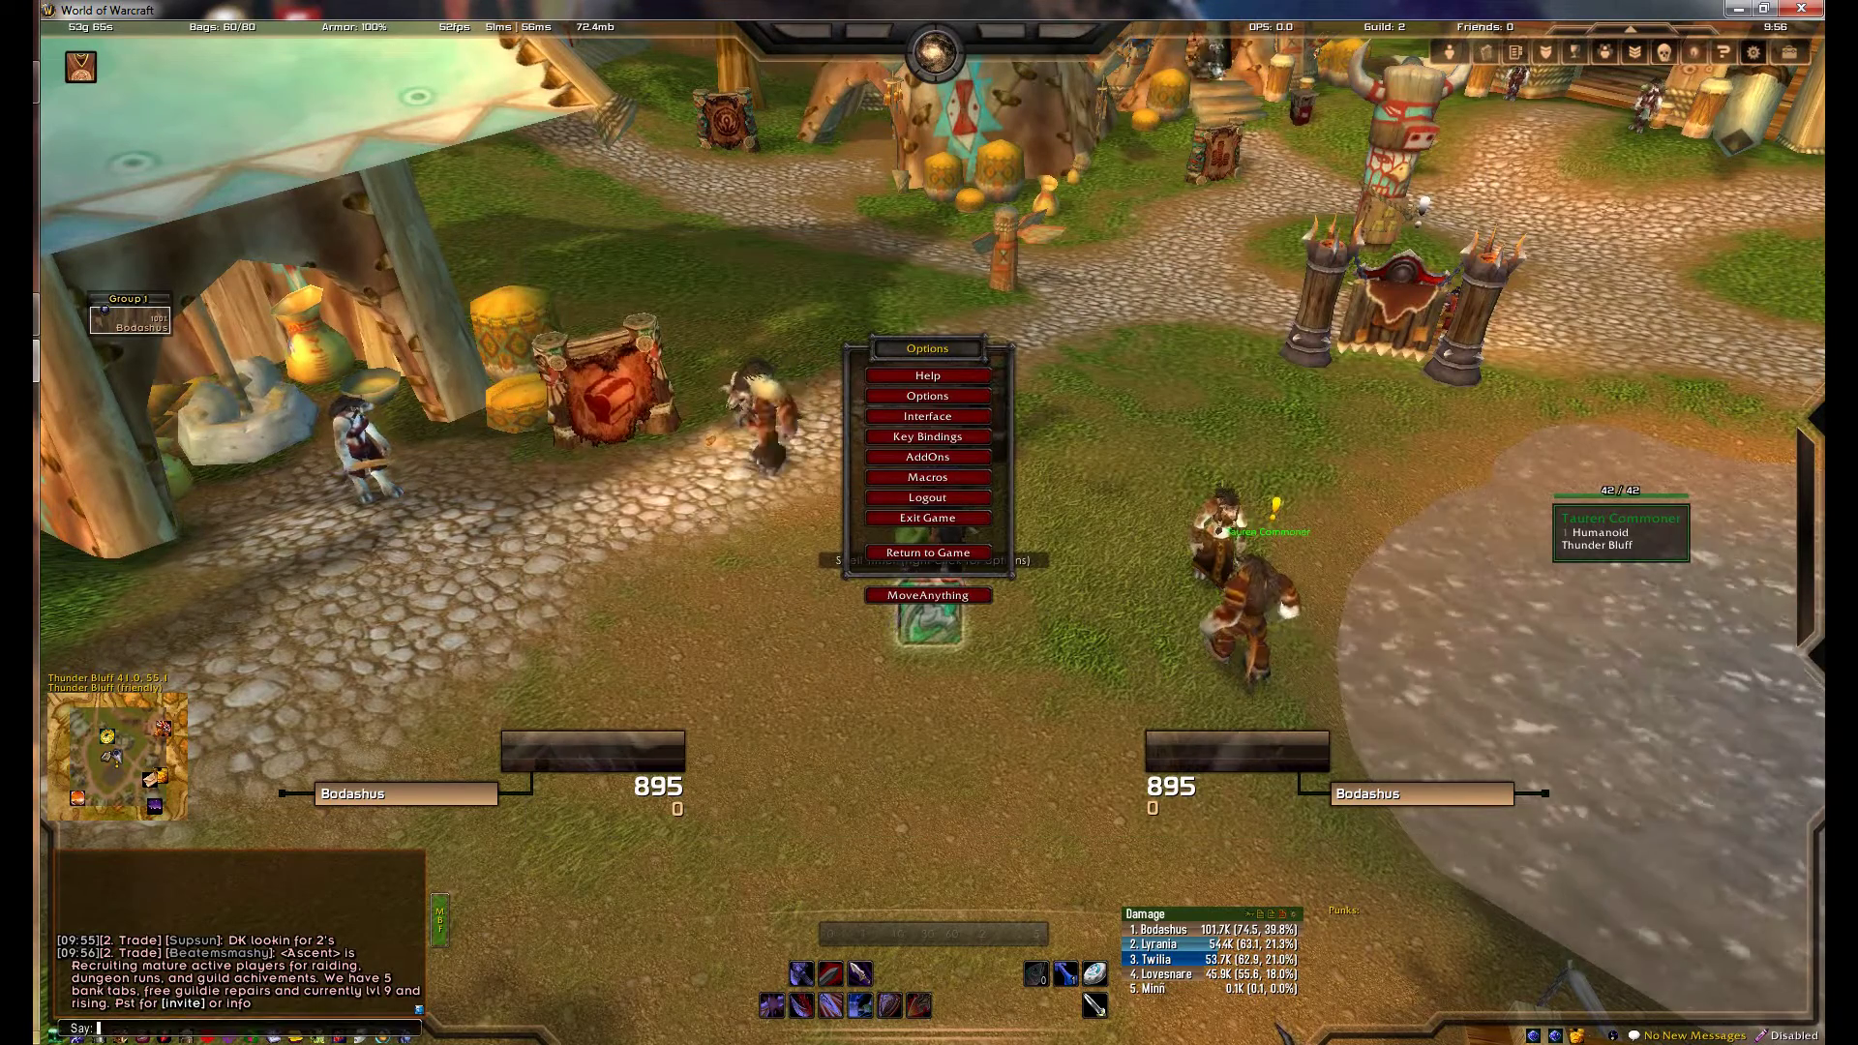
text(fx)
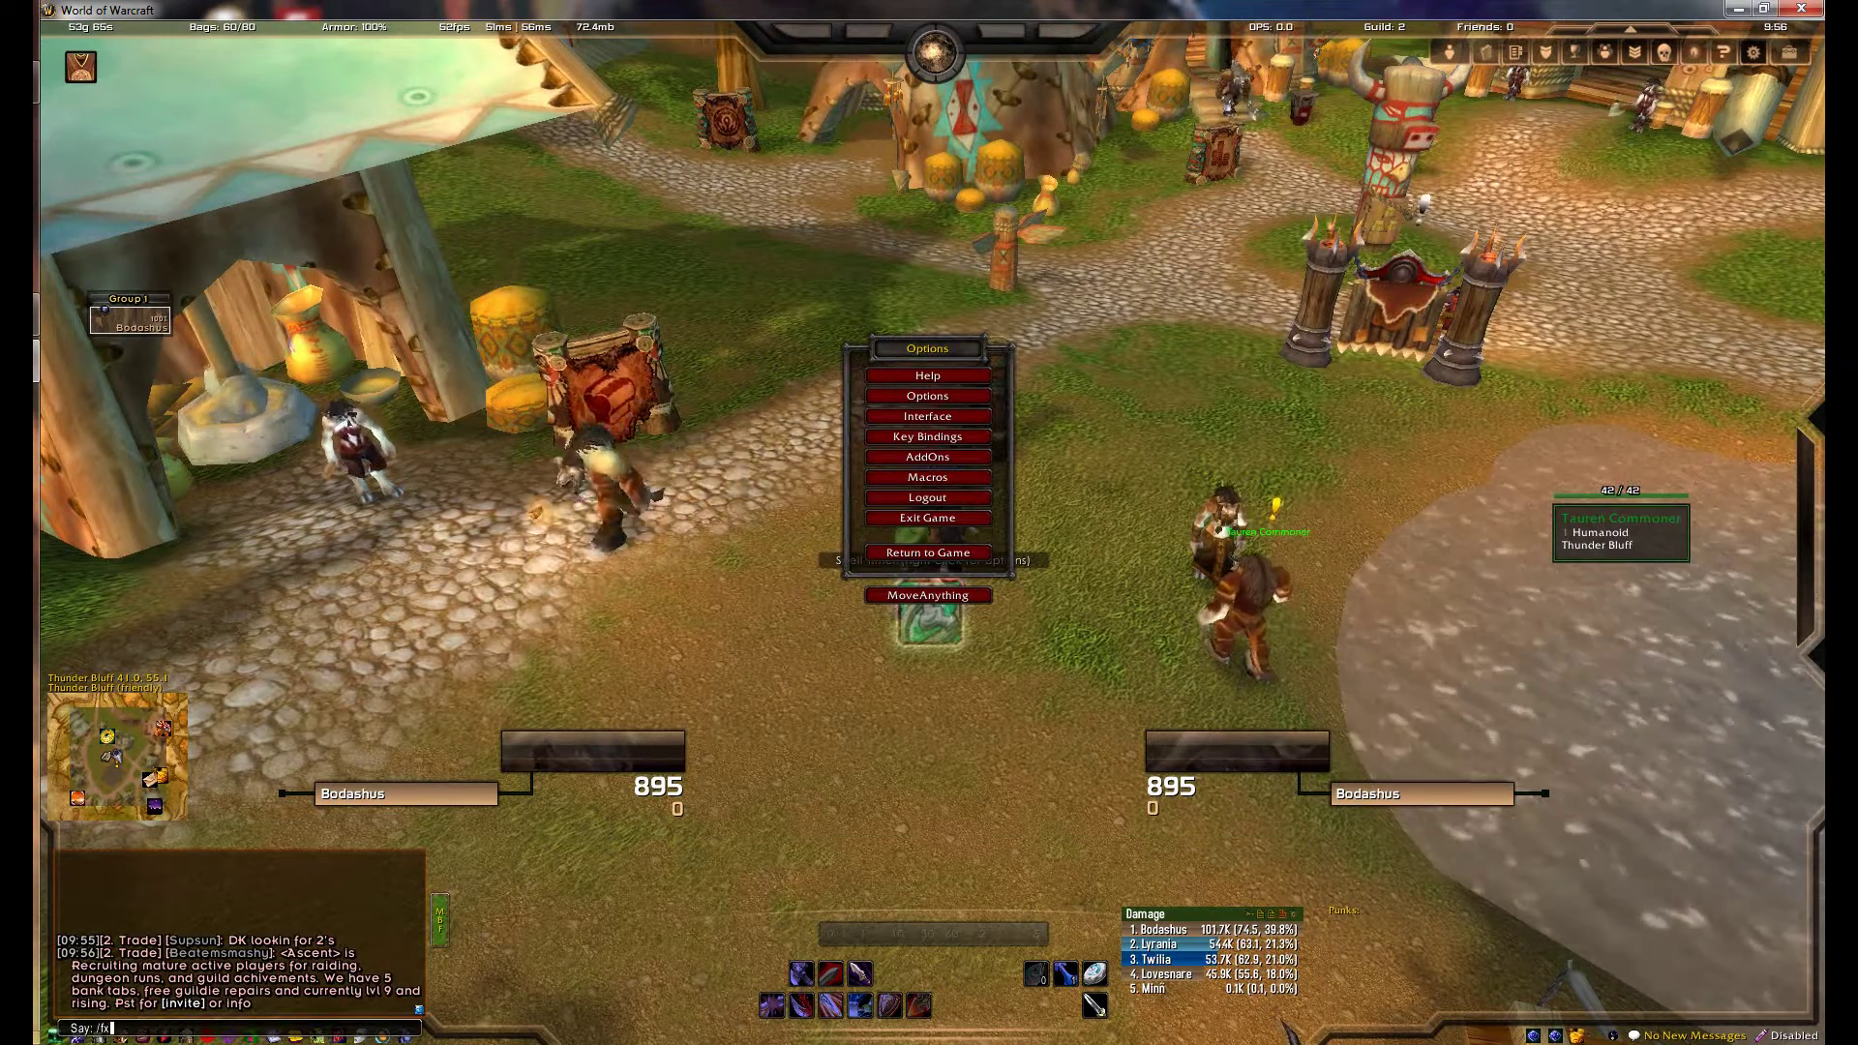
text( congfig)
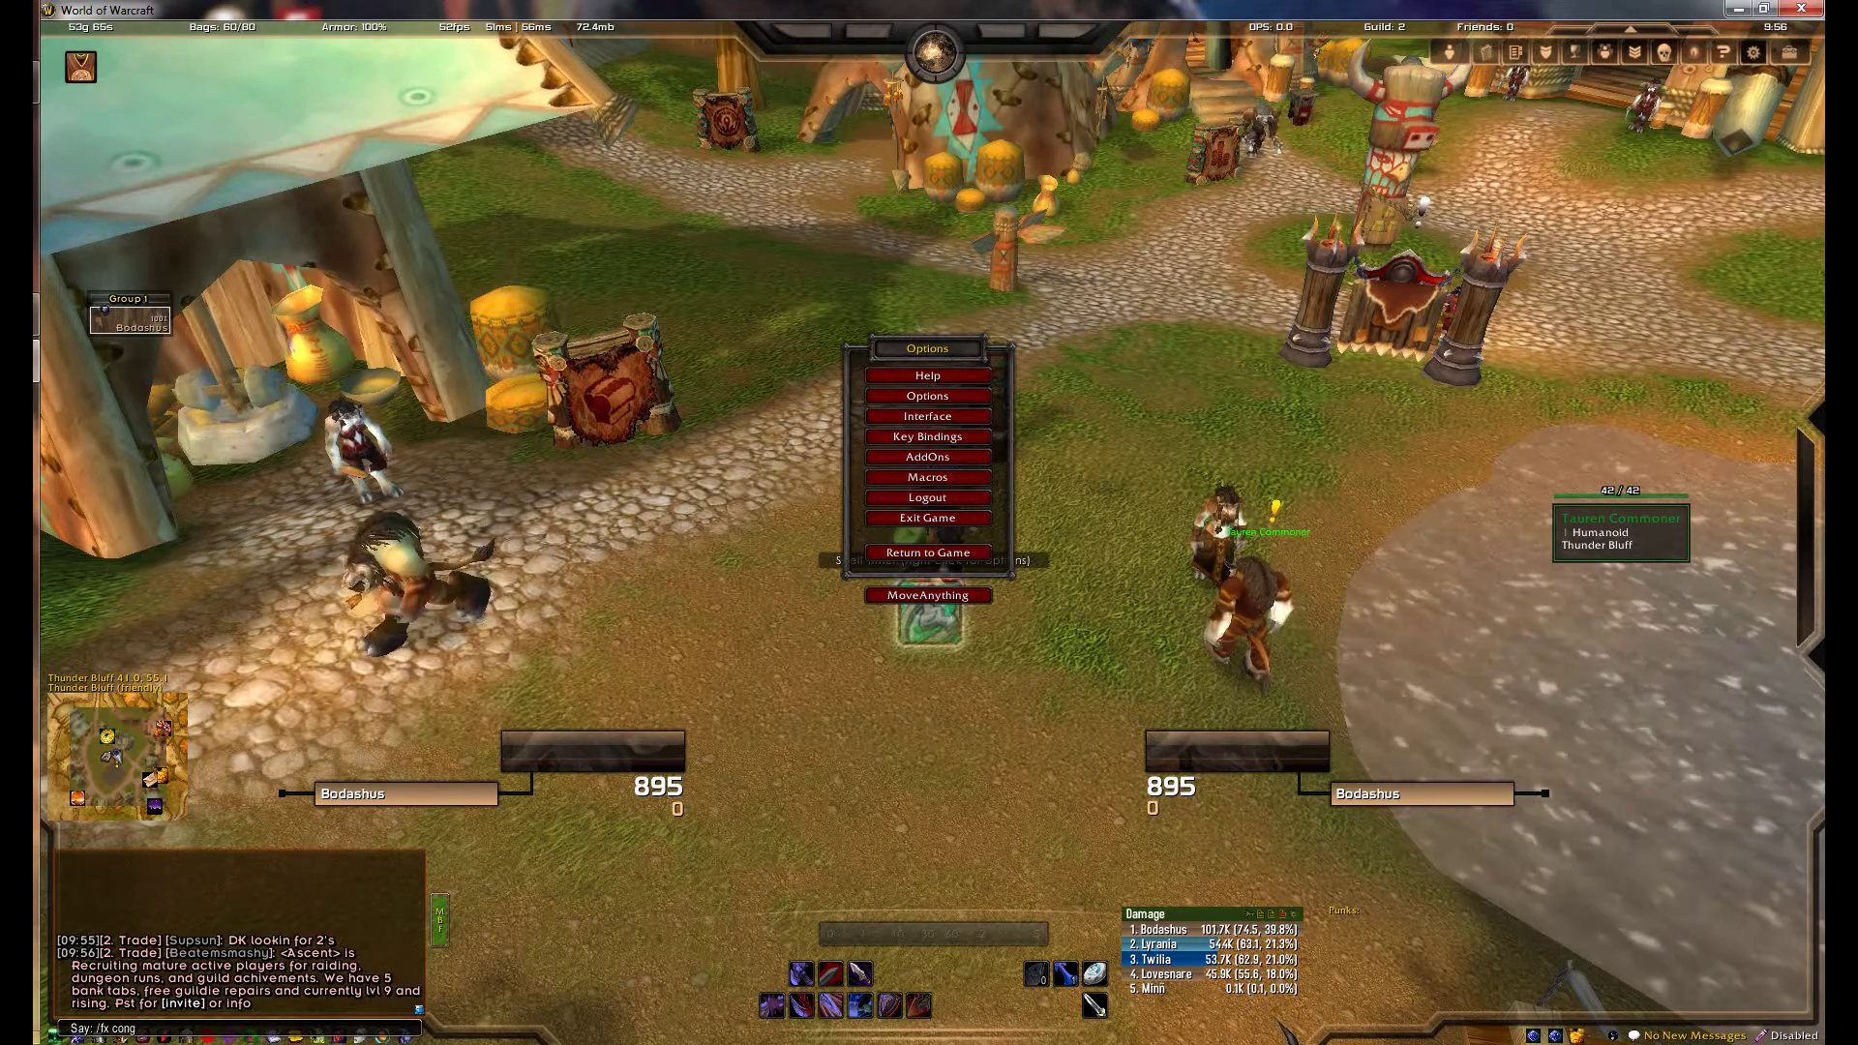
key(Return)
key(Escape)
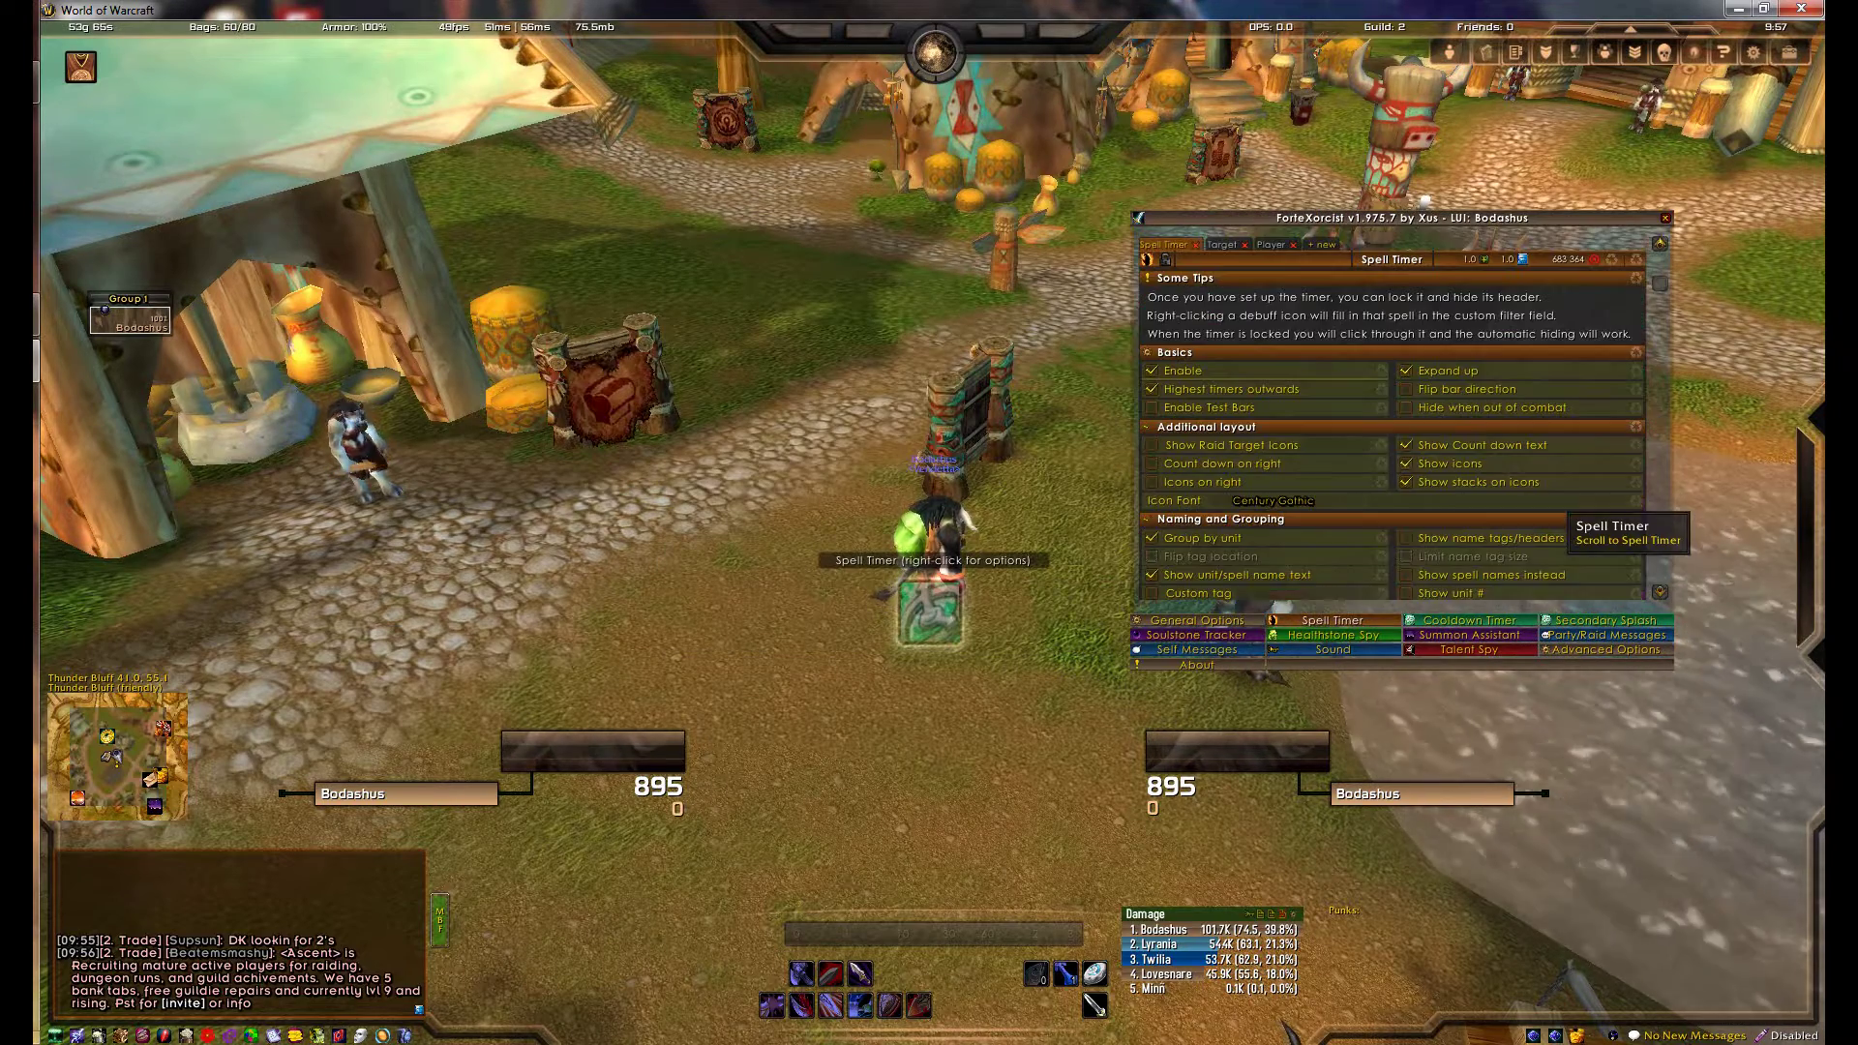
right_click(928, 605)
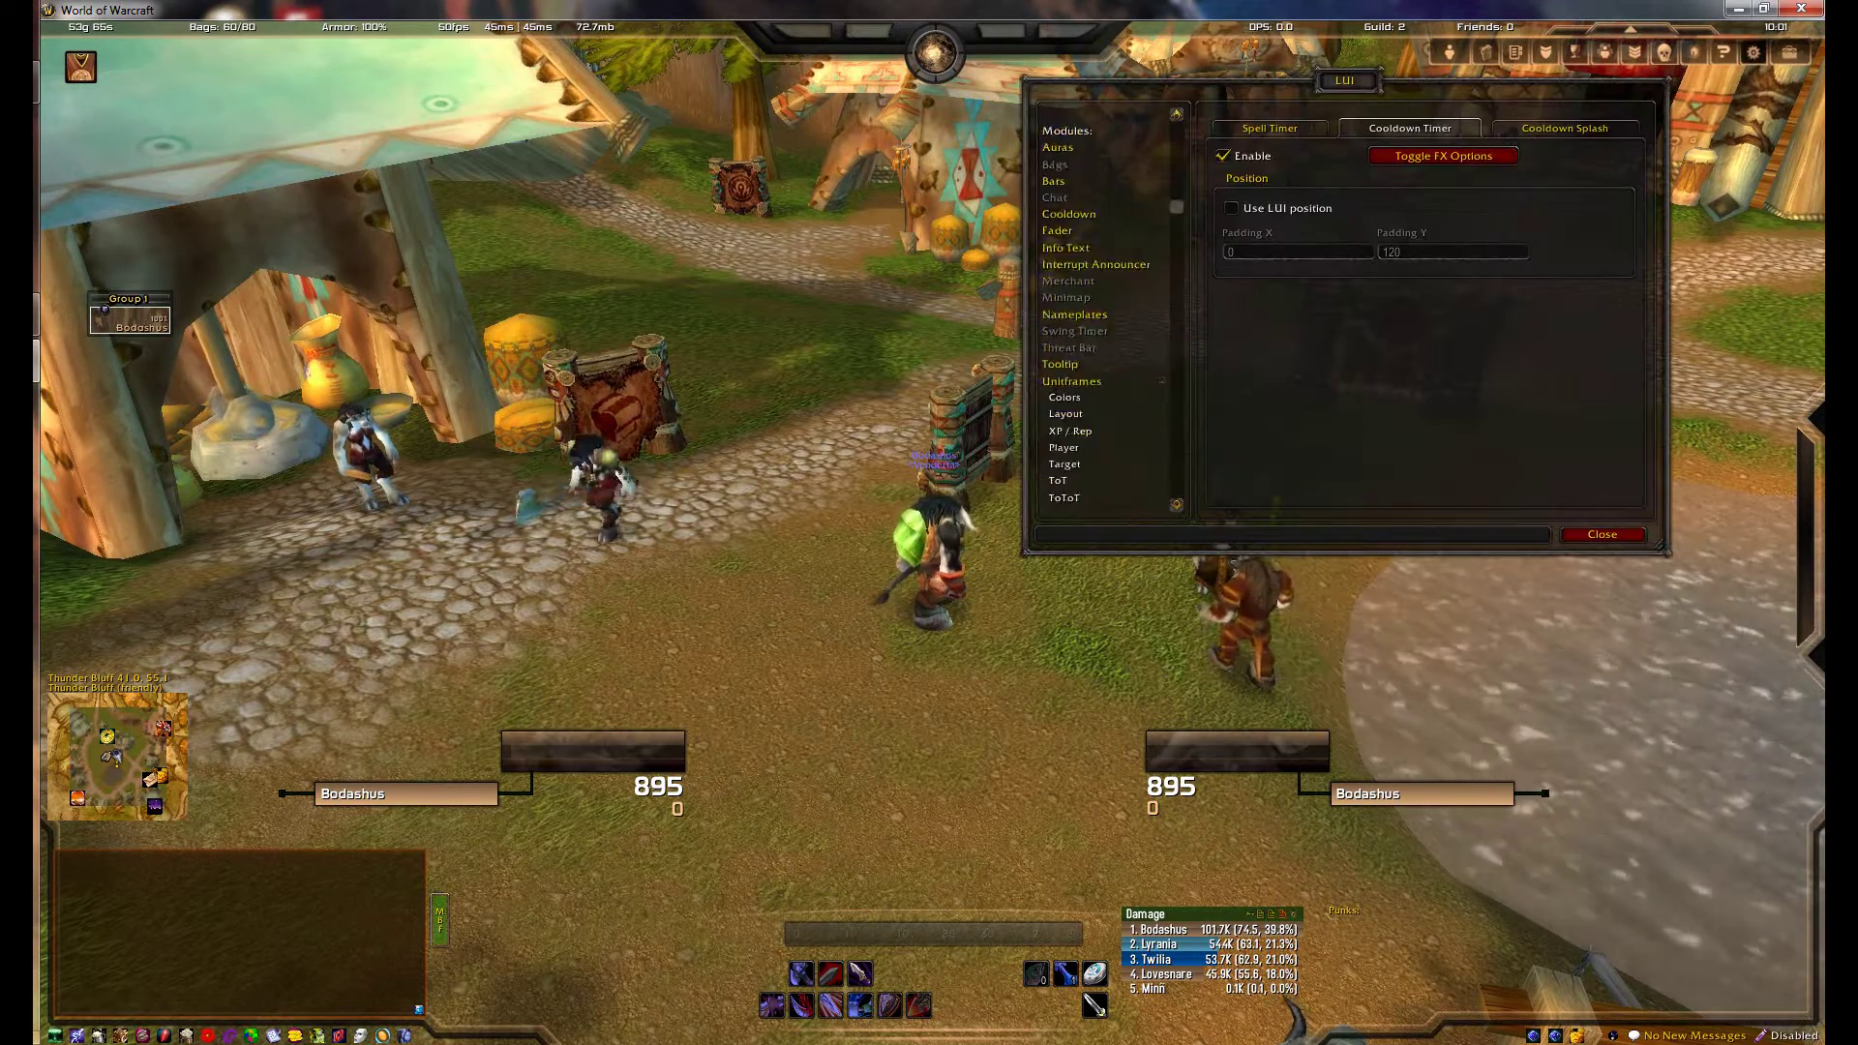
Step: Show LUI's Left Bar 1 at the screen edge, keeping BT4Bar9 as its anchor
scroll(1083, 198, up, 7)
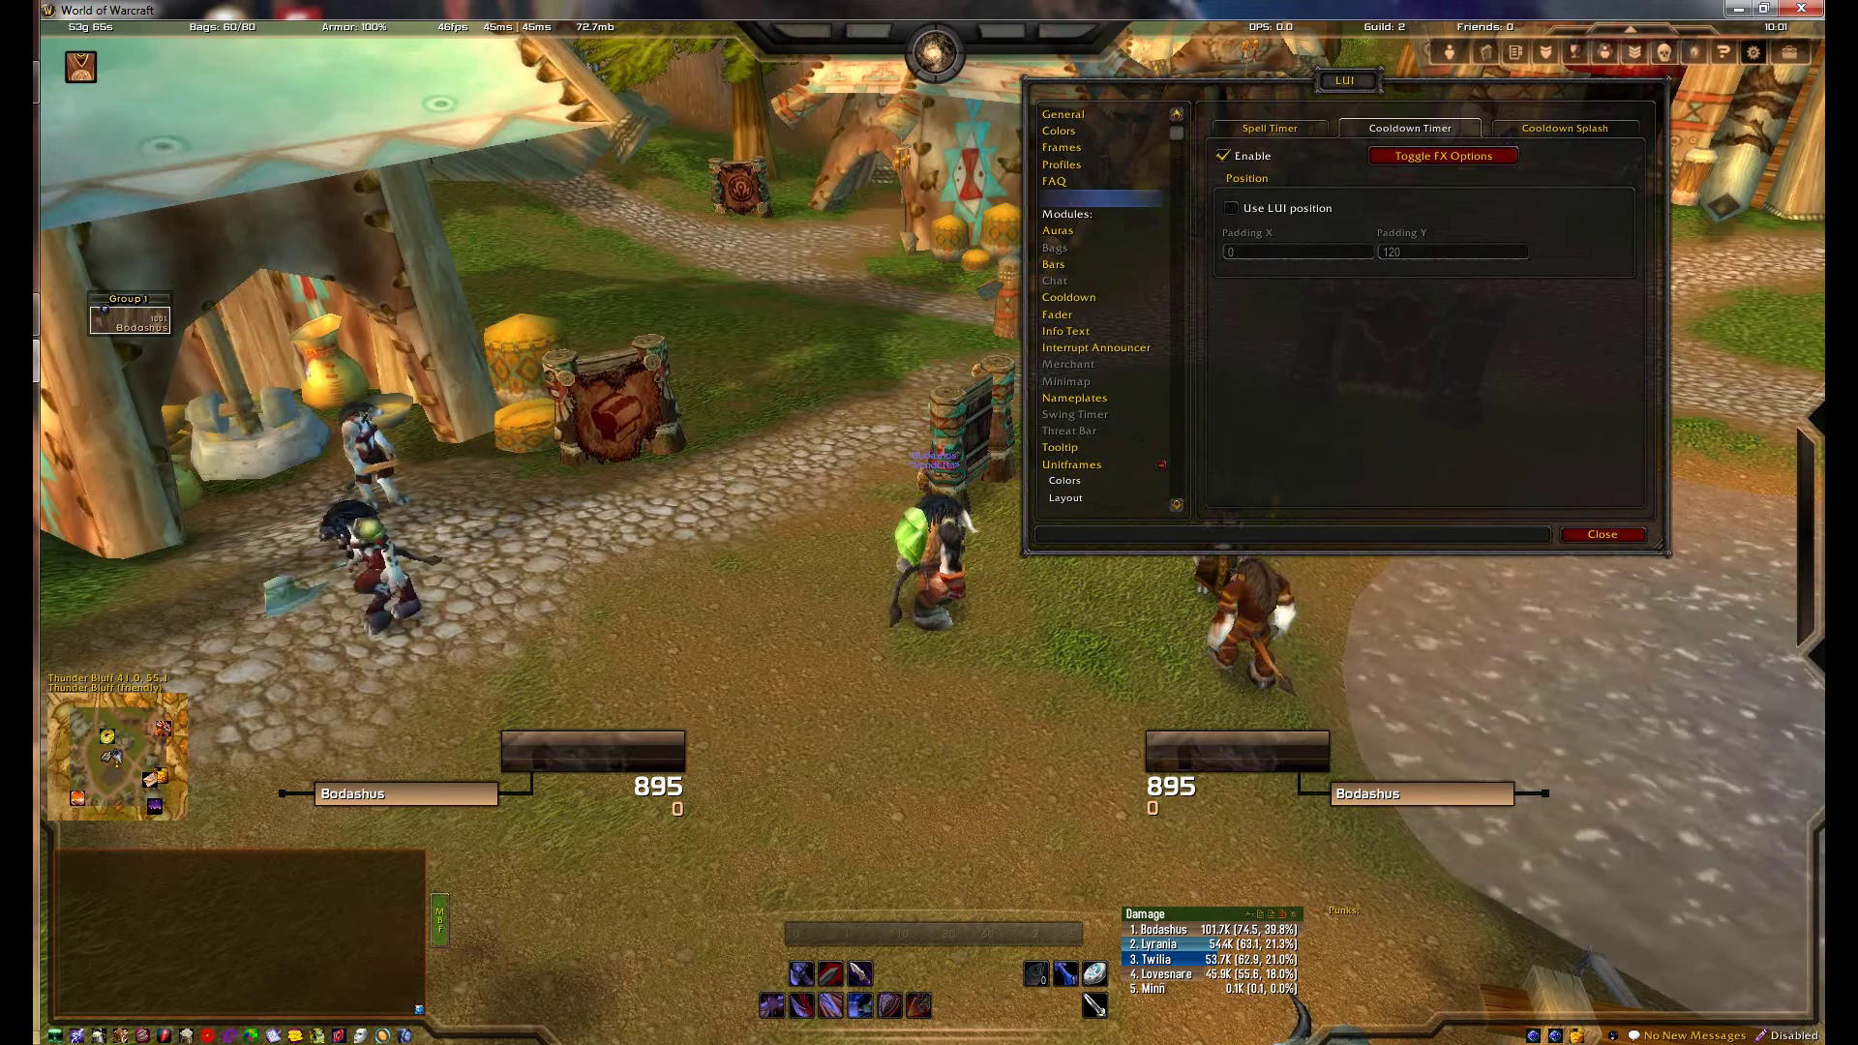
click(1079, 264)
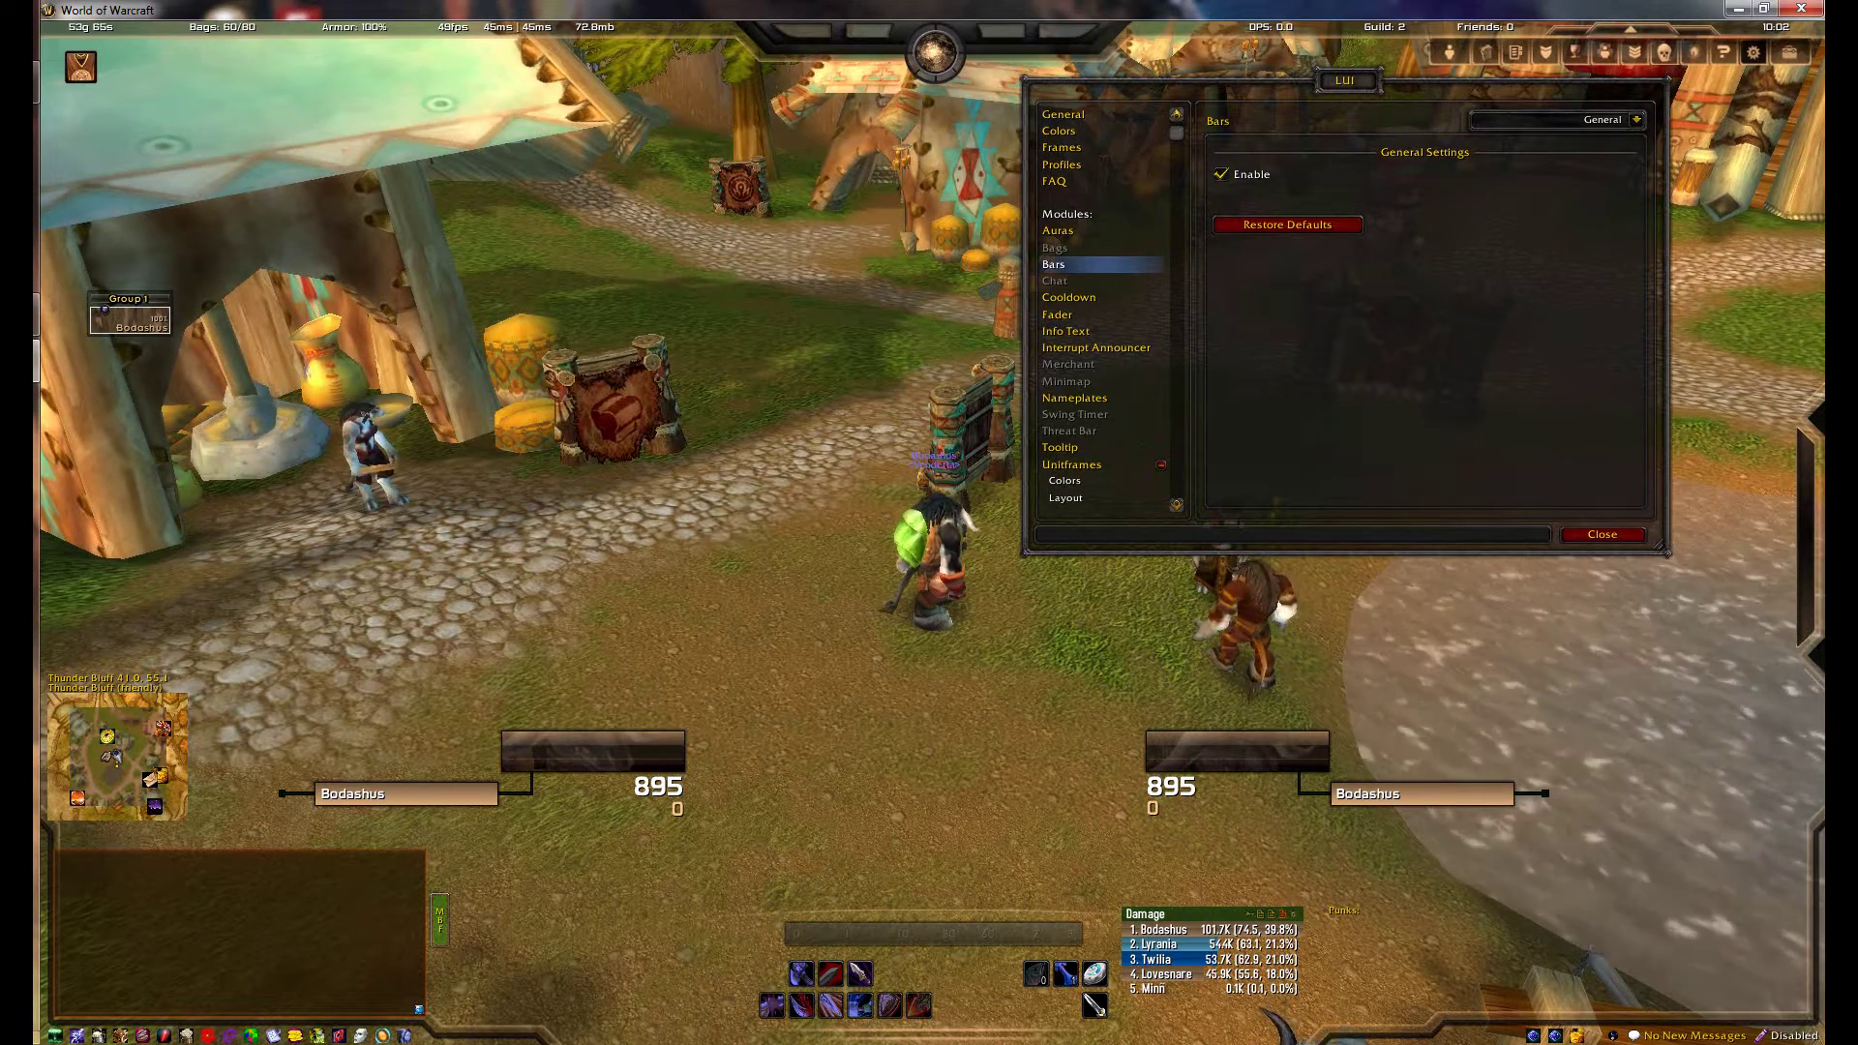
click(1636, 119)
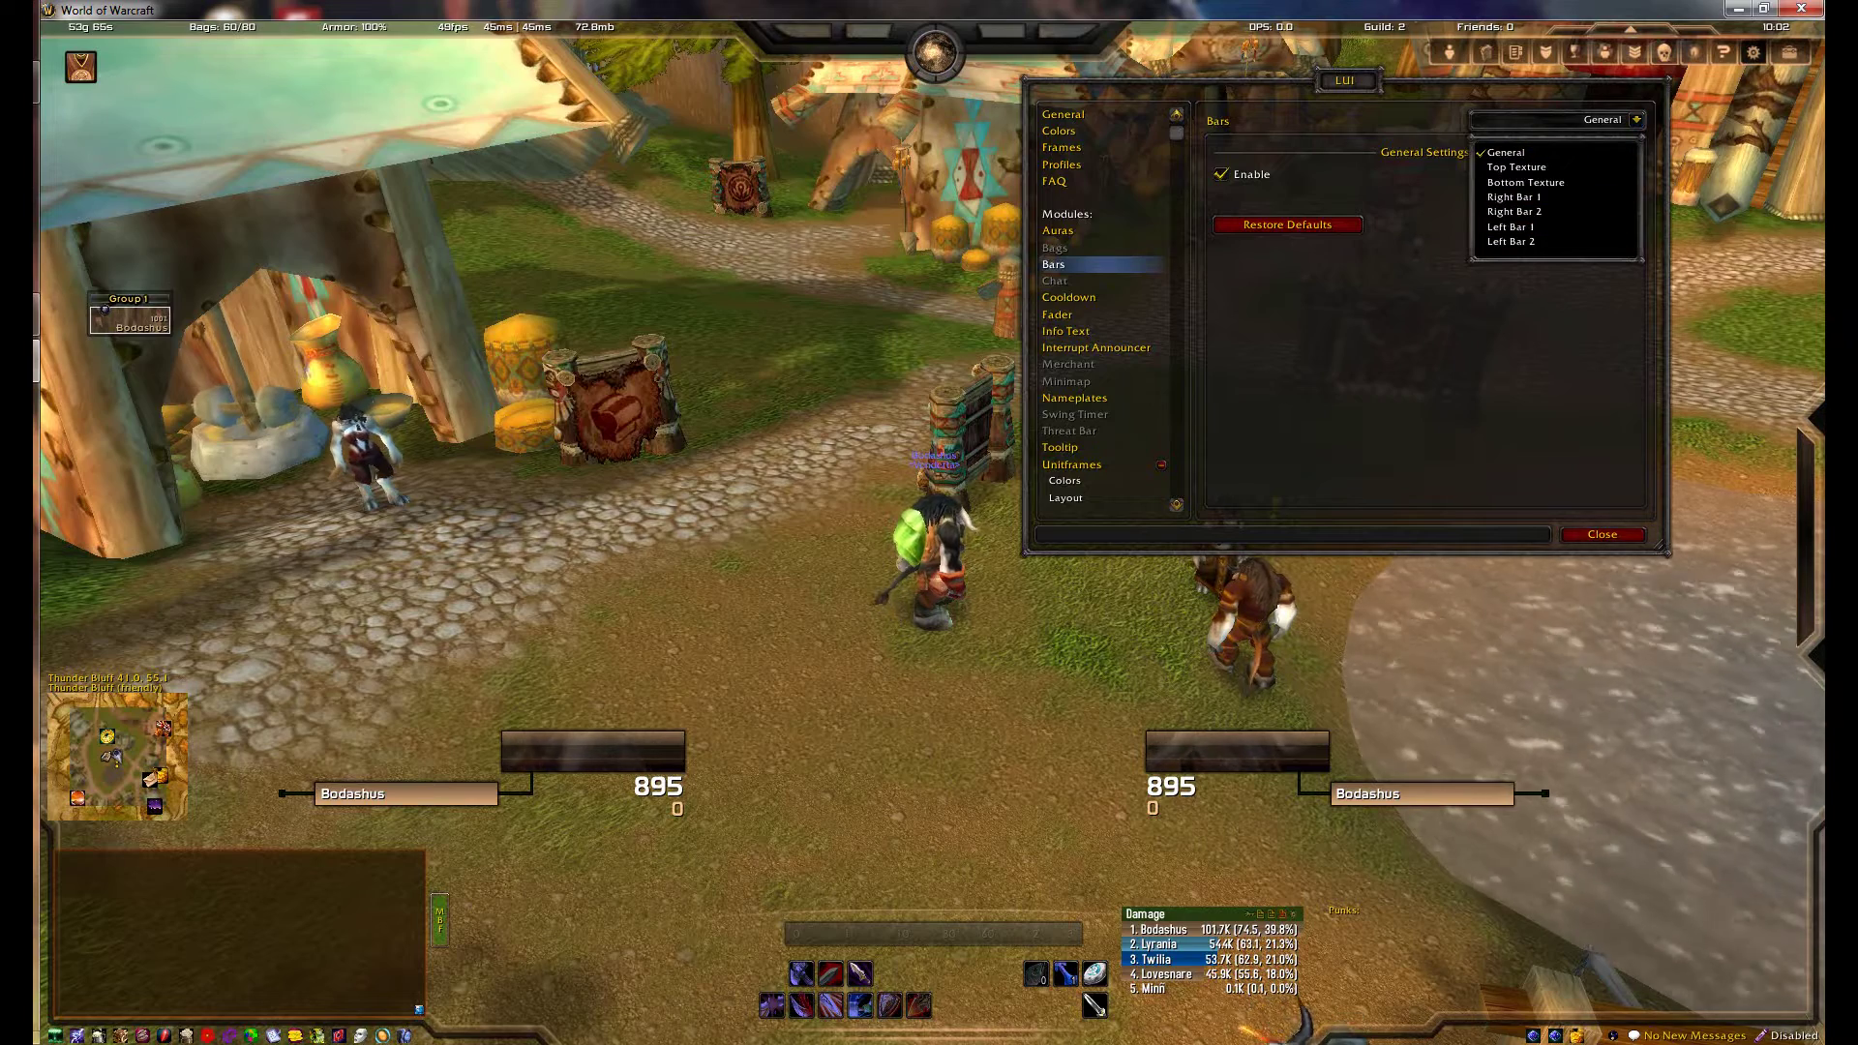
click(1510, 226)
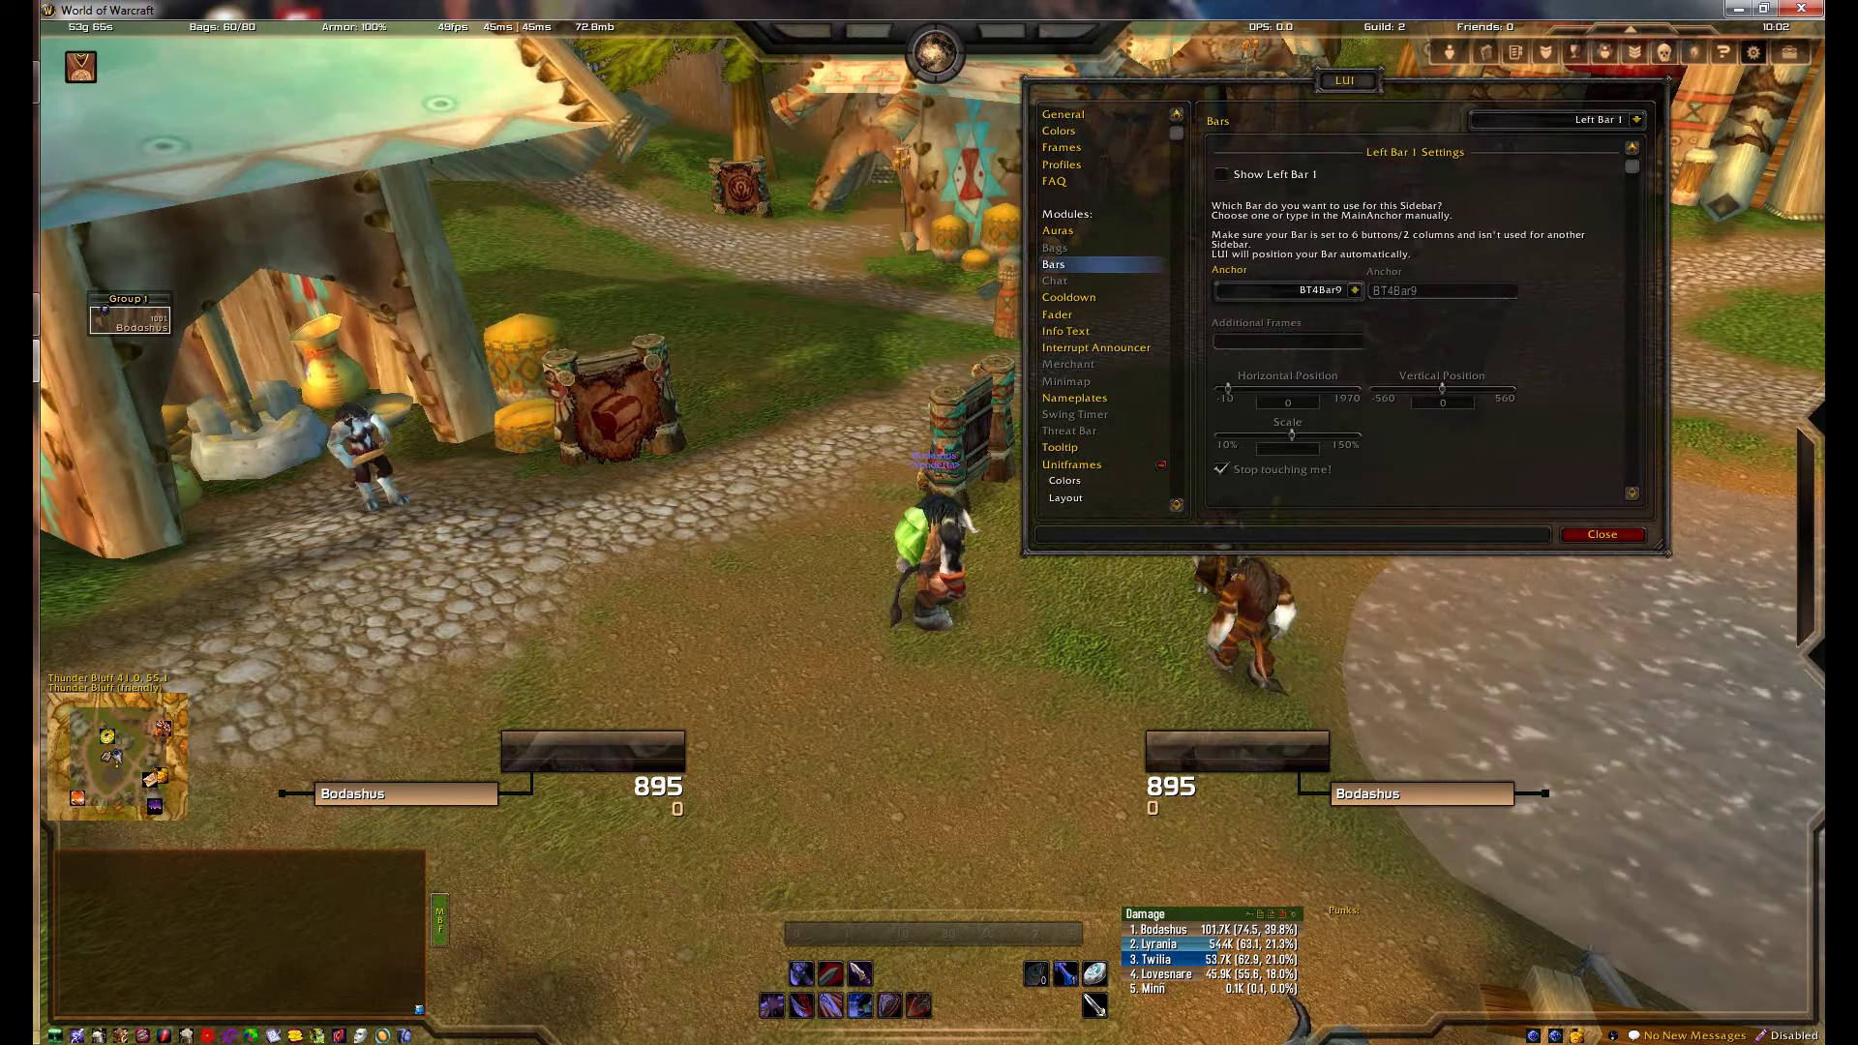
click(1221, 174)
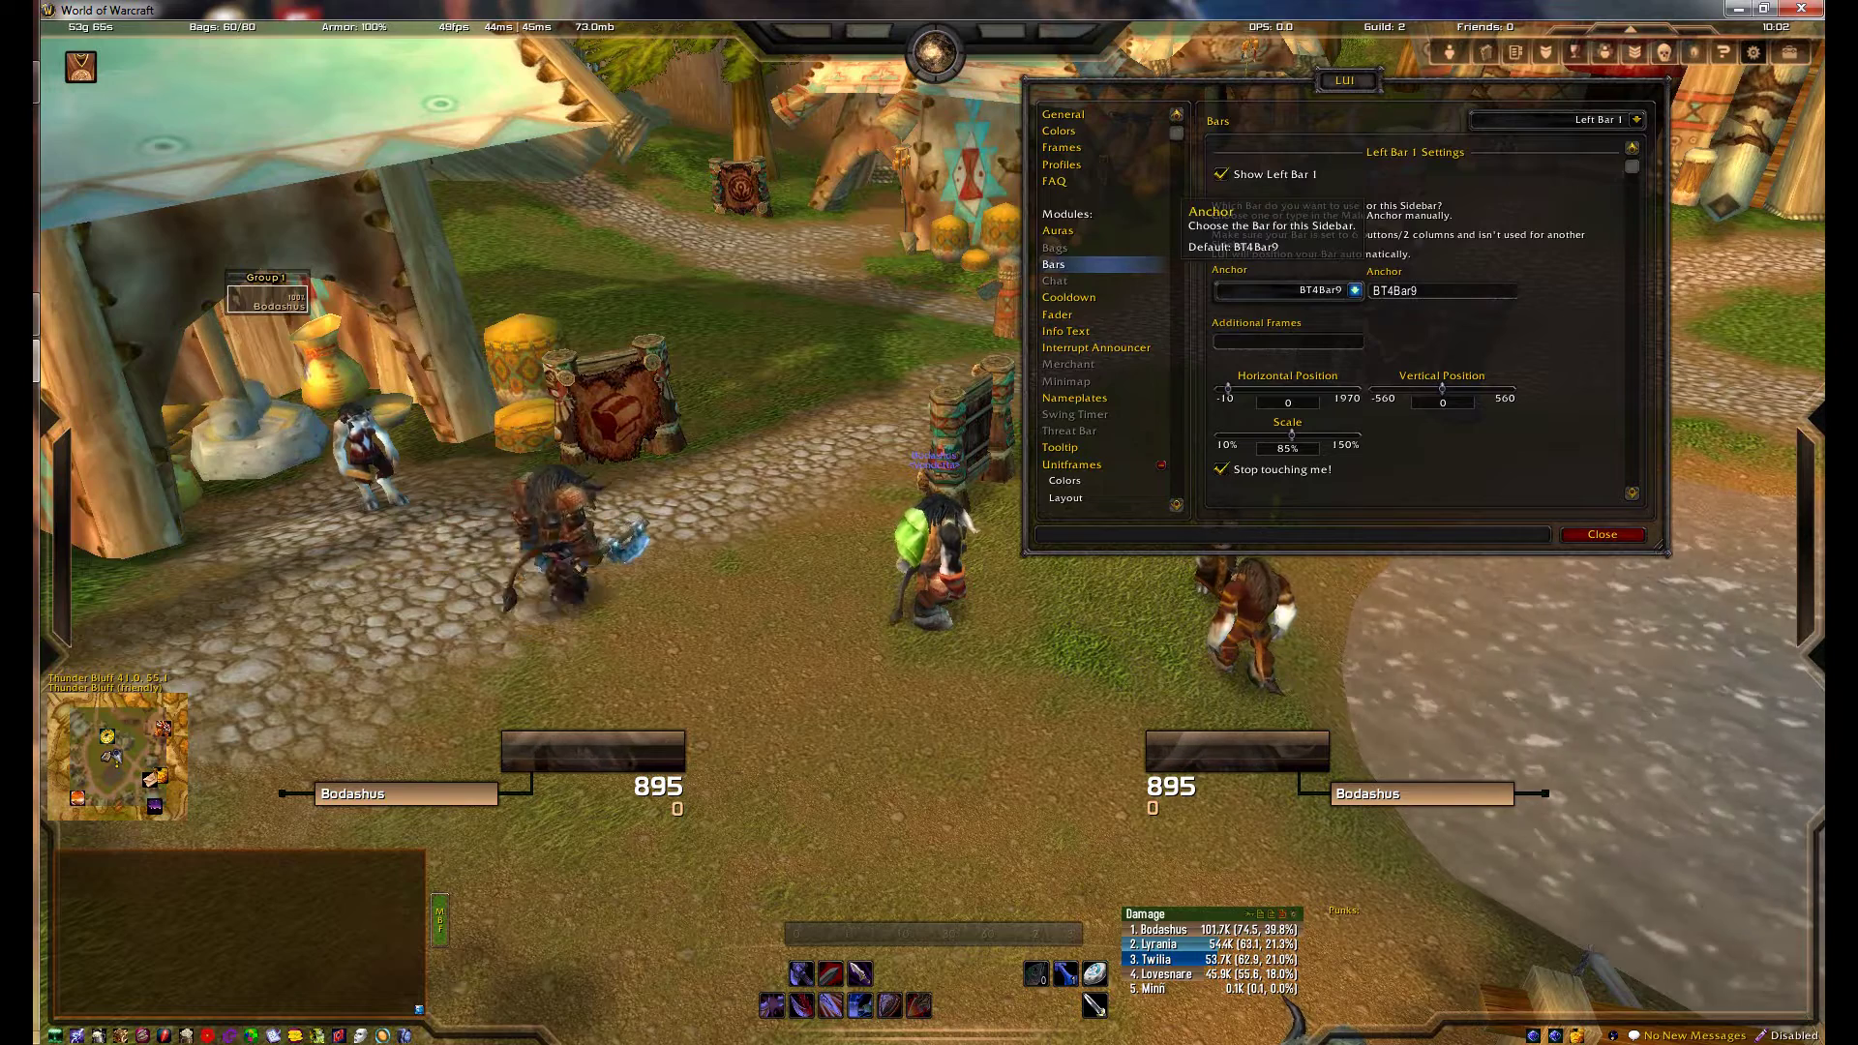
click(1355, 290)
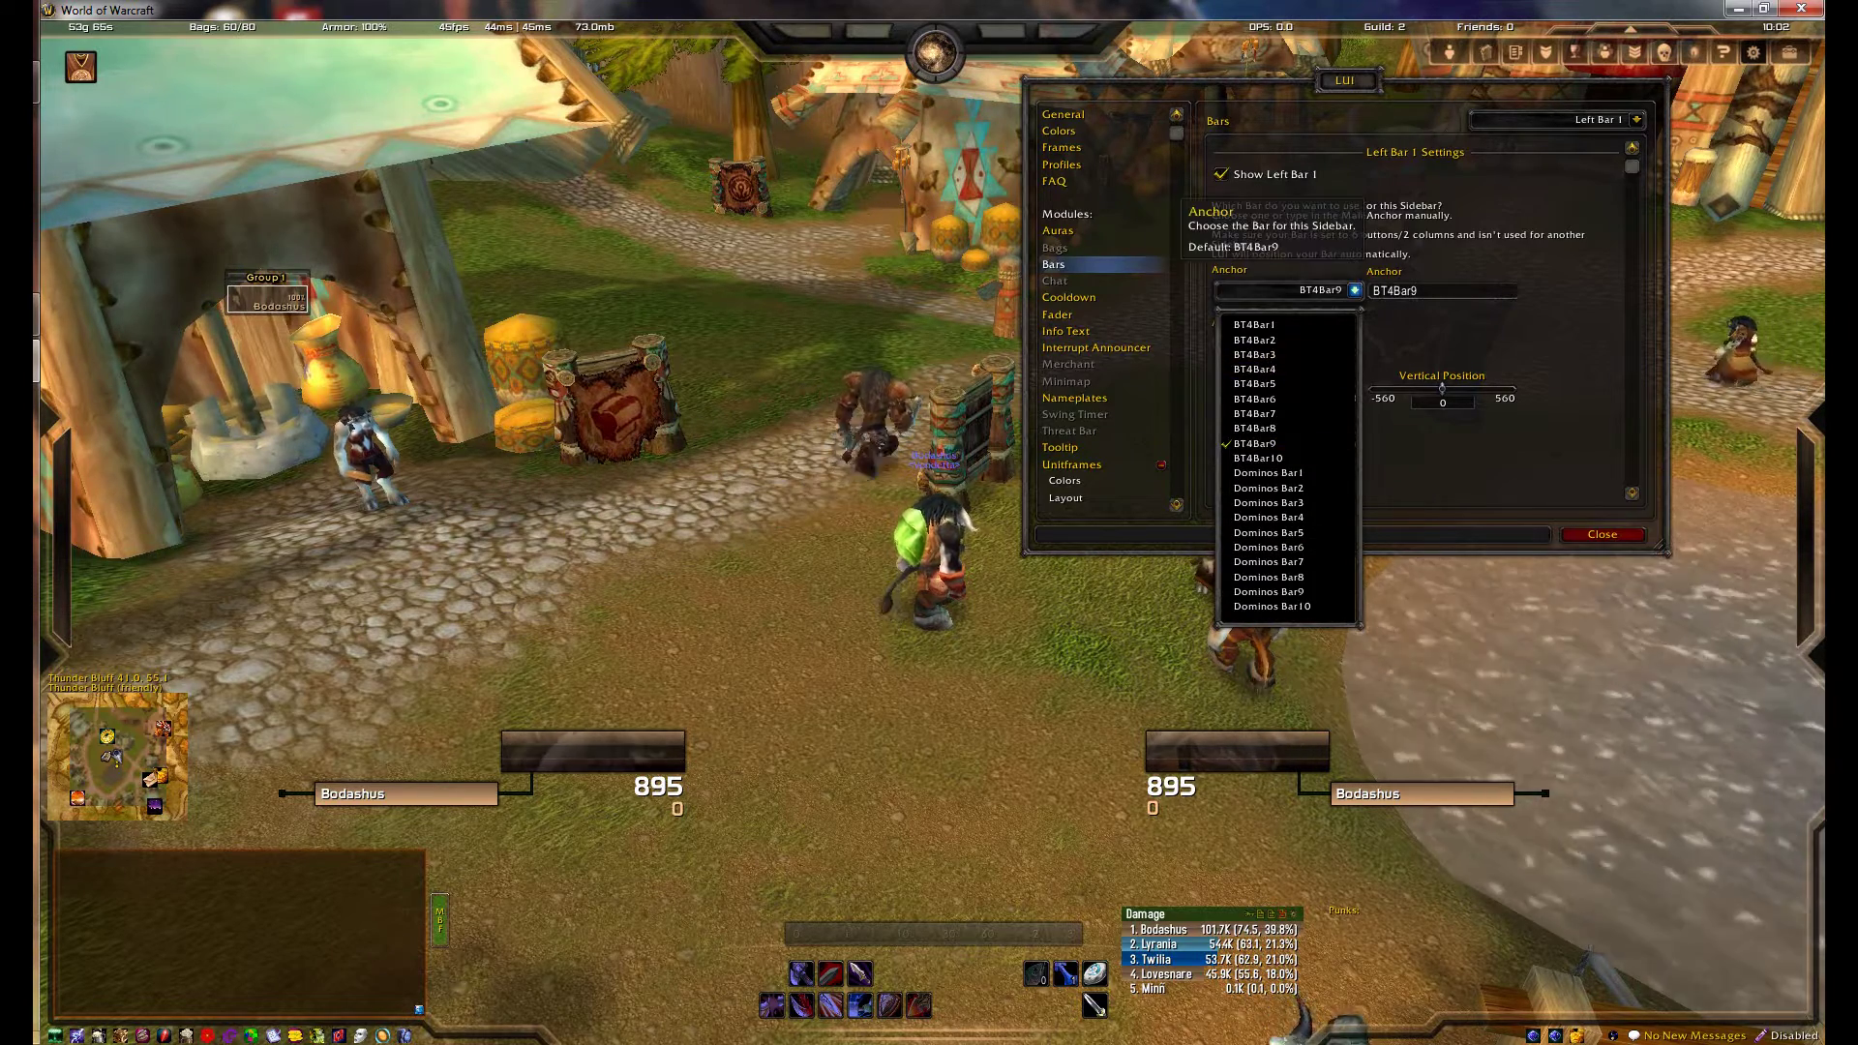
click(1355, 291)
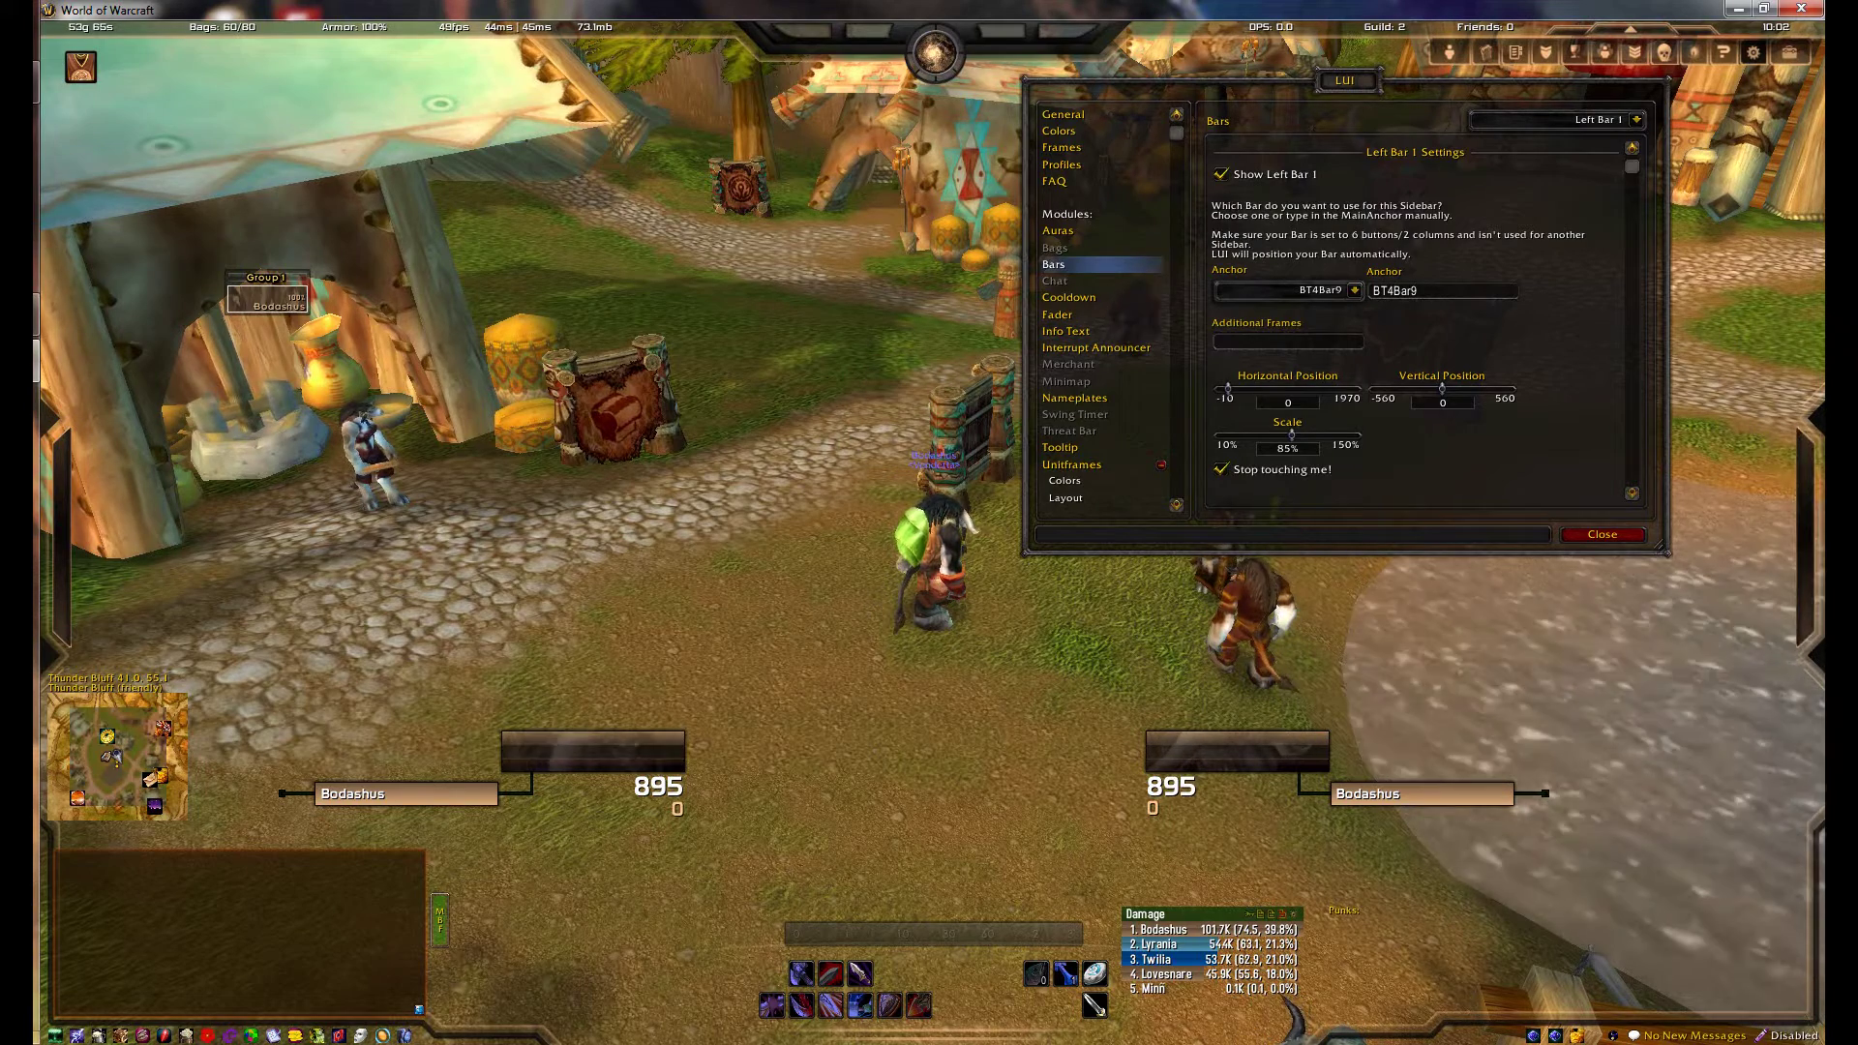
click(60, 538)
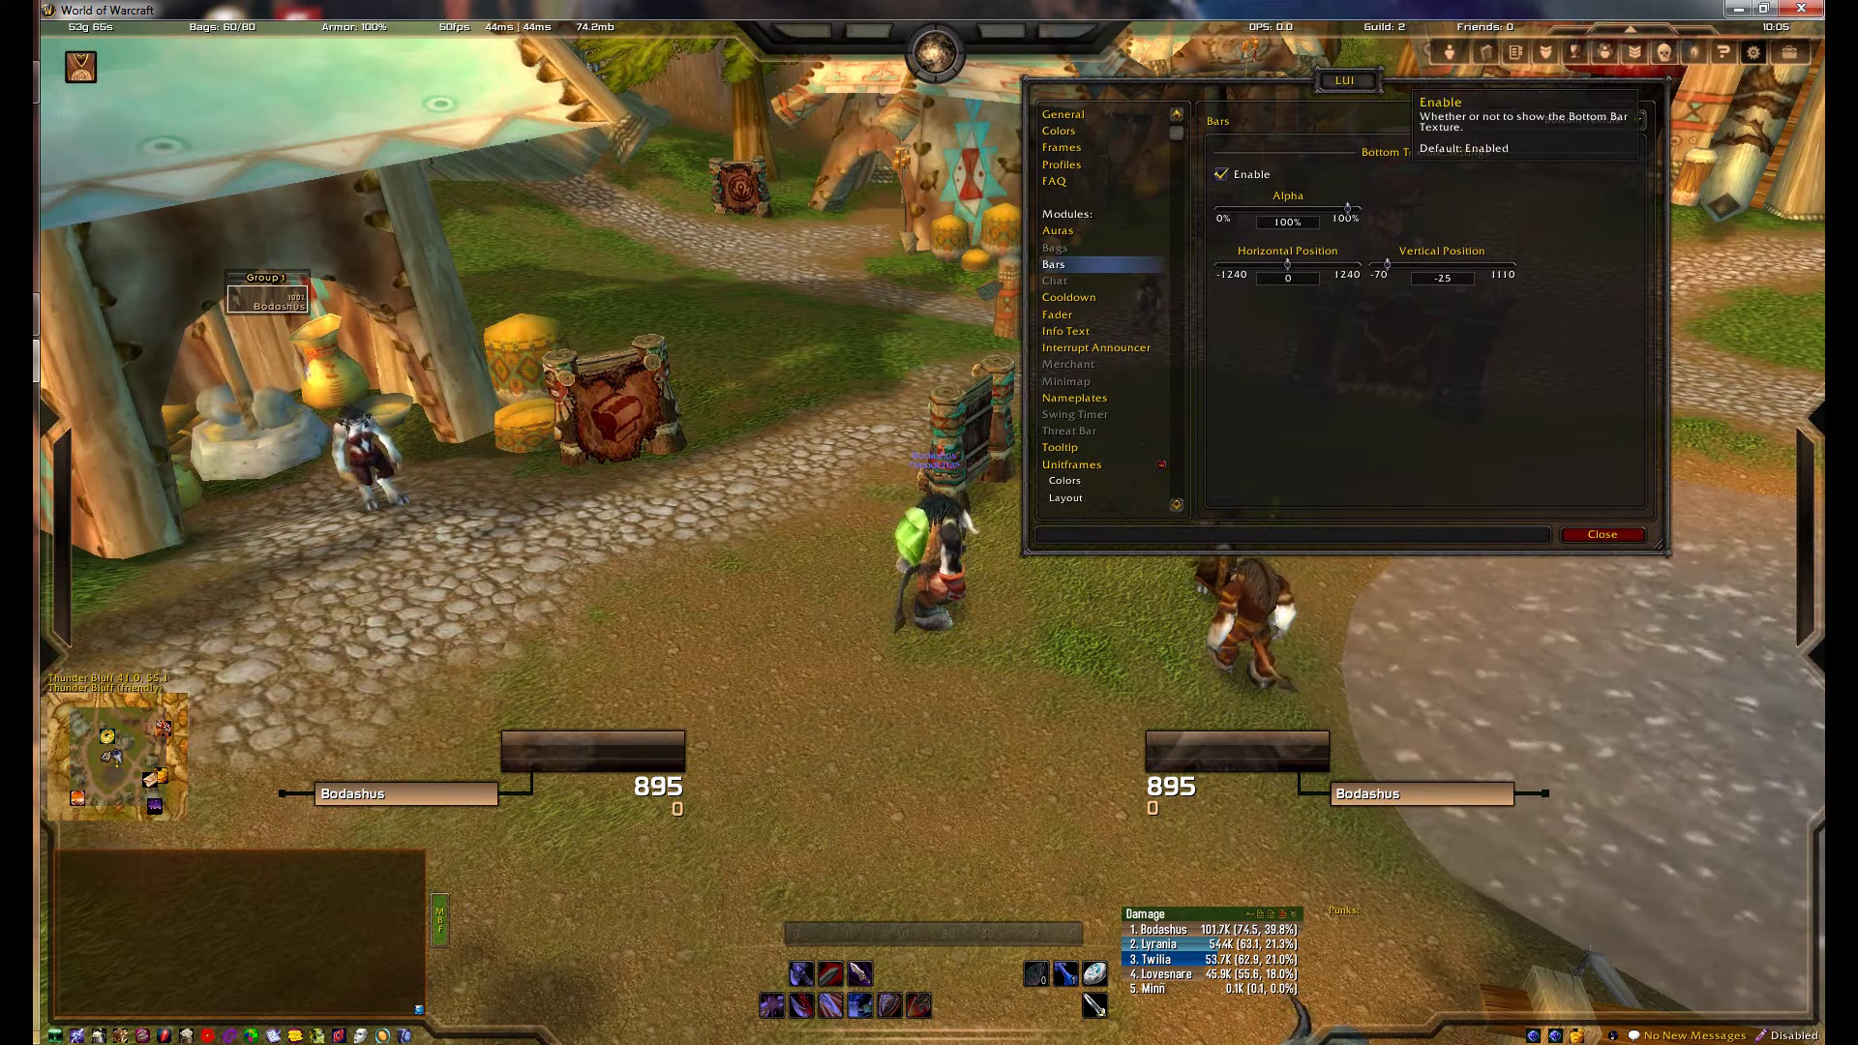
Step: Disable the bottom bar texture and raise the Top Texture vertical position to 110
click(1221, 174)
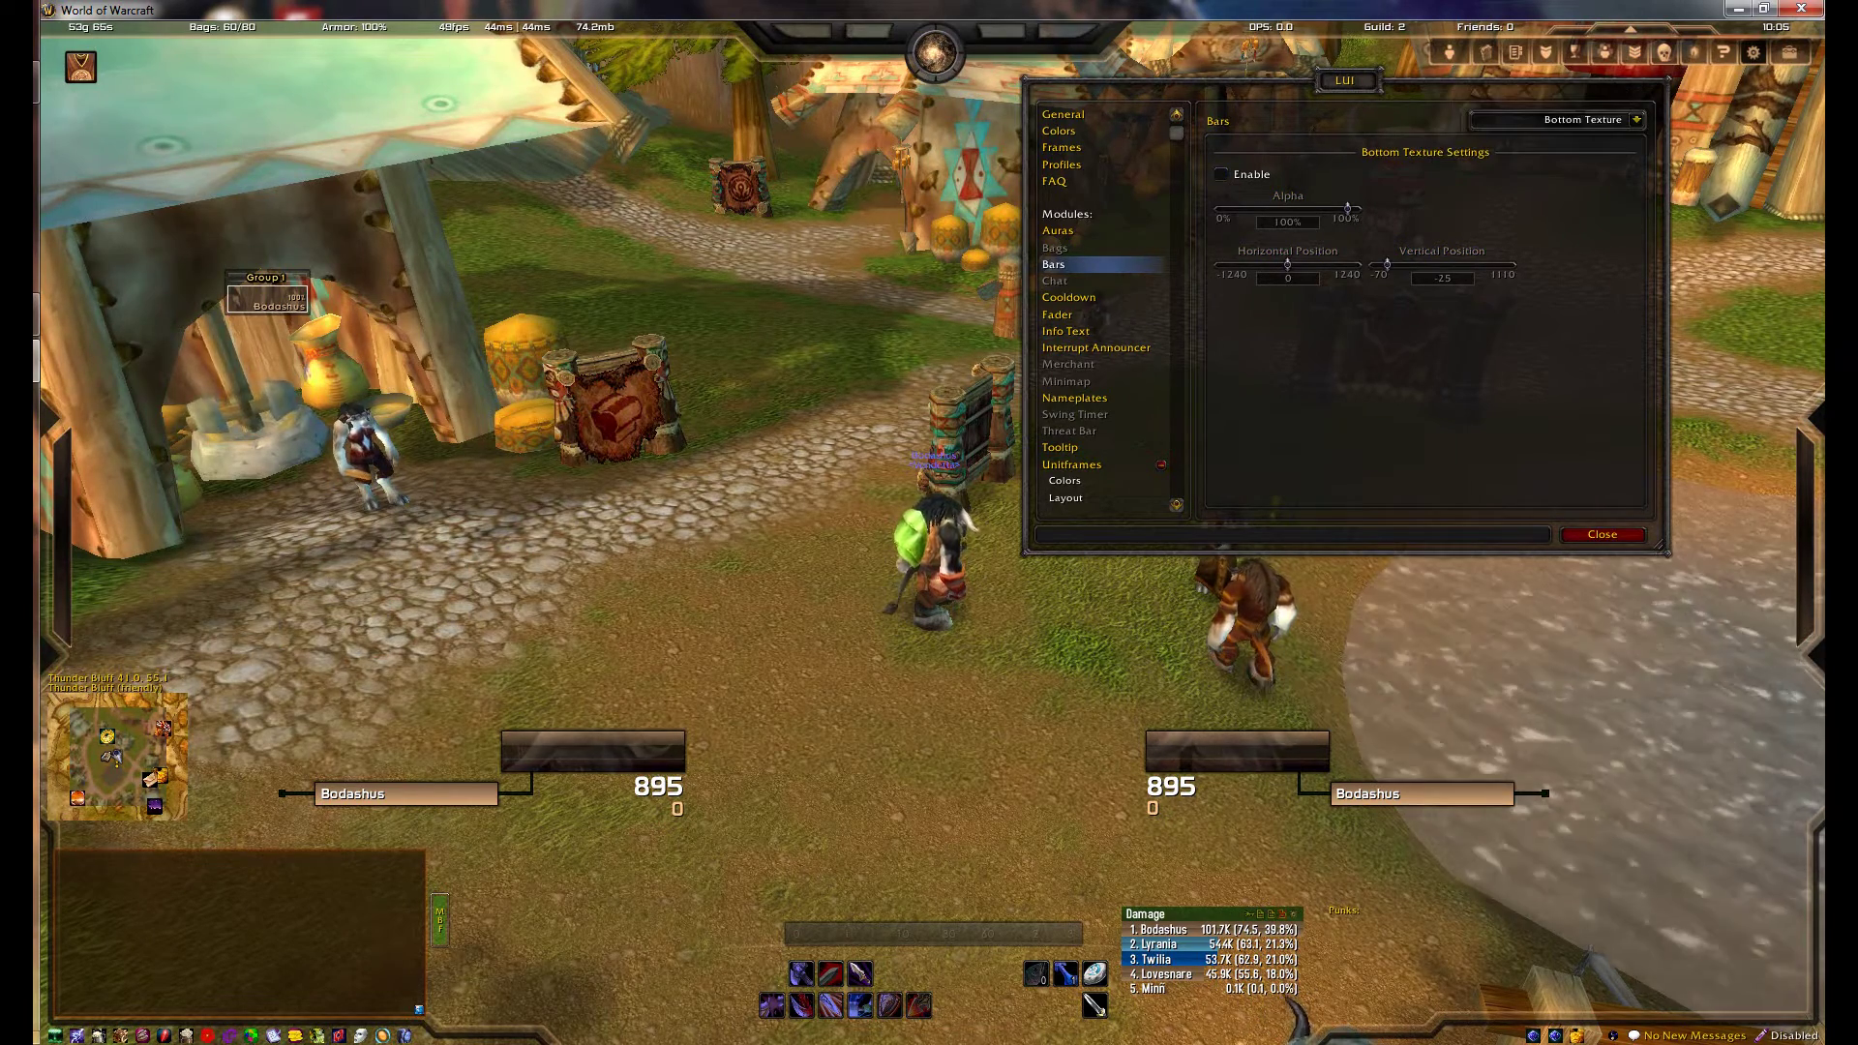
click(1636, 120)
click(1586, 160)
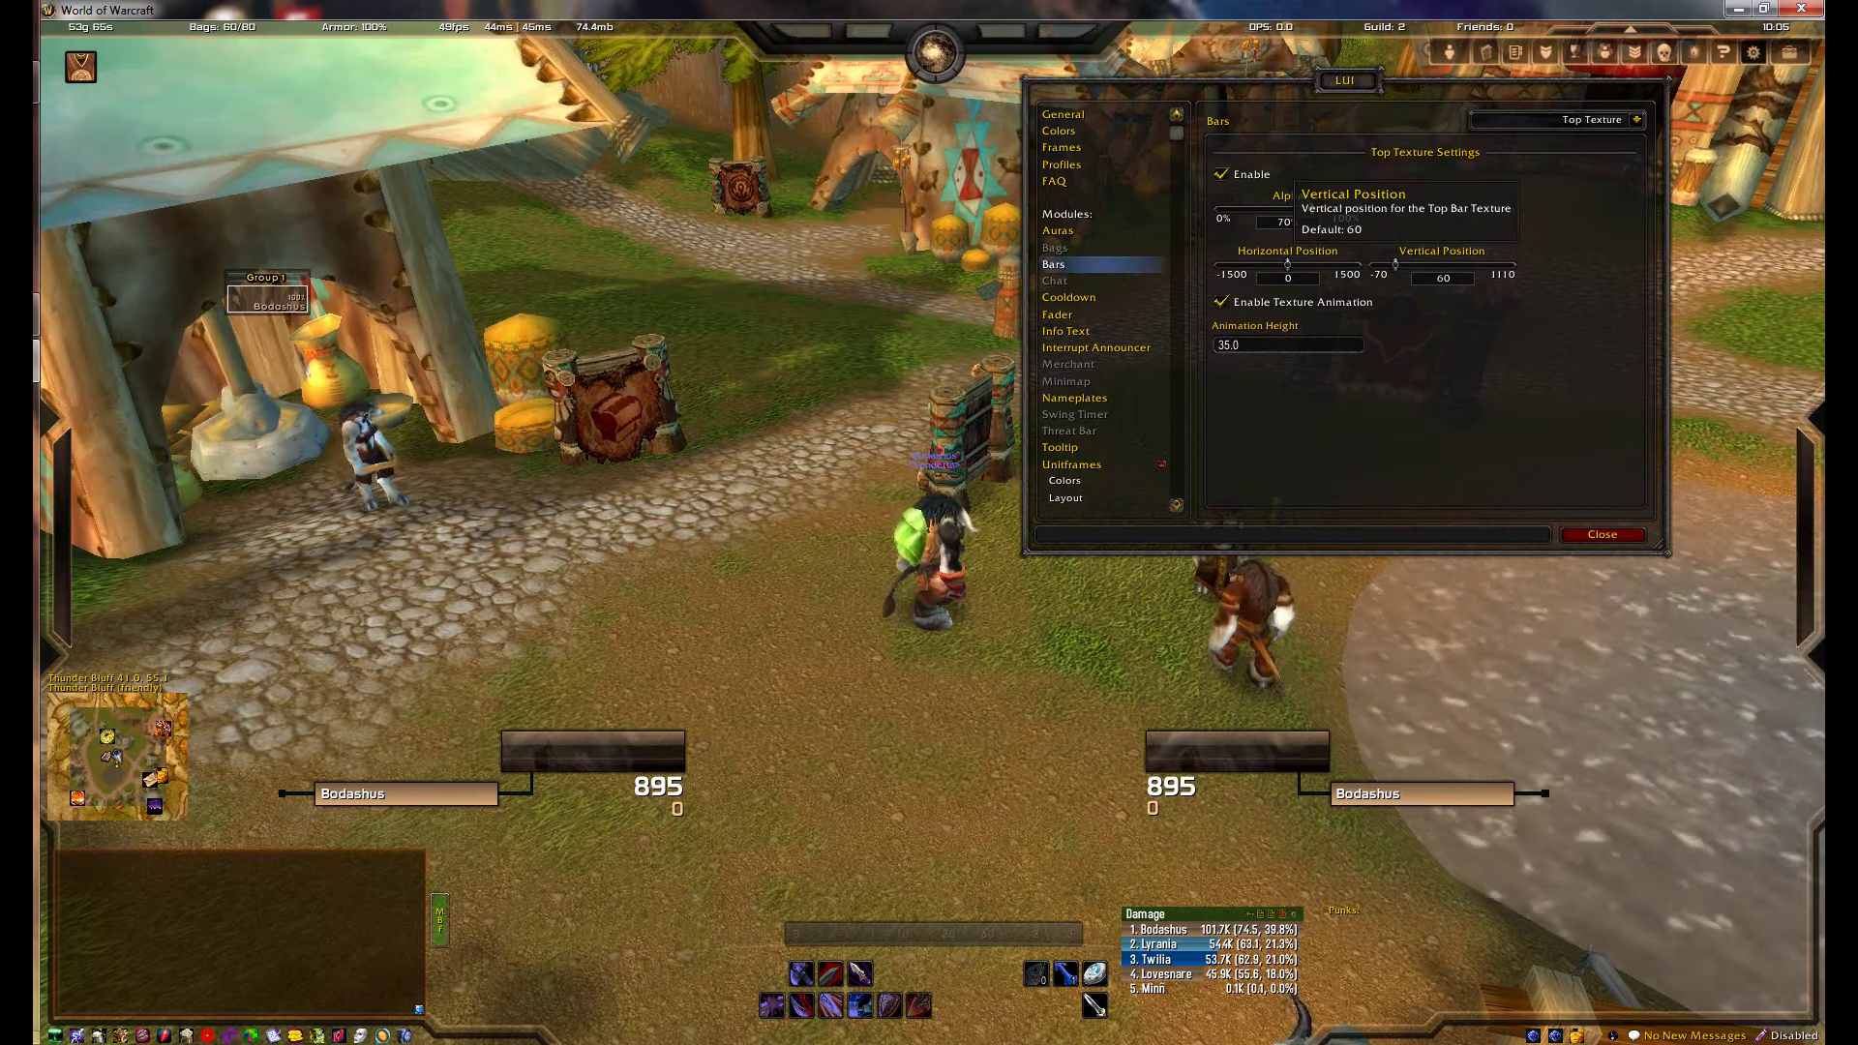
drag(1389, 264, 1400, 263)
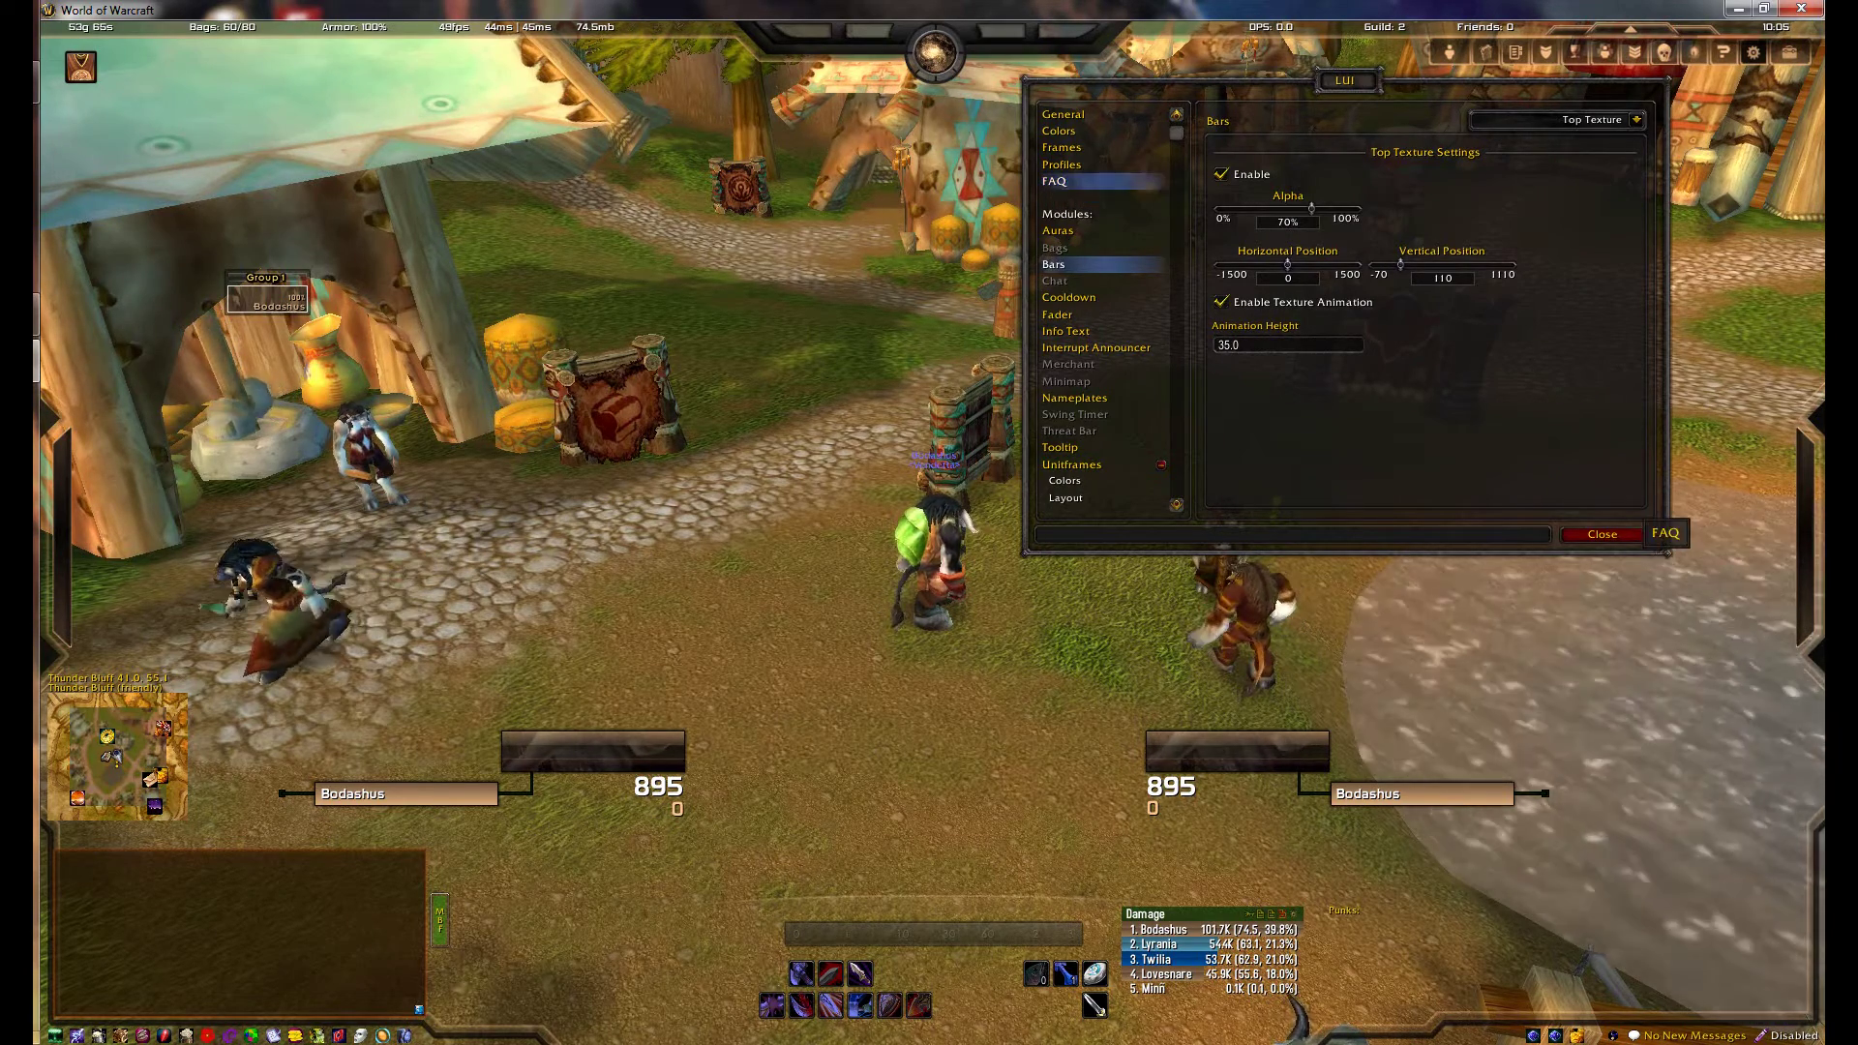
click(1062, 147)
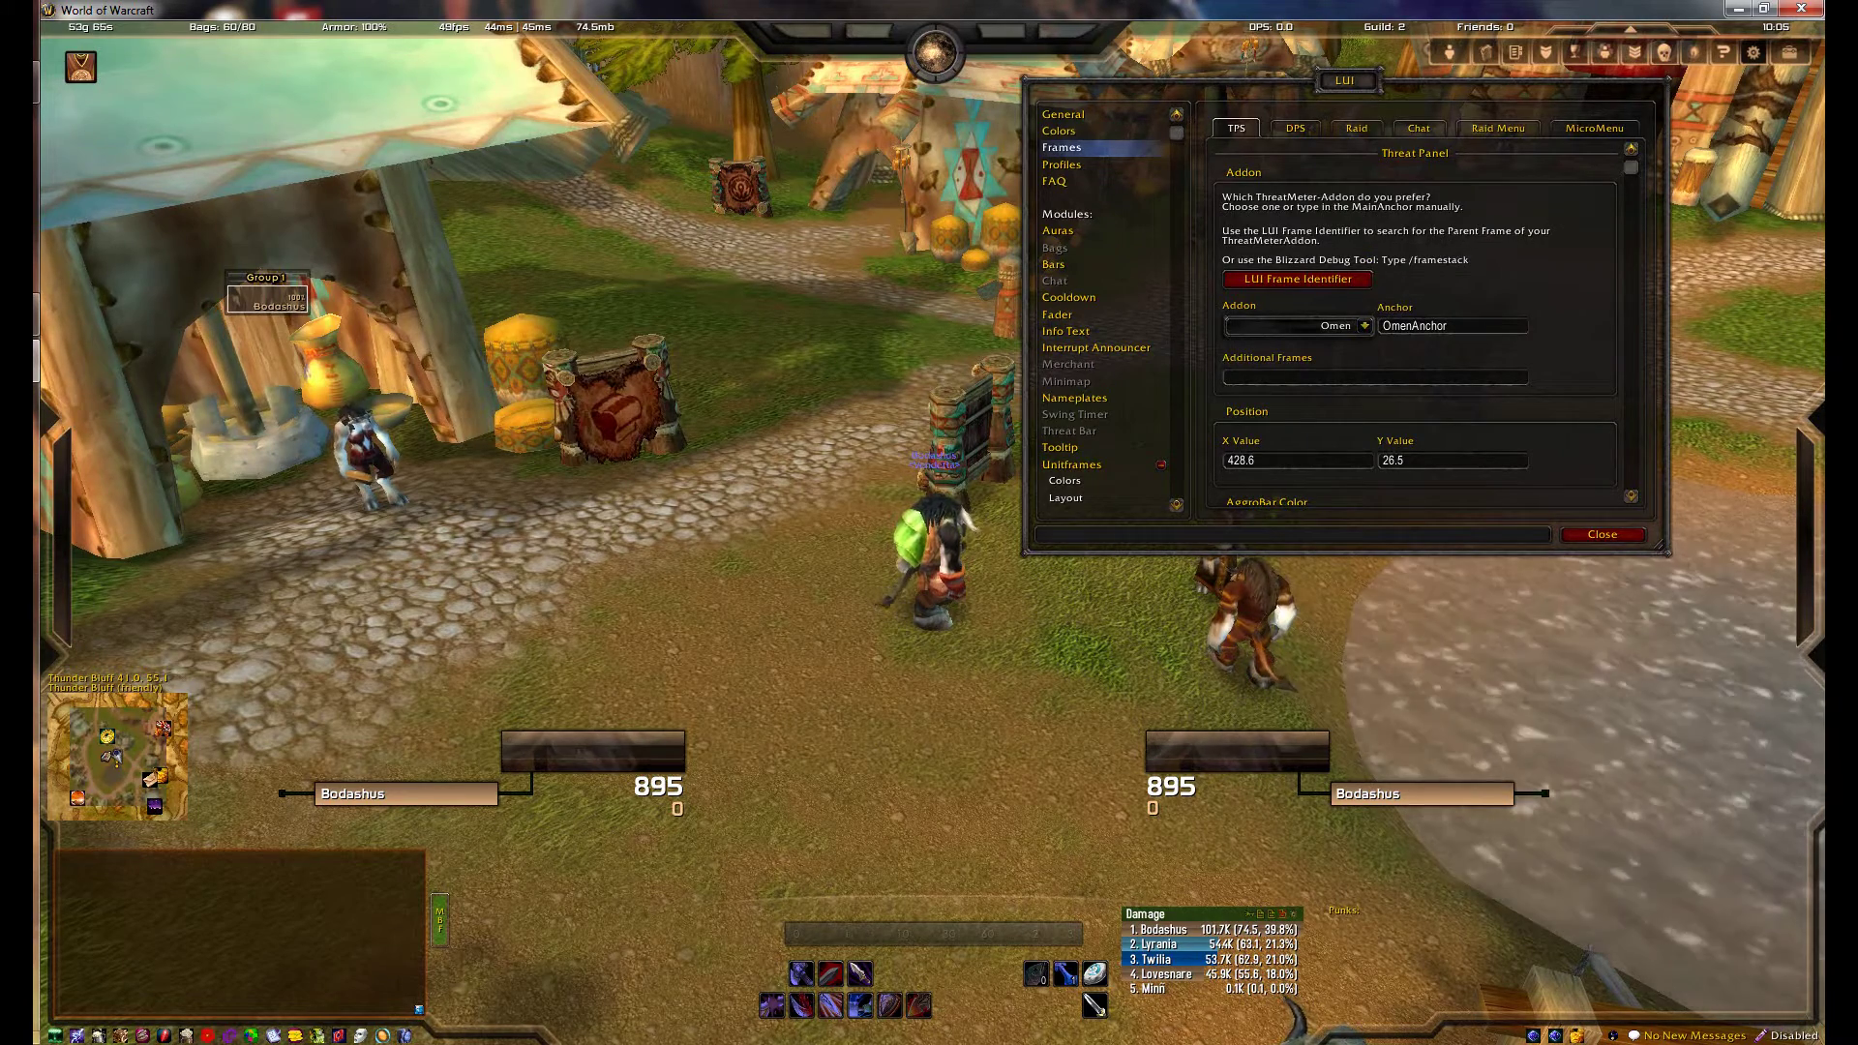
Step: Set Skada as the addon for LUI's DPS panel
scroll(1414, 326, down, 3)
scroll(1414, 326, up, 3)
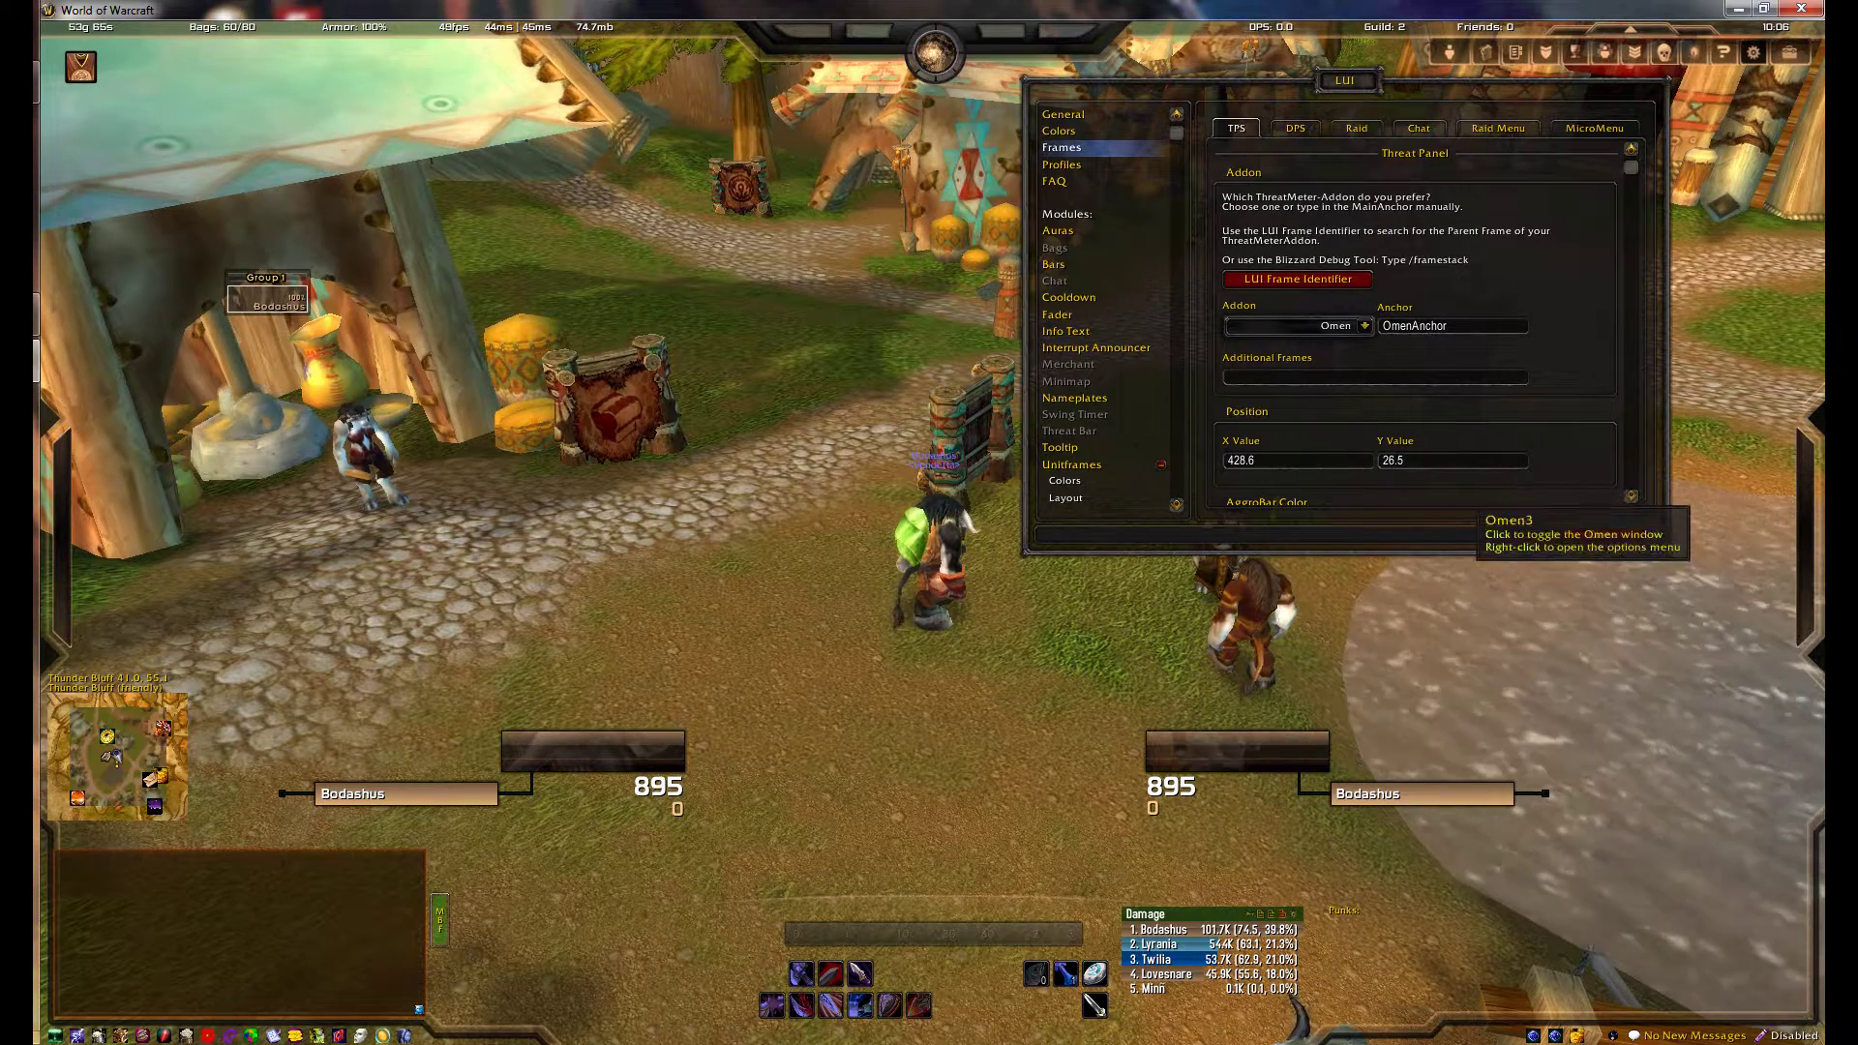
click(1295, 128)
click(1364, 326)
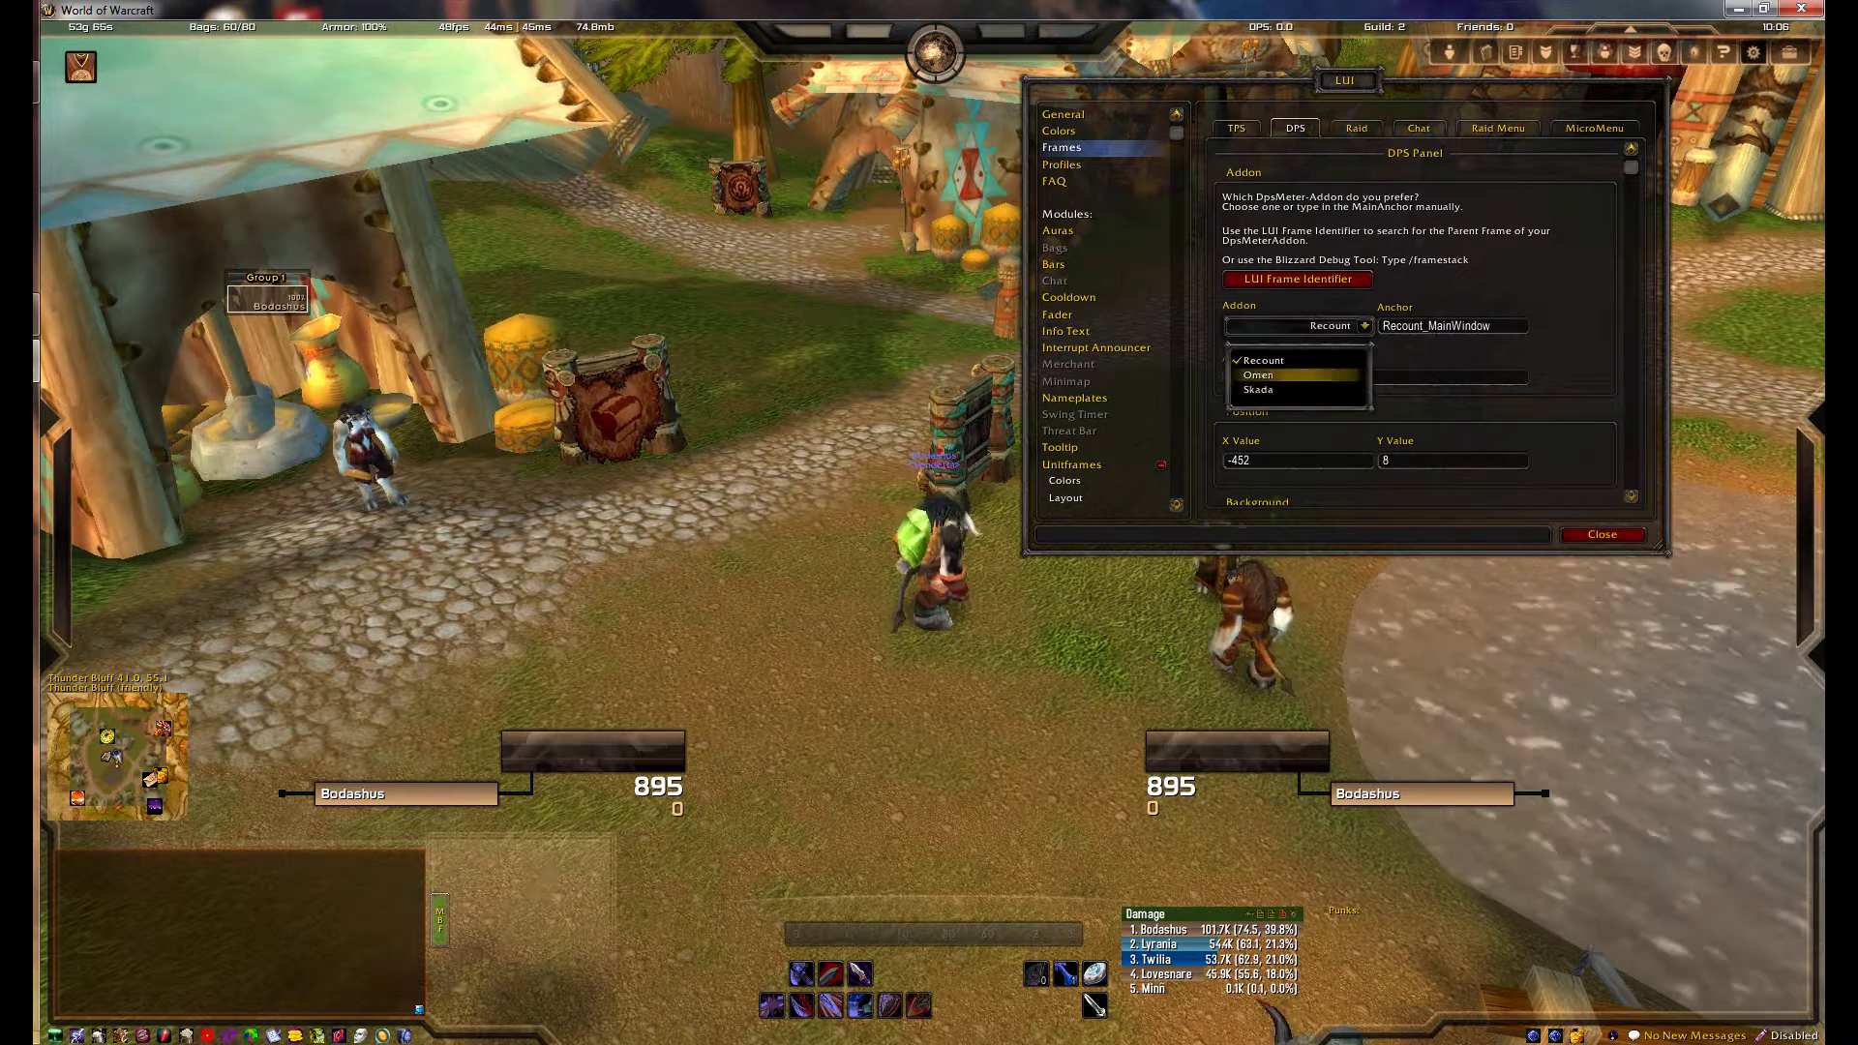
click(1287, 389)
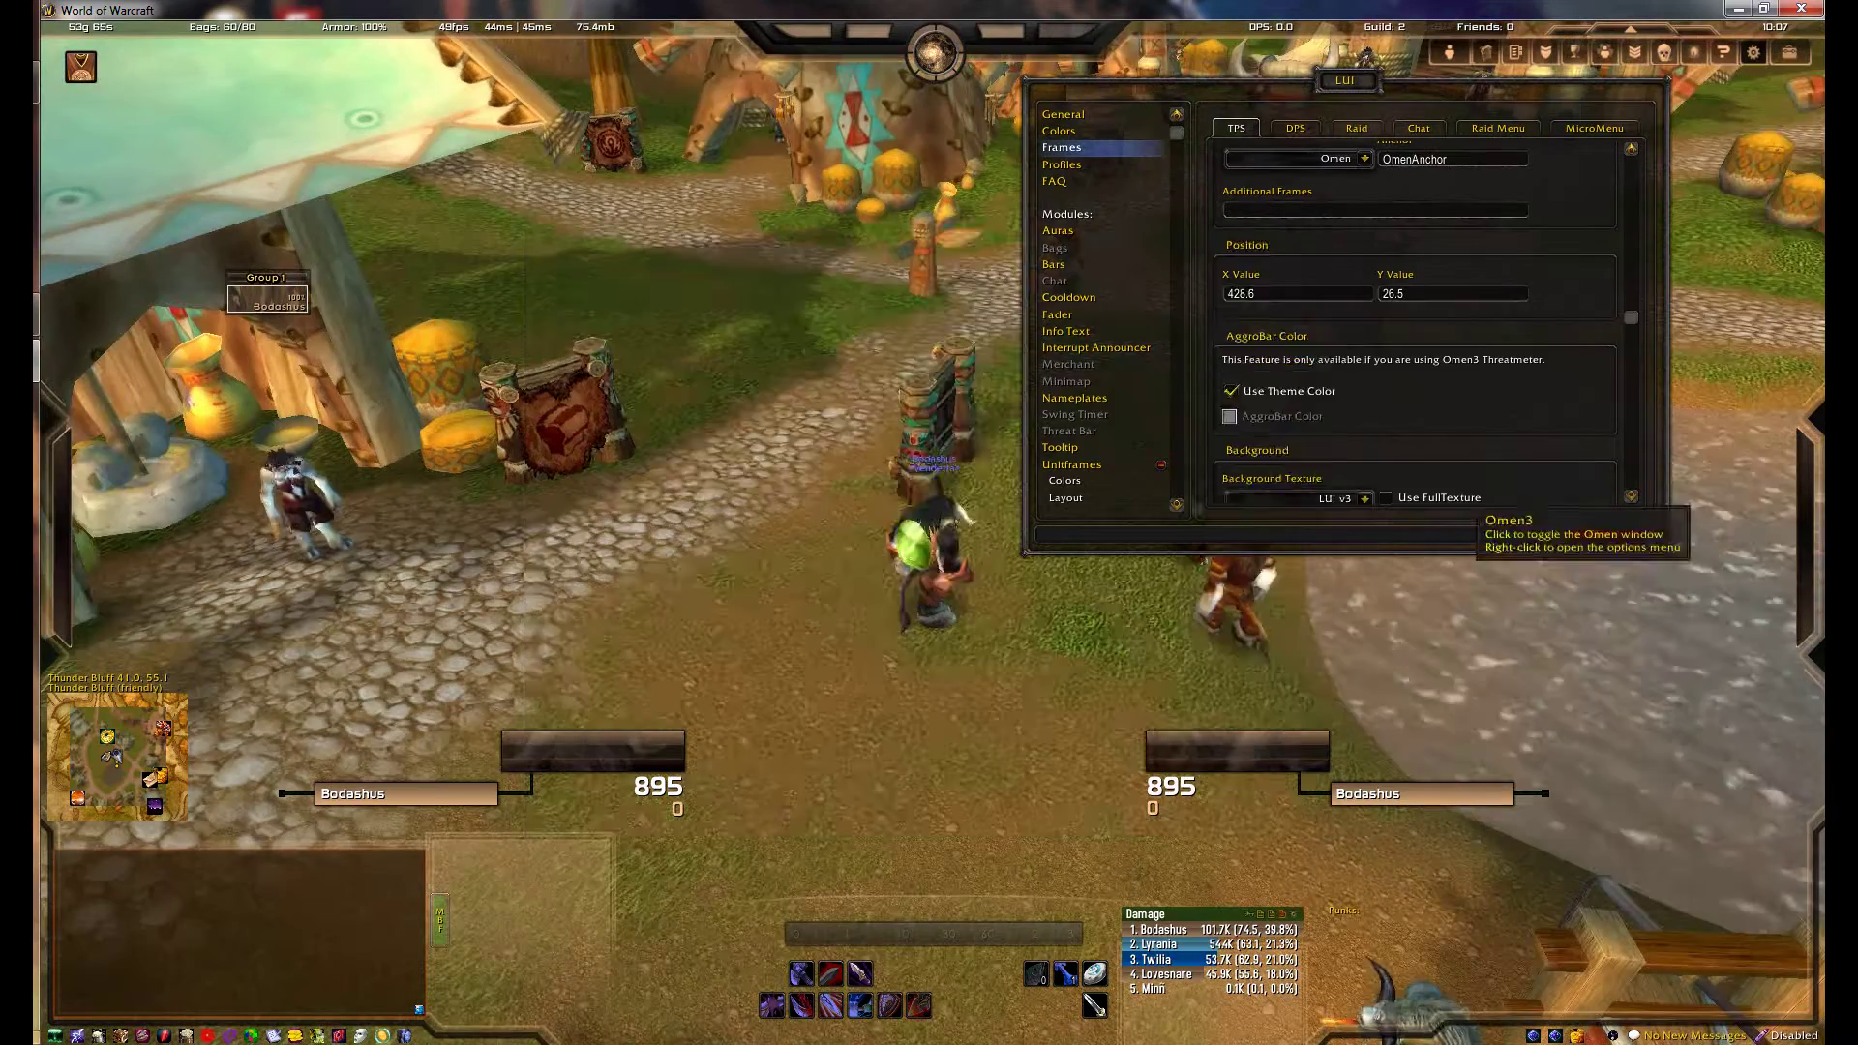
Step: Move the Omen threat window toward the bottom centre, lock it, and enable test mode
right_click(208, 1035)
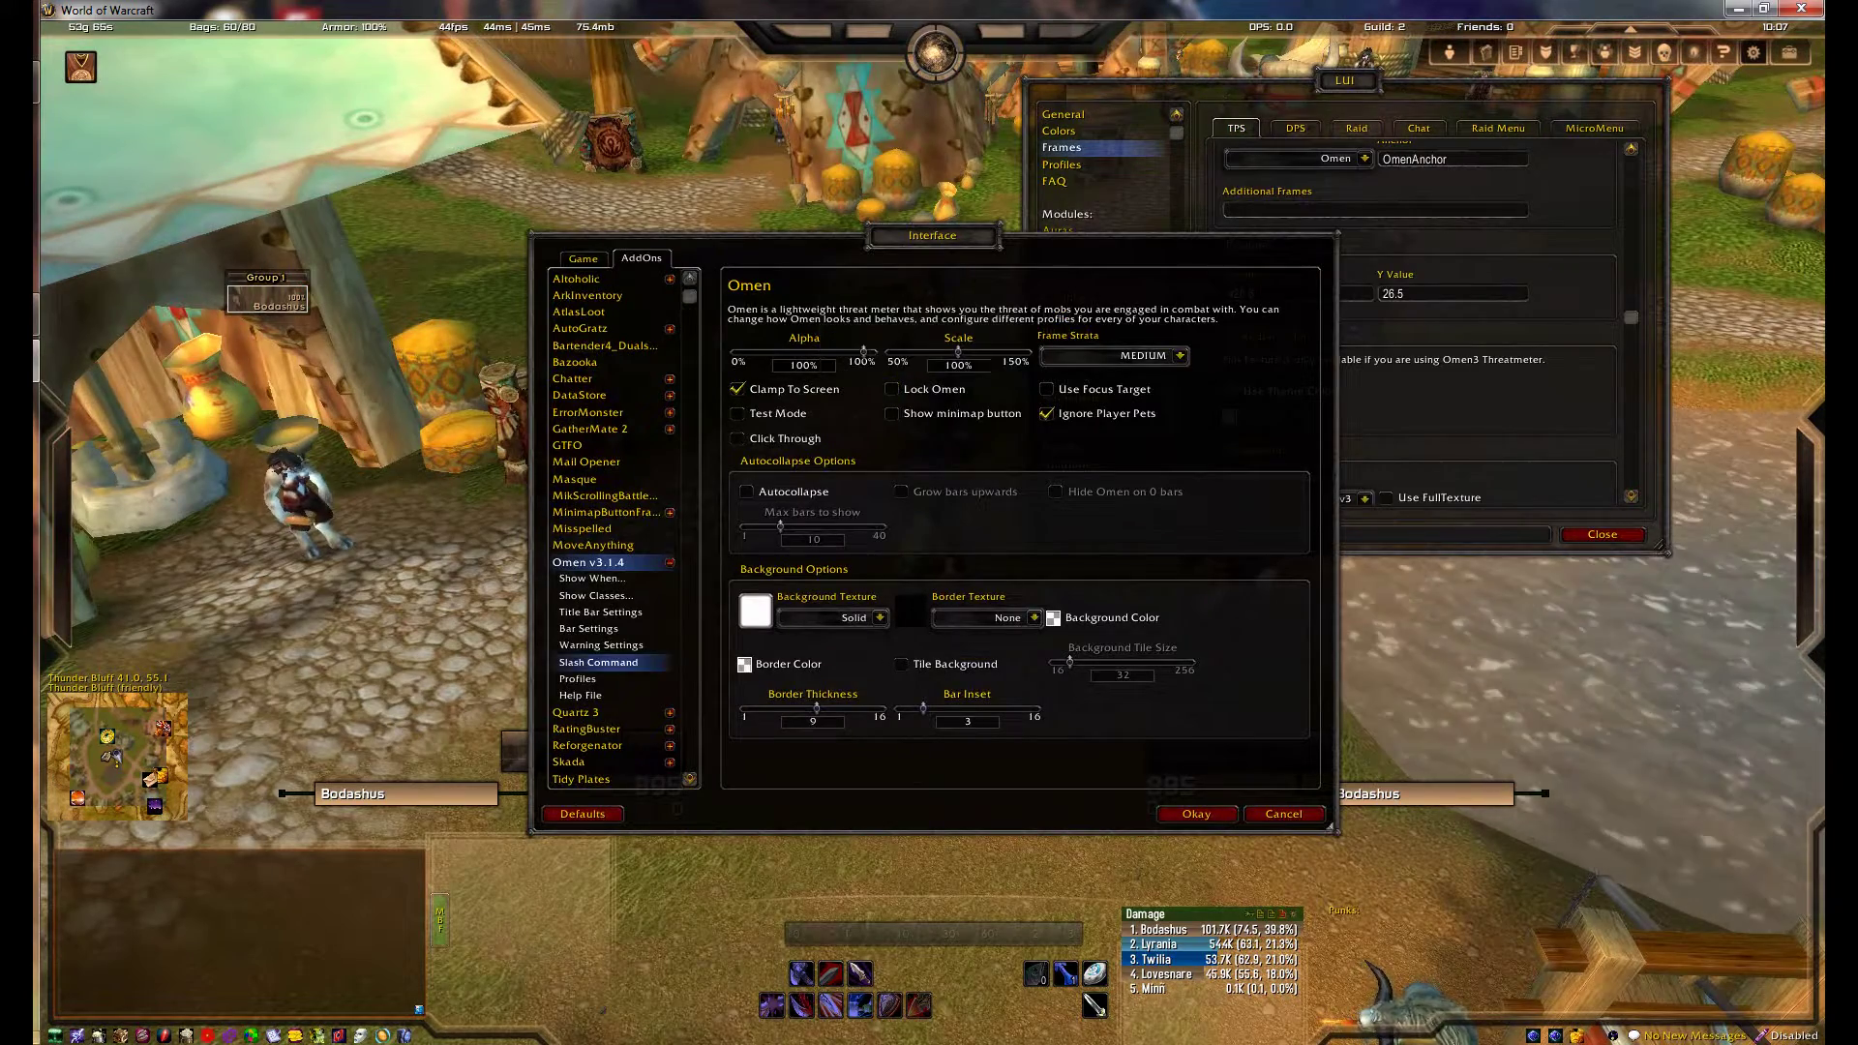
drag(523, 848, 662, 921)
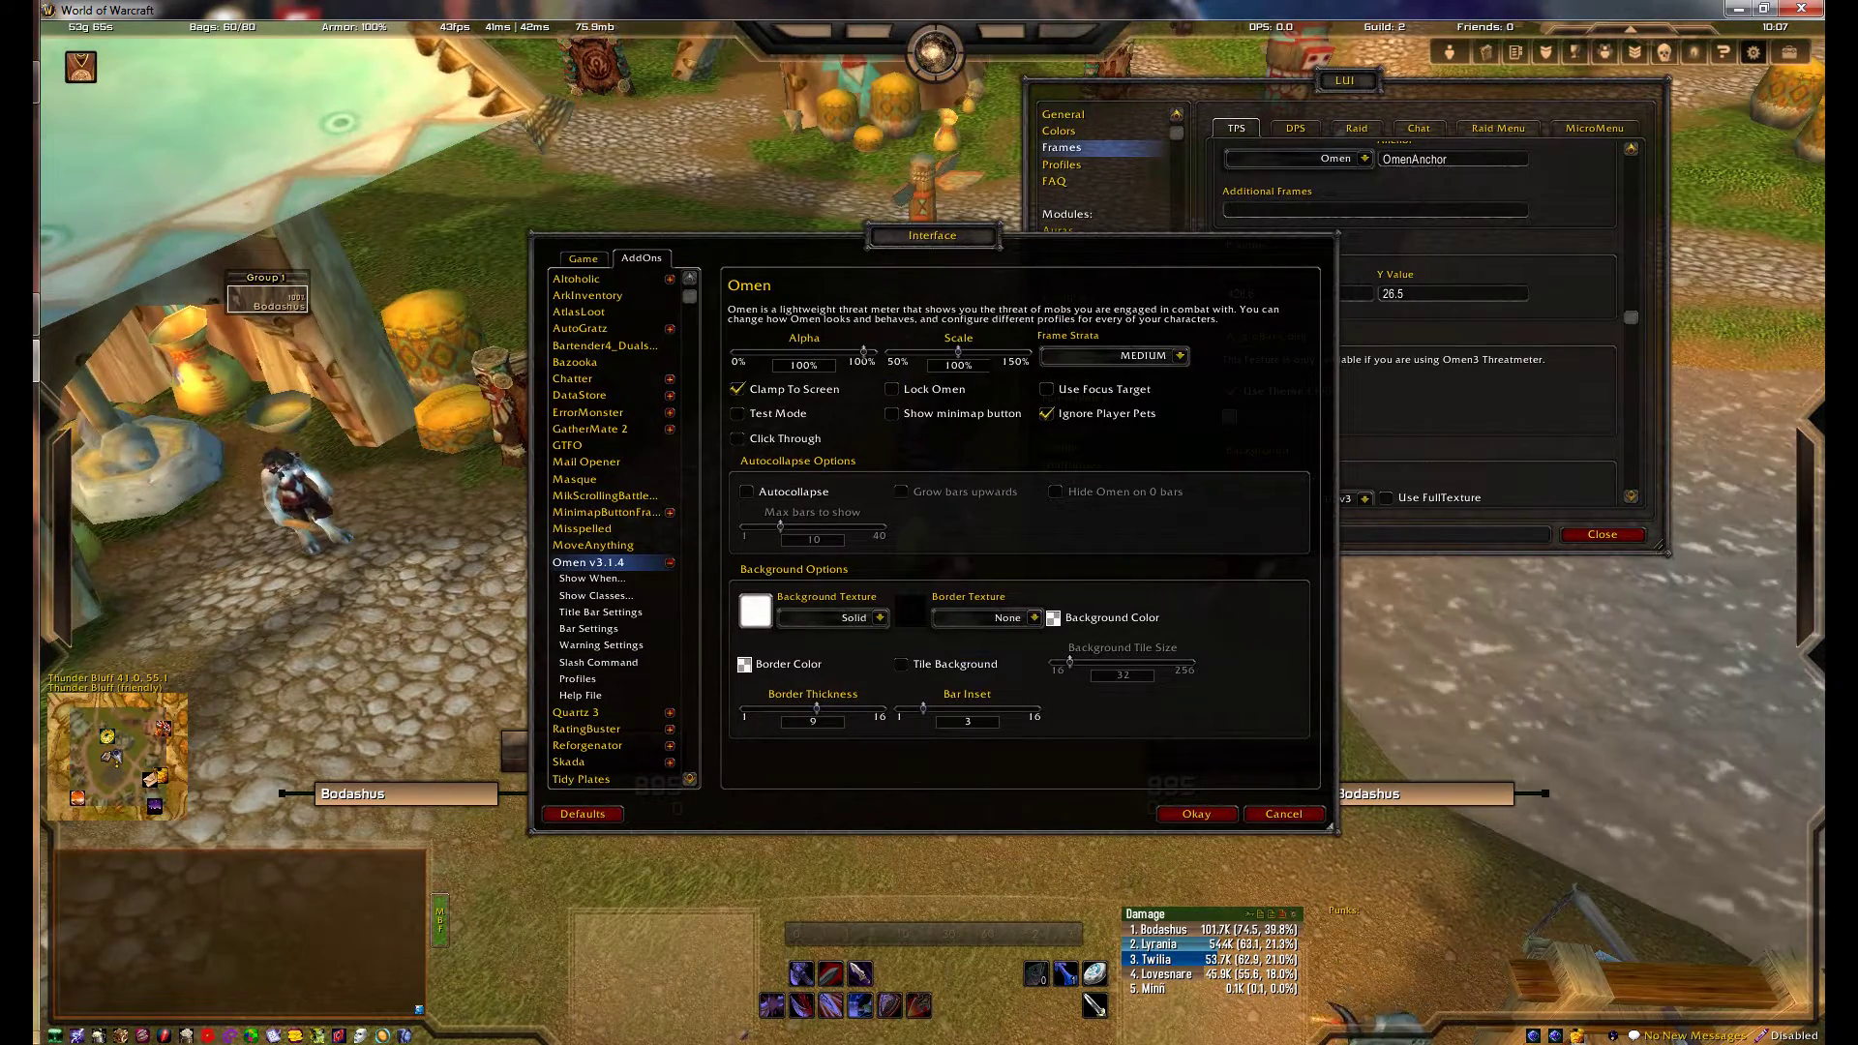
click(892, 389)
click(738, 414)
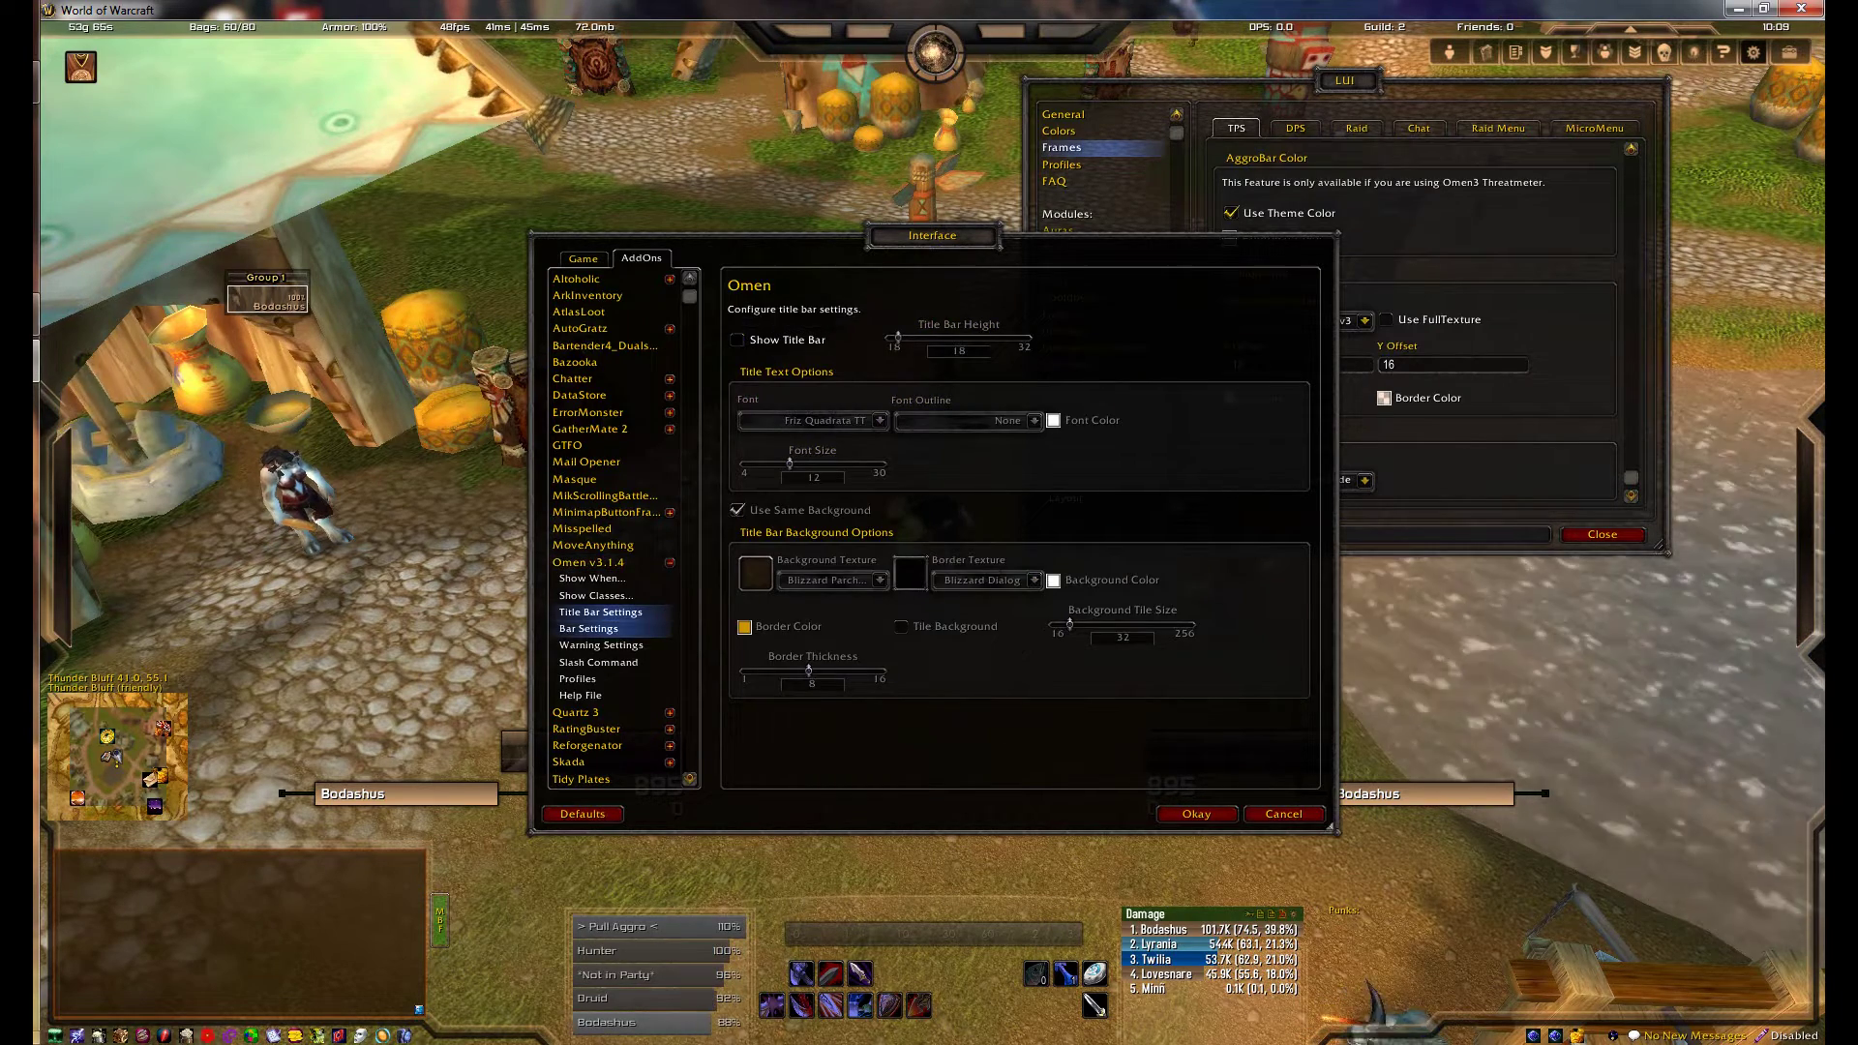
Step: Shrink Omen's bar height to 11, pick a bar colour, and apply background Y offset 34
click(588, 628)
drag(1100, 338, 1068, 338)
click(1044, 522)
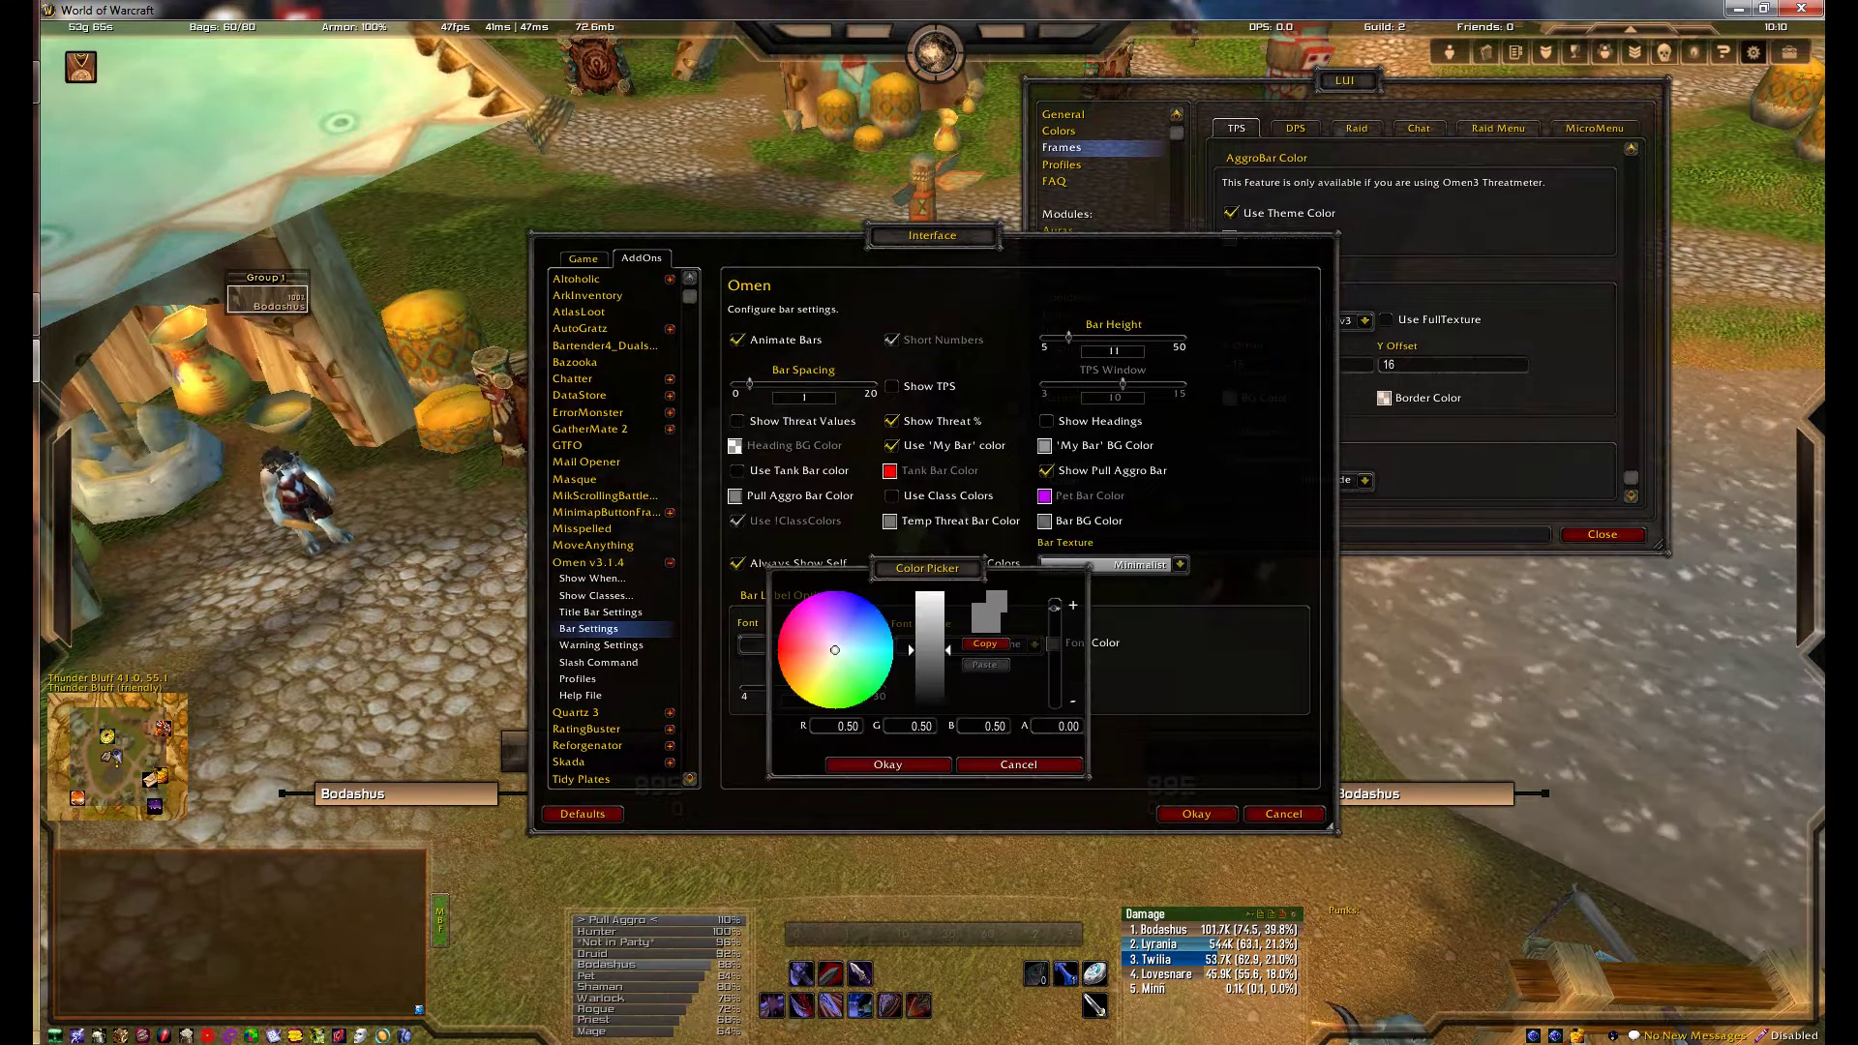
click(887, 765)
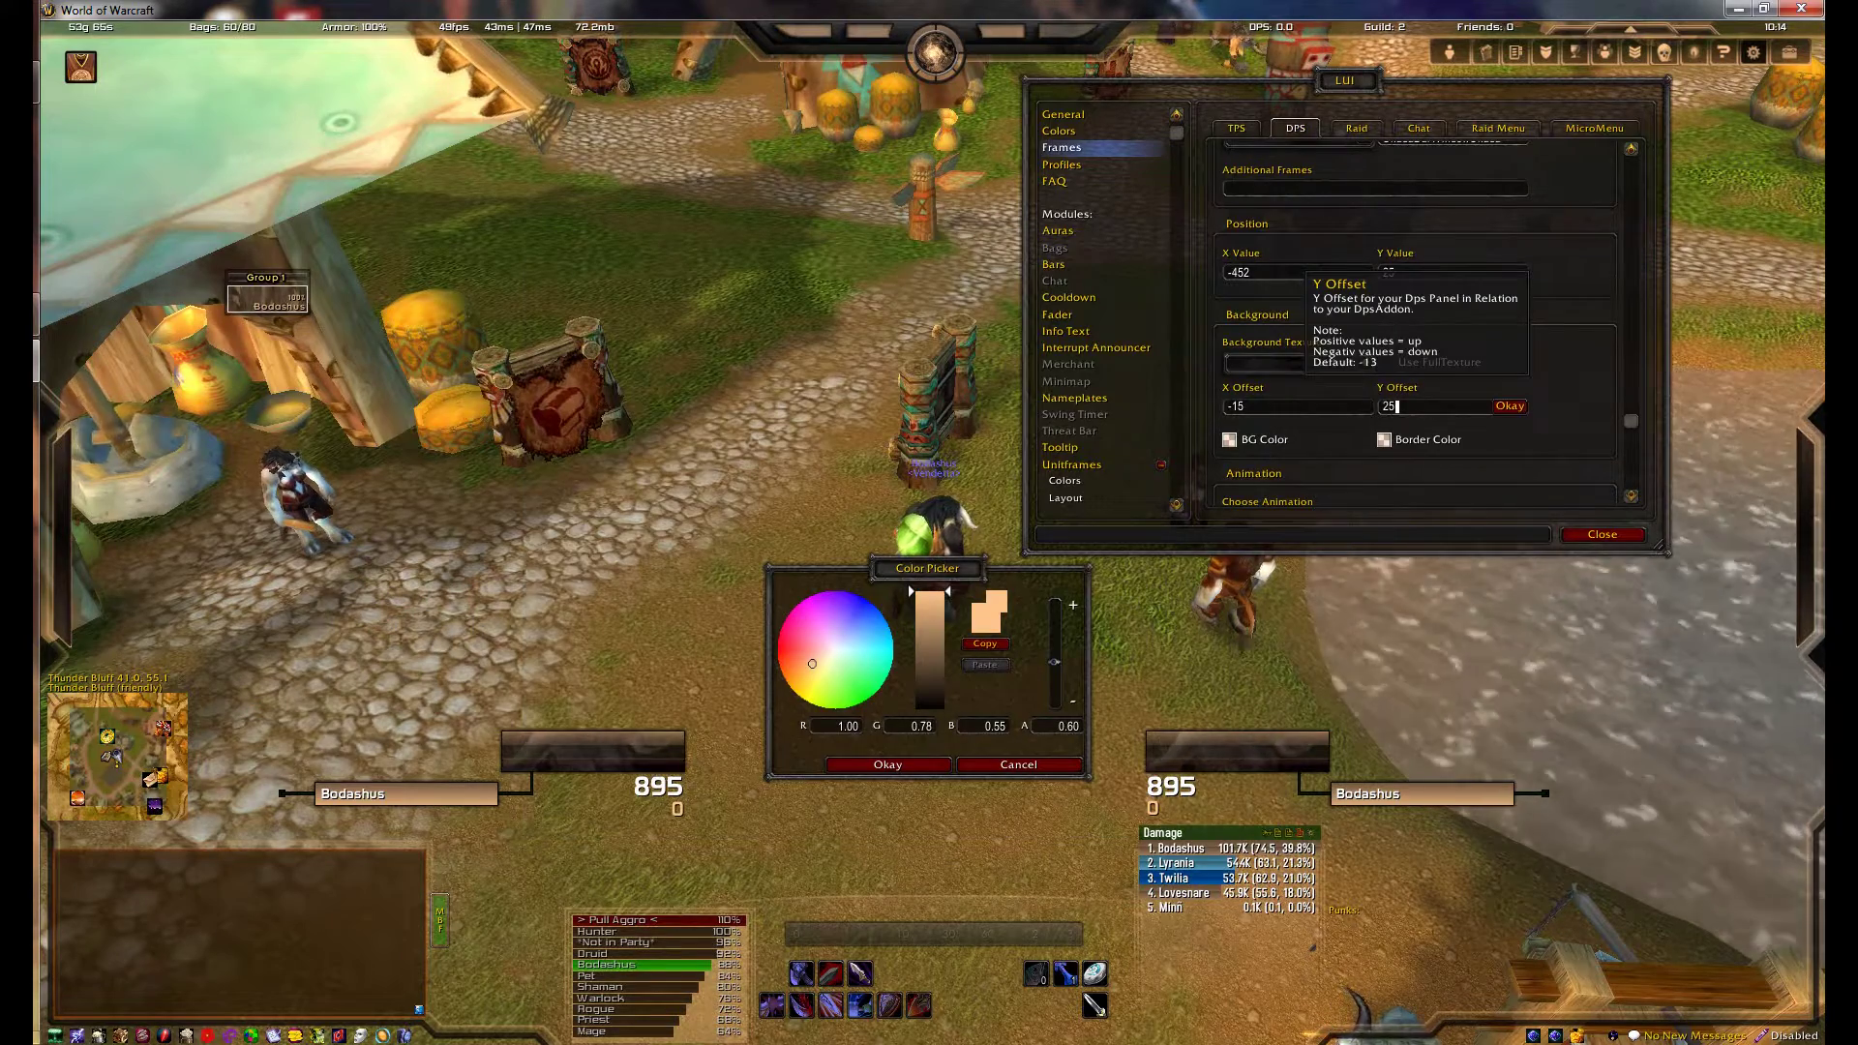
key(Return)
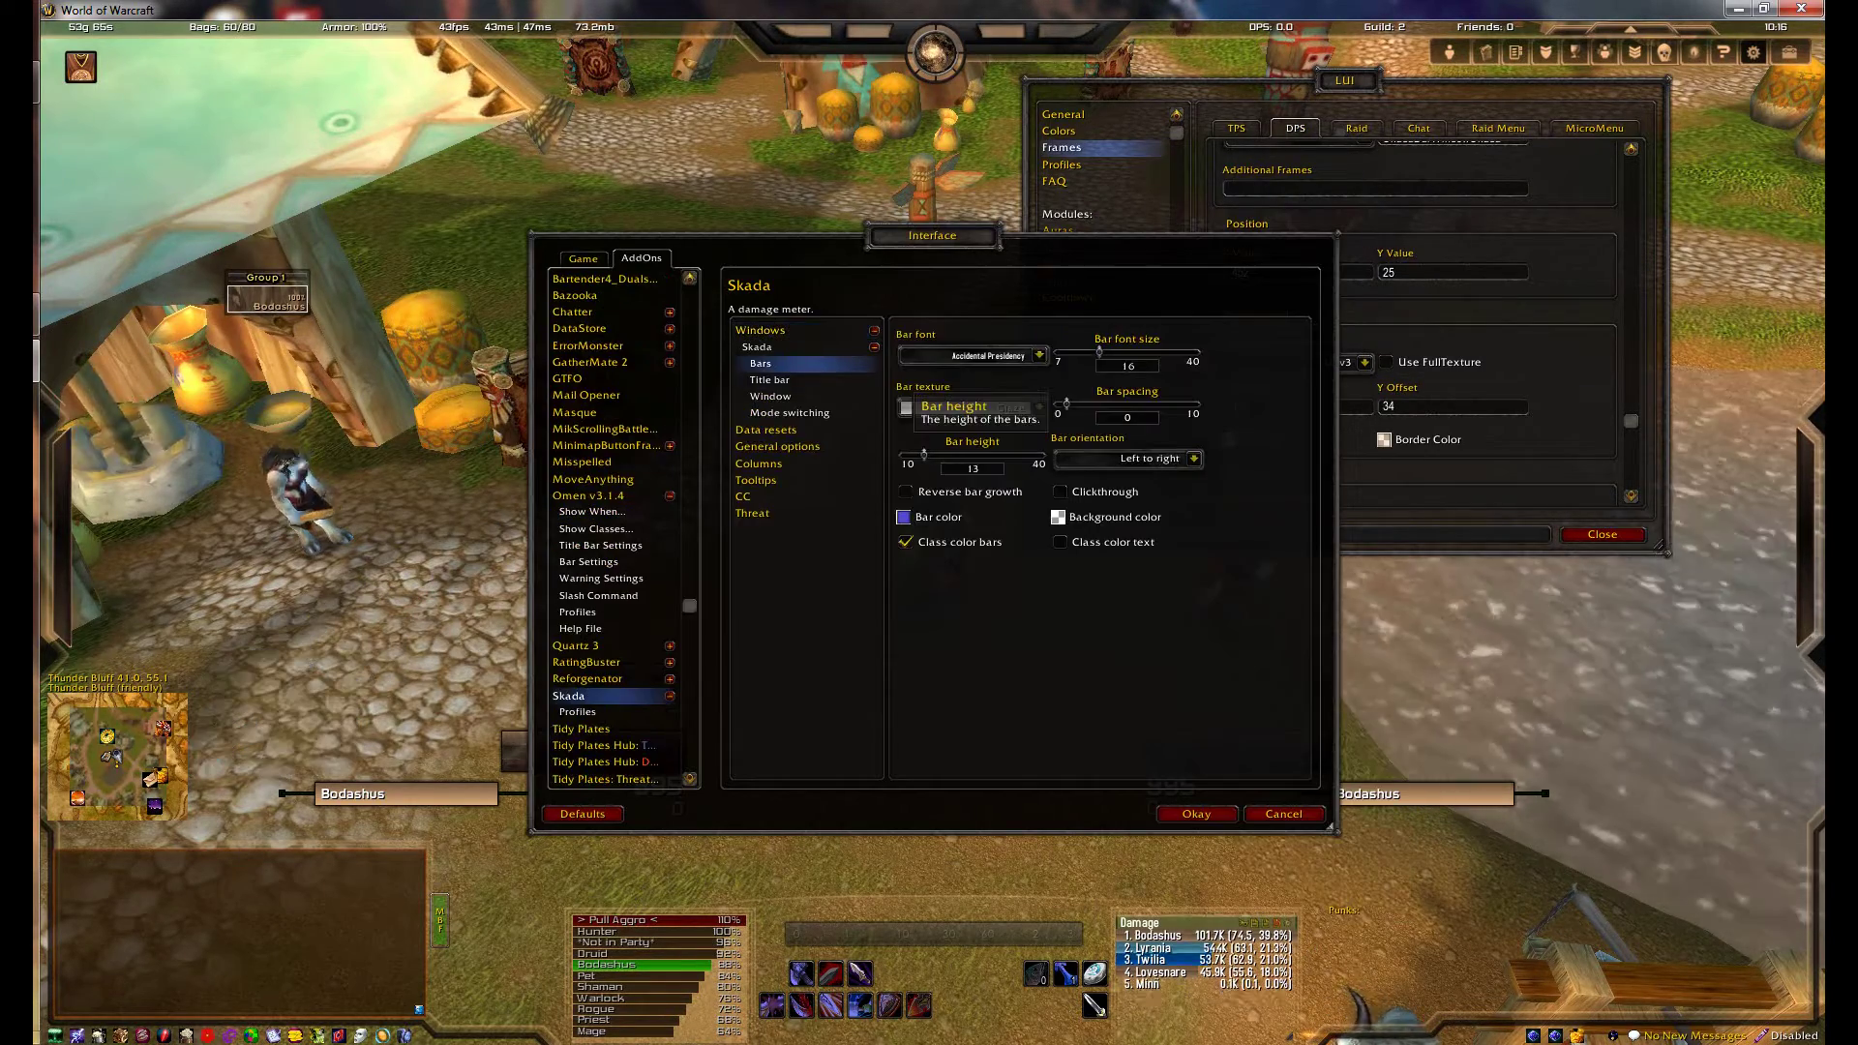
Step: Give Skada's window a Solid tan background and set Omen's bar font to Accidental Presidency
click(769, 379)
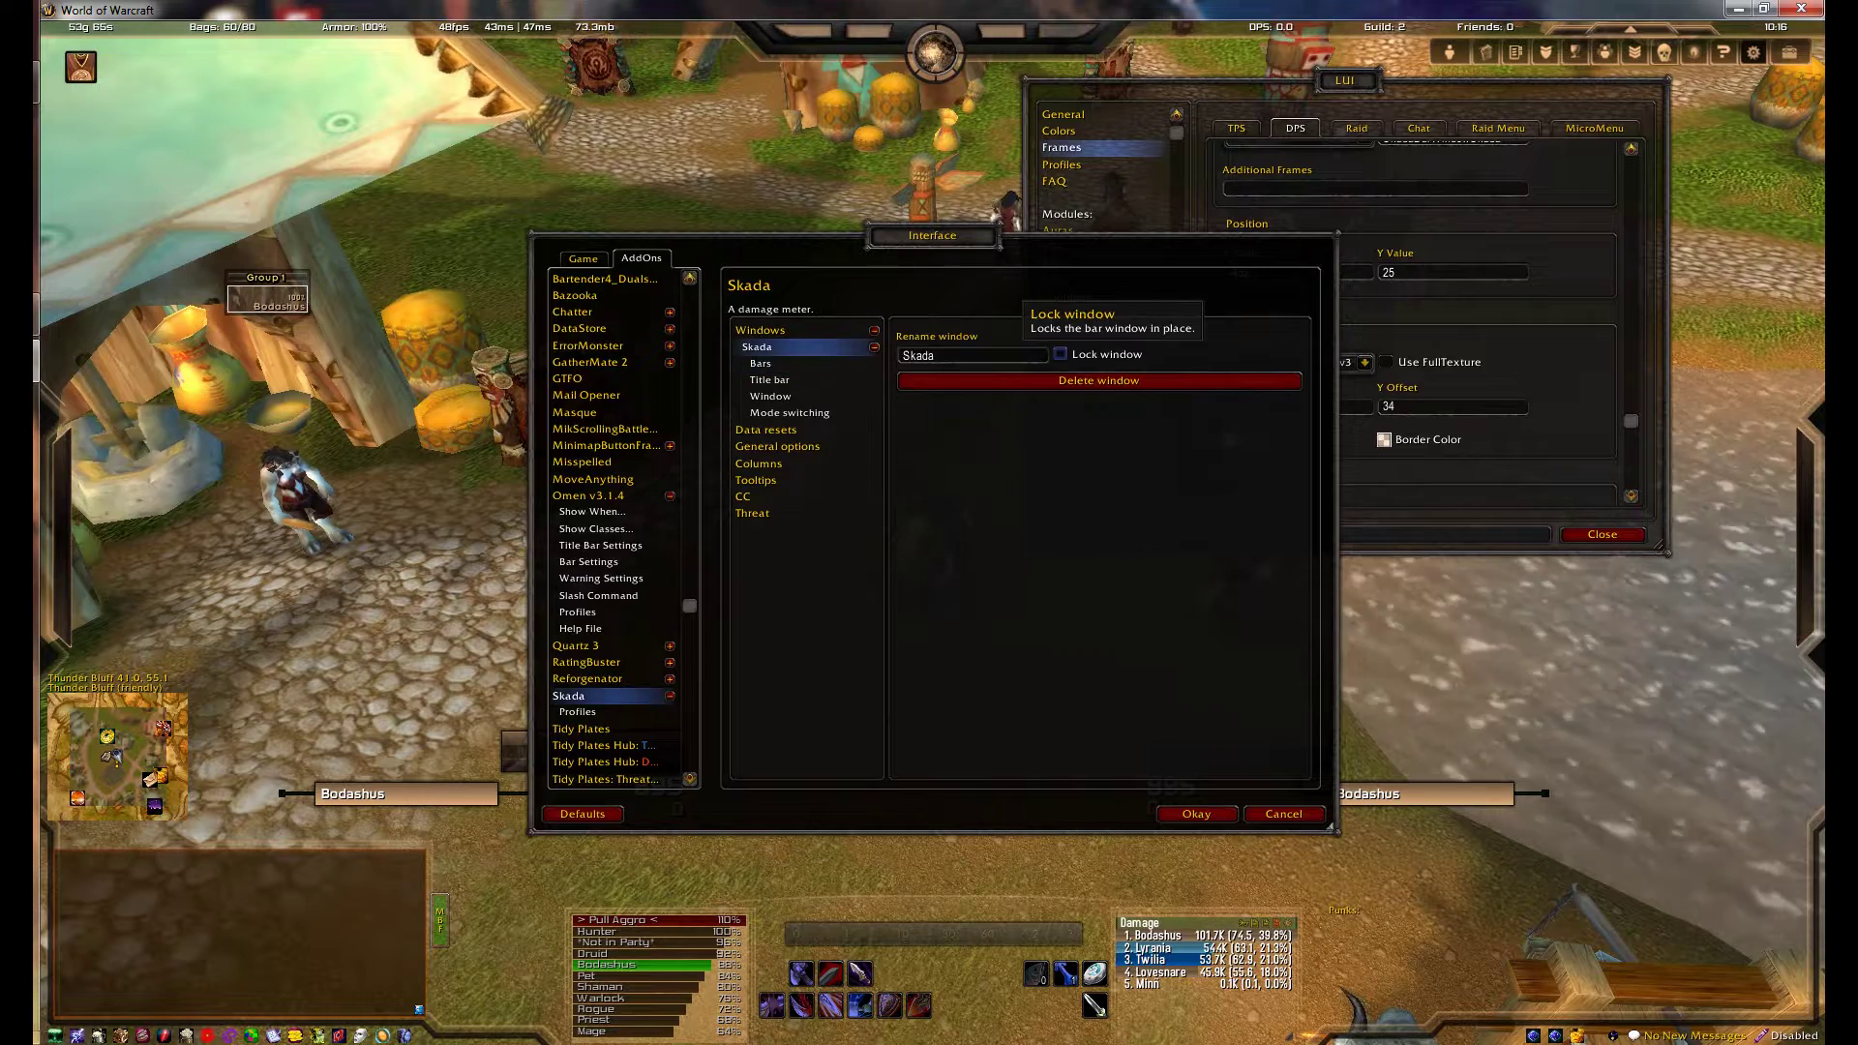
click(770, 396)
click(1038, 354)
scroll(967, 513, down, 5)
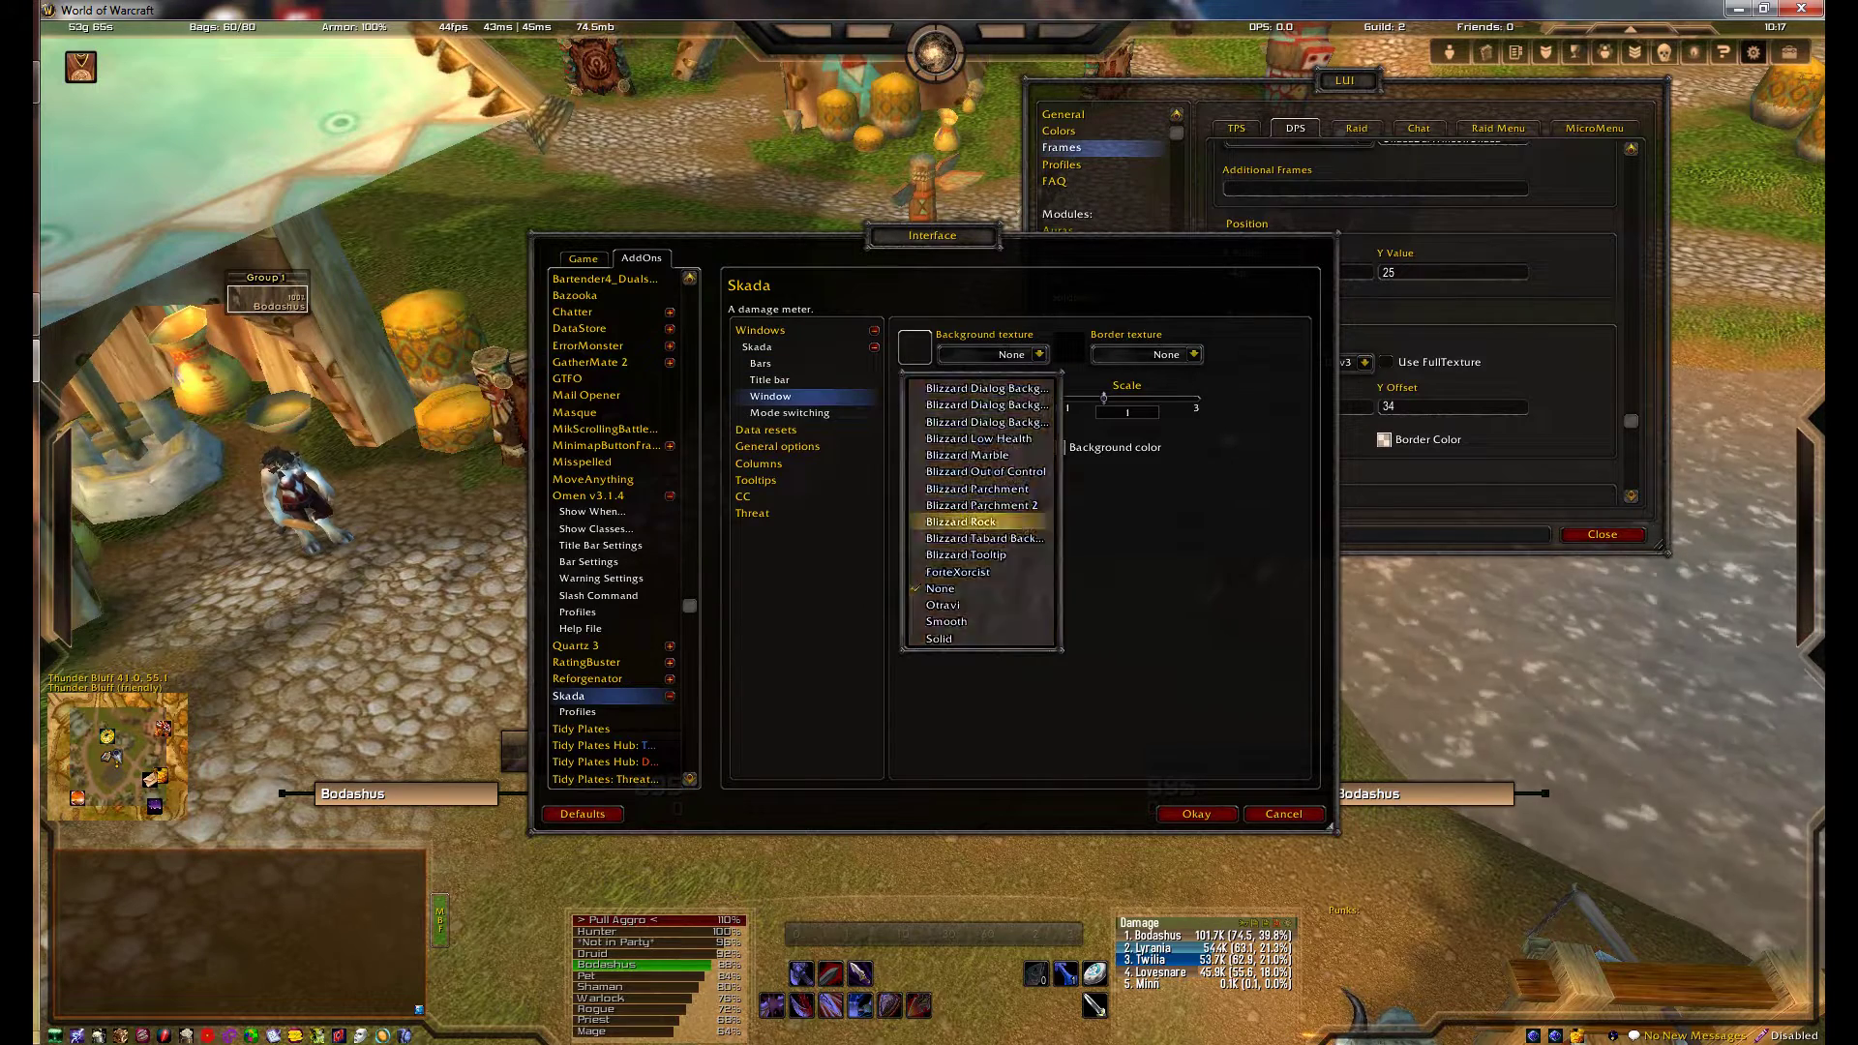
click(968, 624)
click(1057, 447)
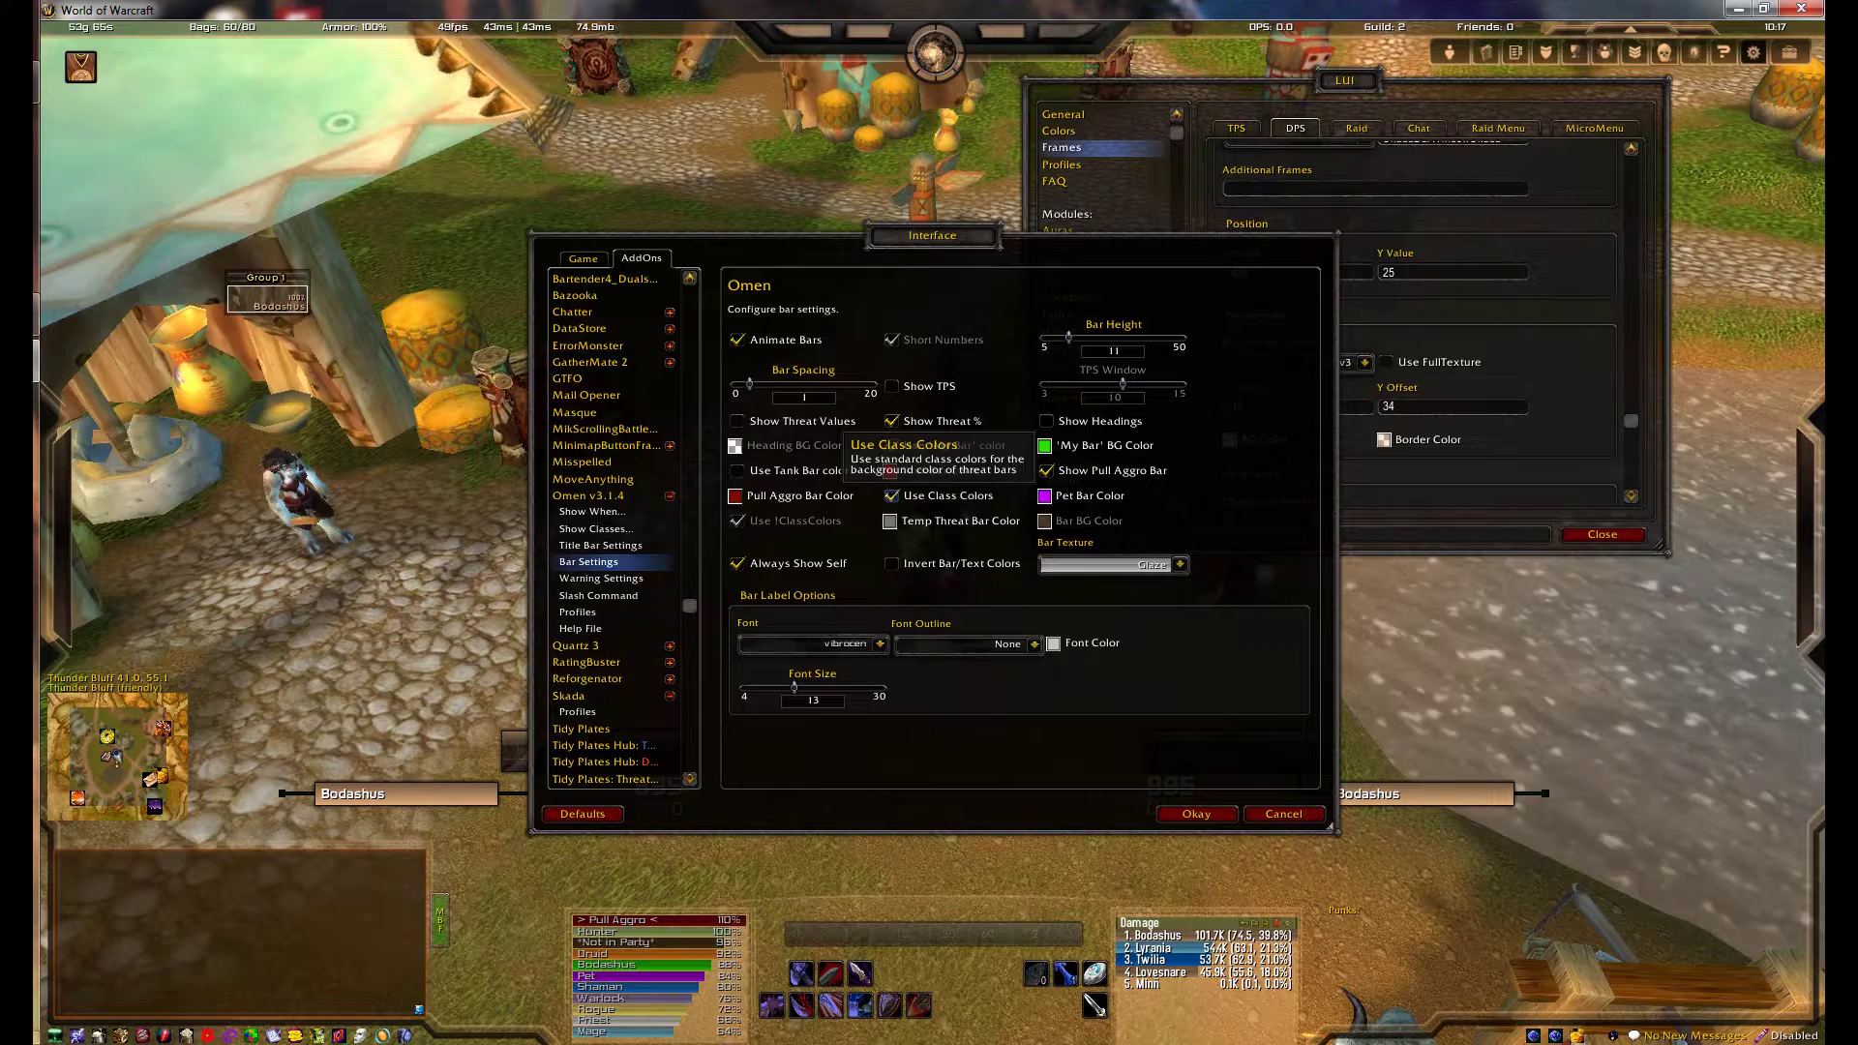
click(879, 643)
click(774, 664)
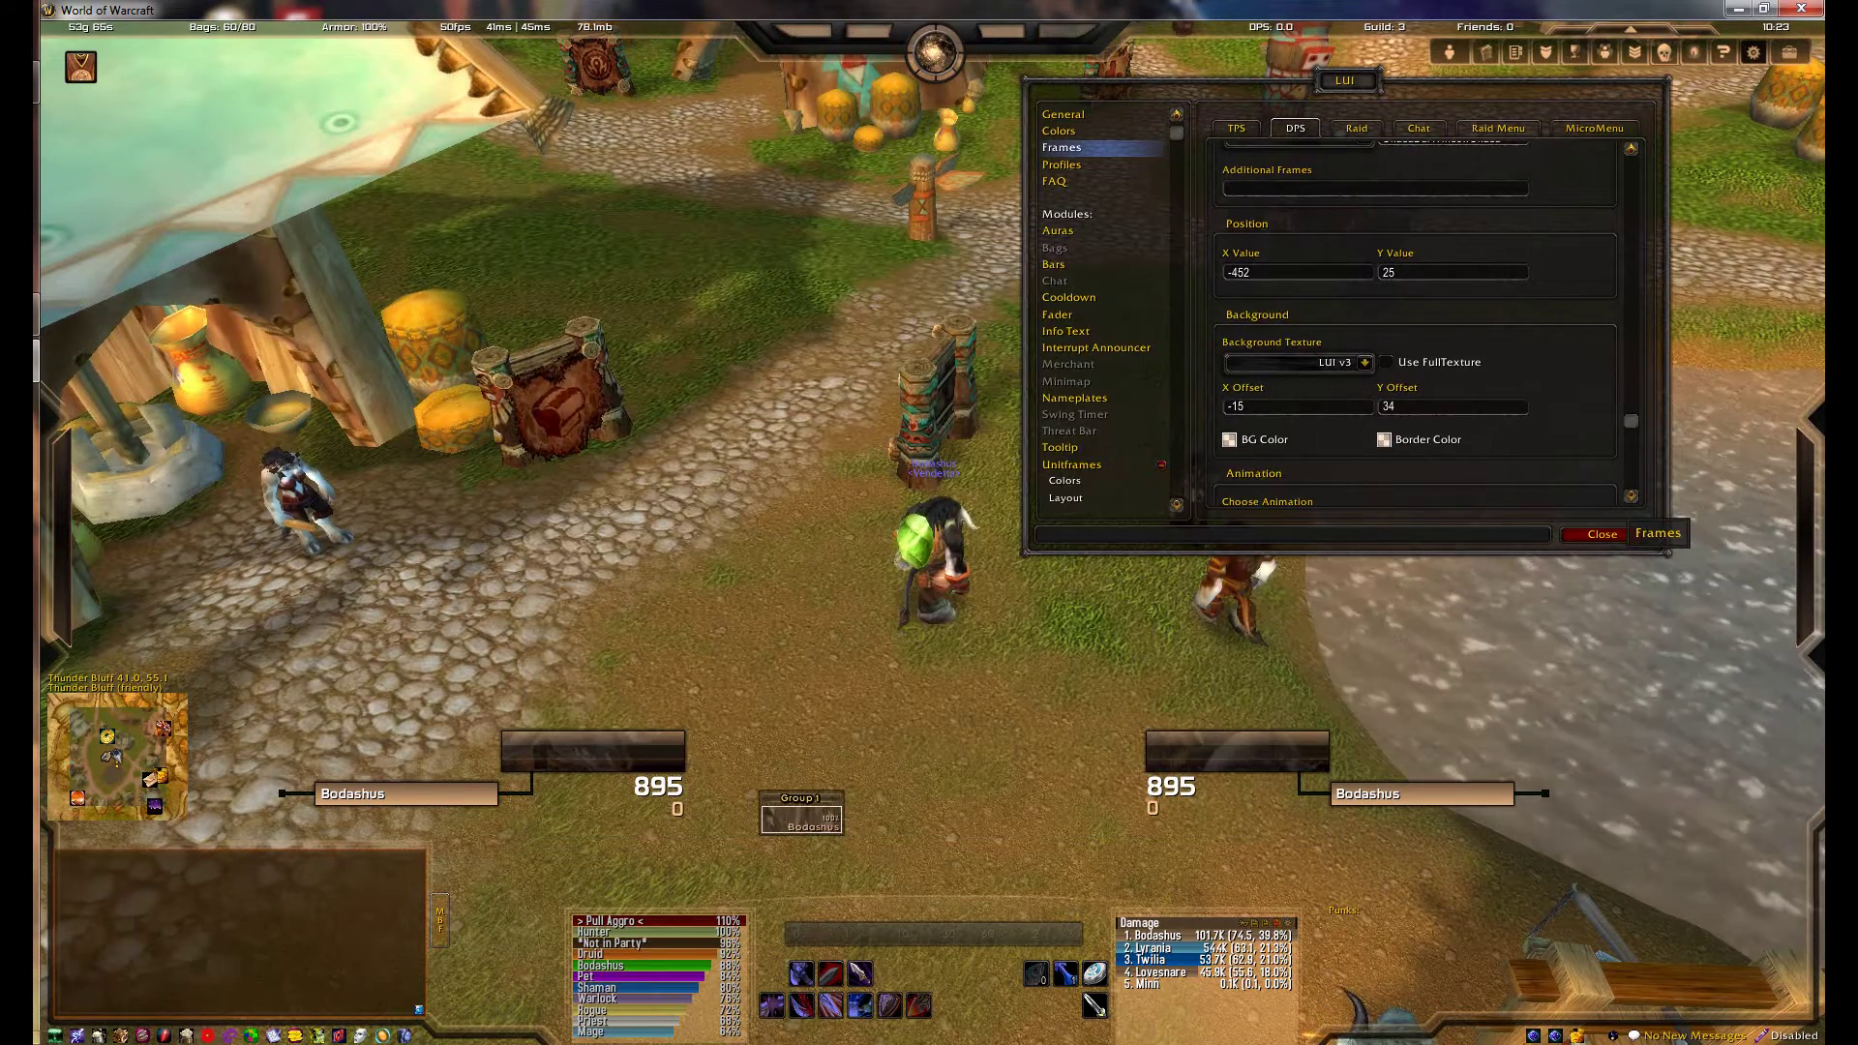
Step: Choose Vuhdo as the raid frame addon for LUI's Raid panel
click(1357, 128)
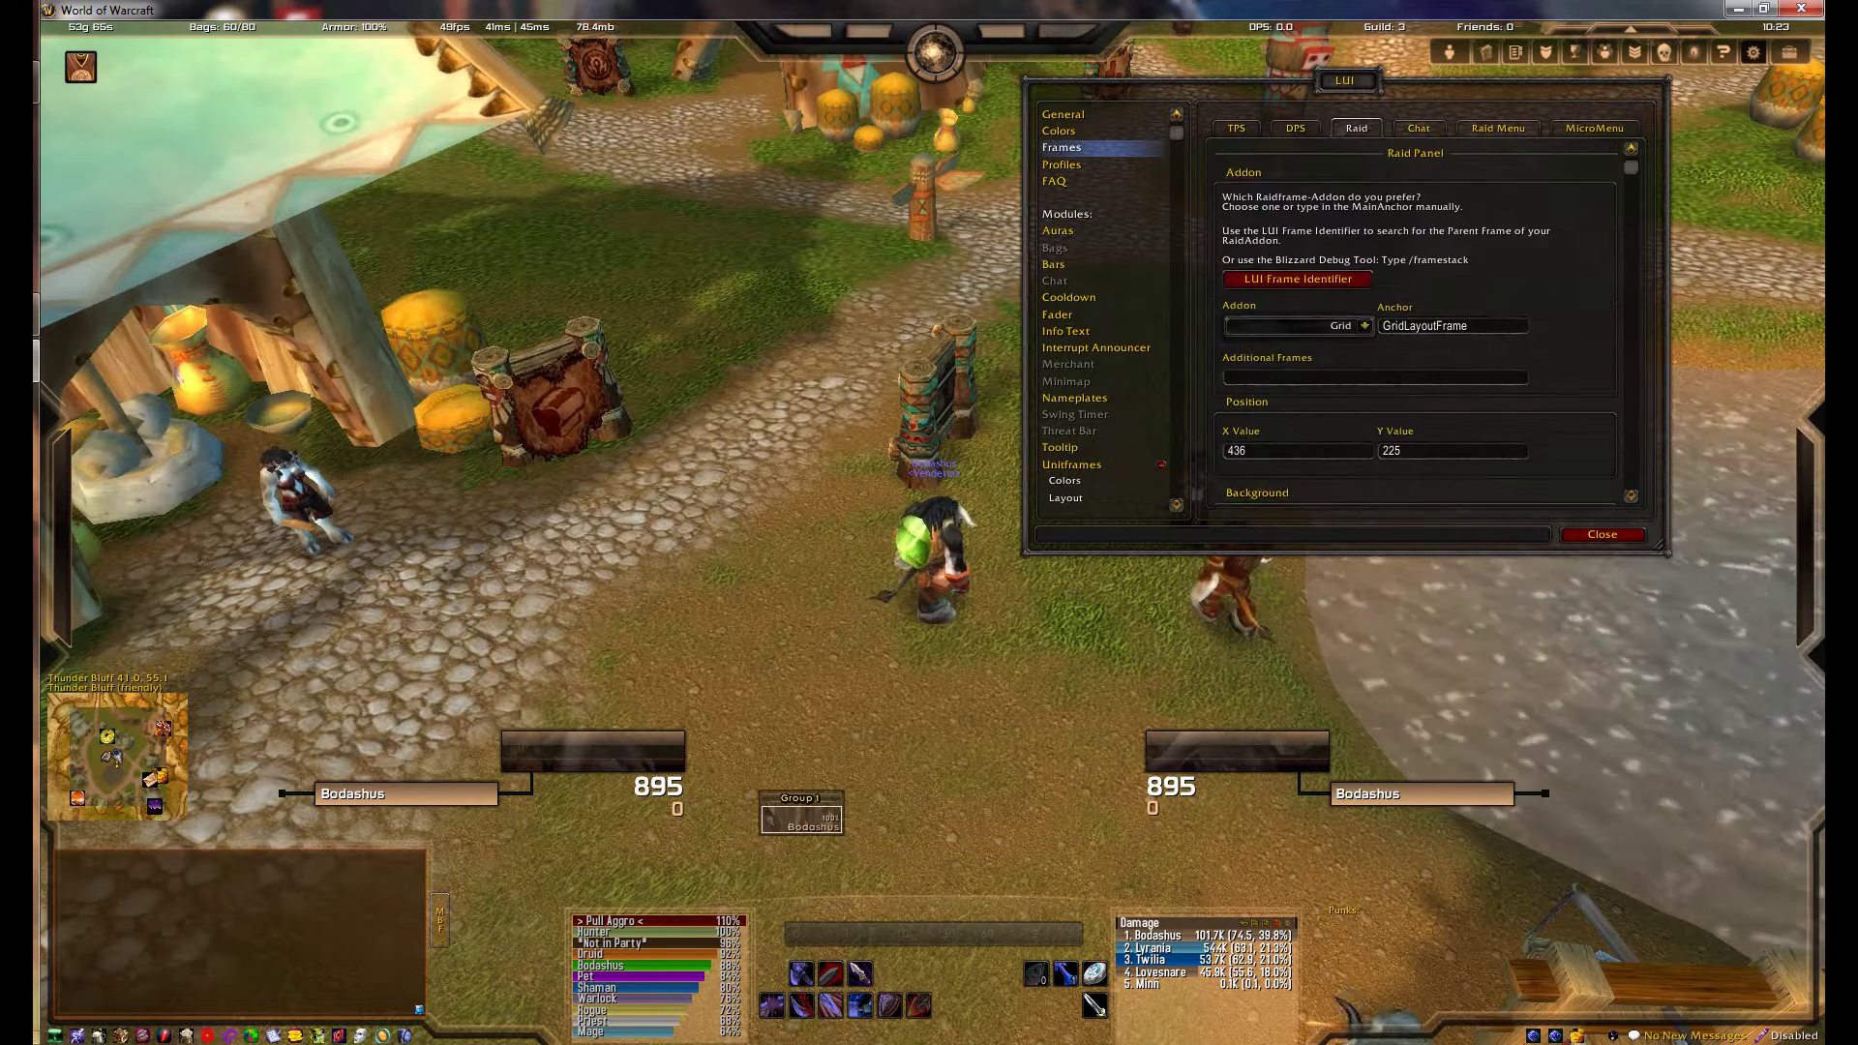
click(1365, 326)
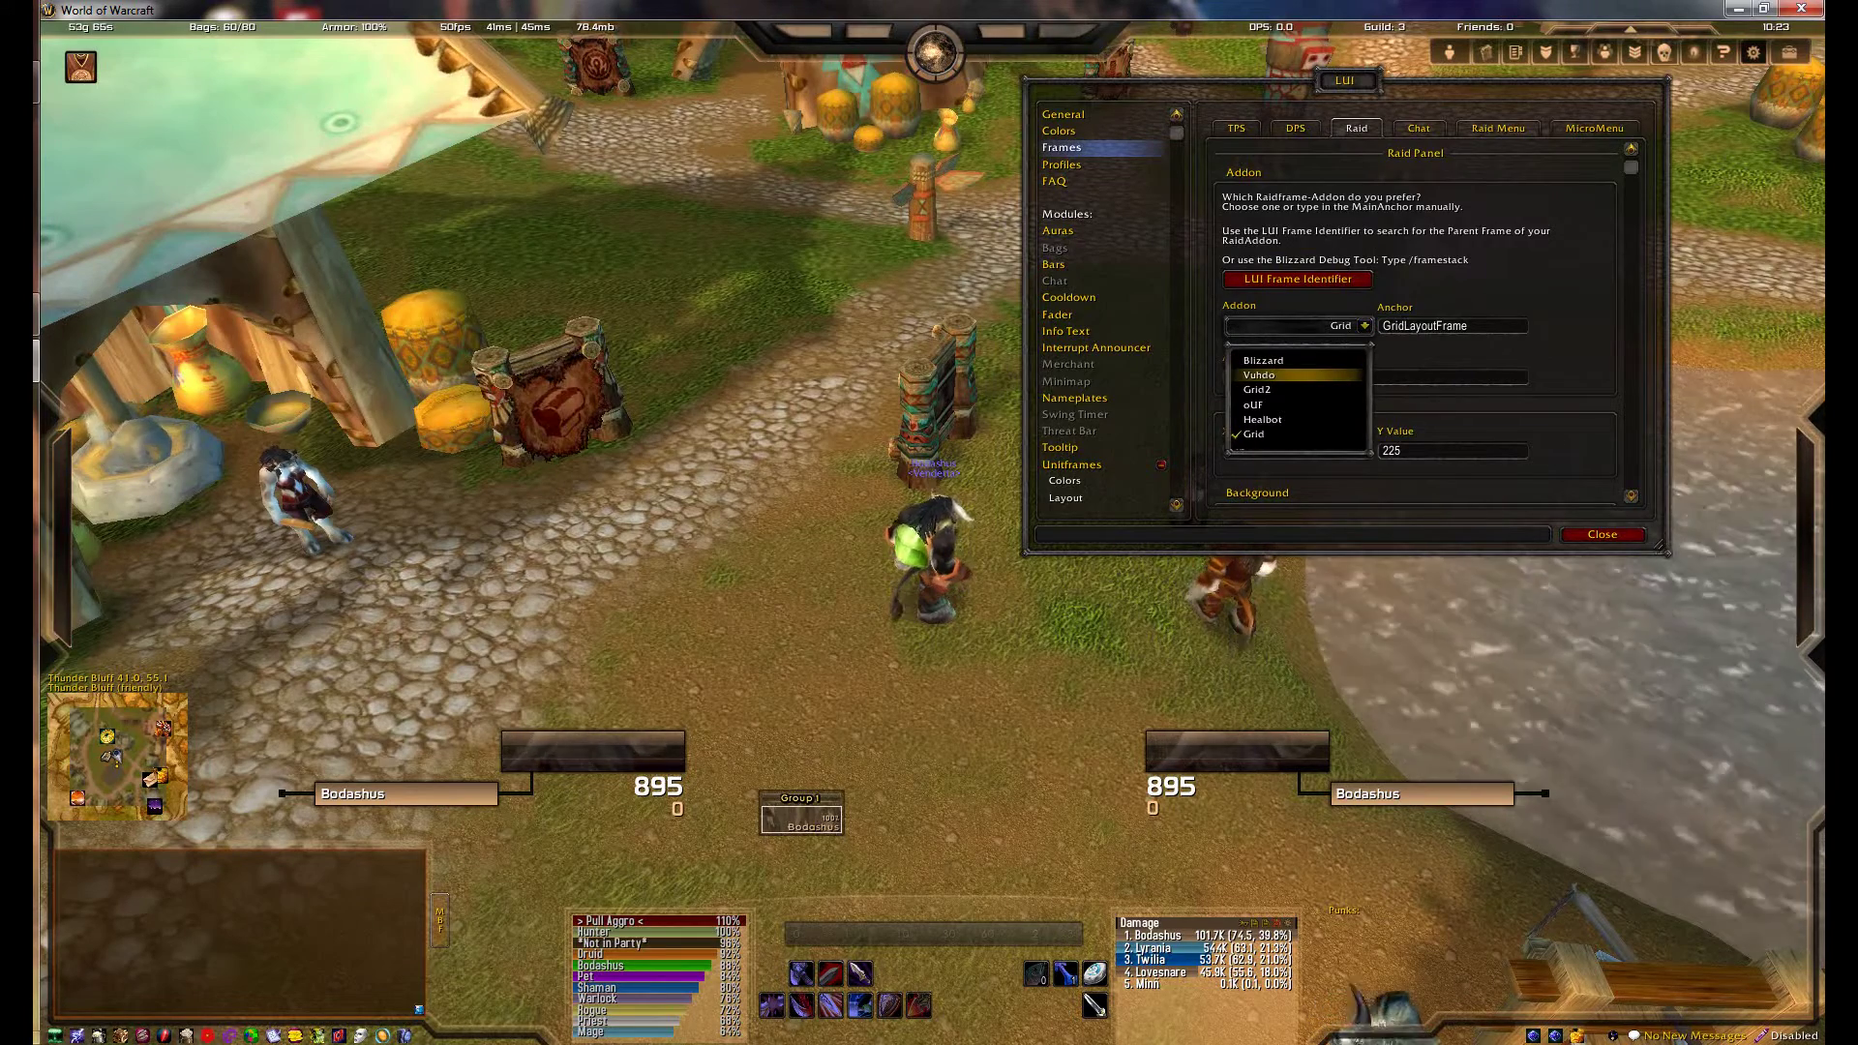
click(1259, 374)
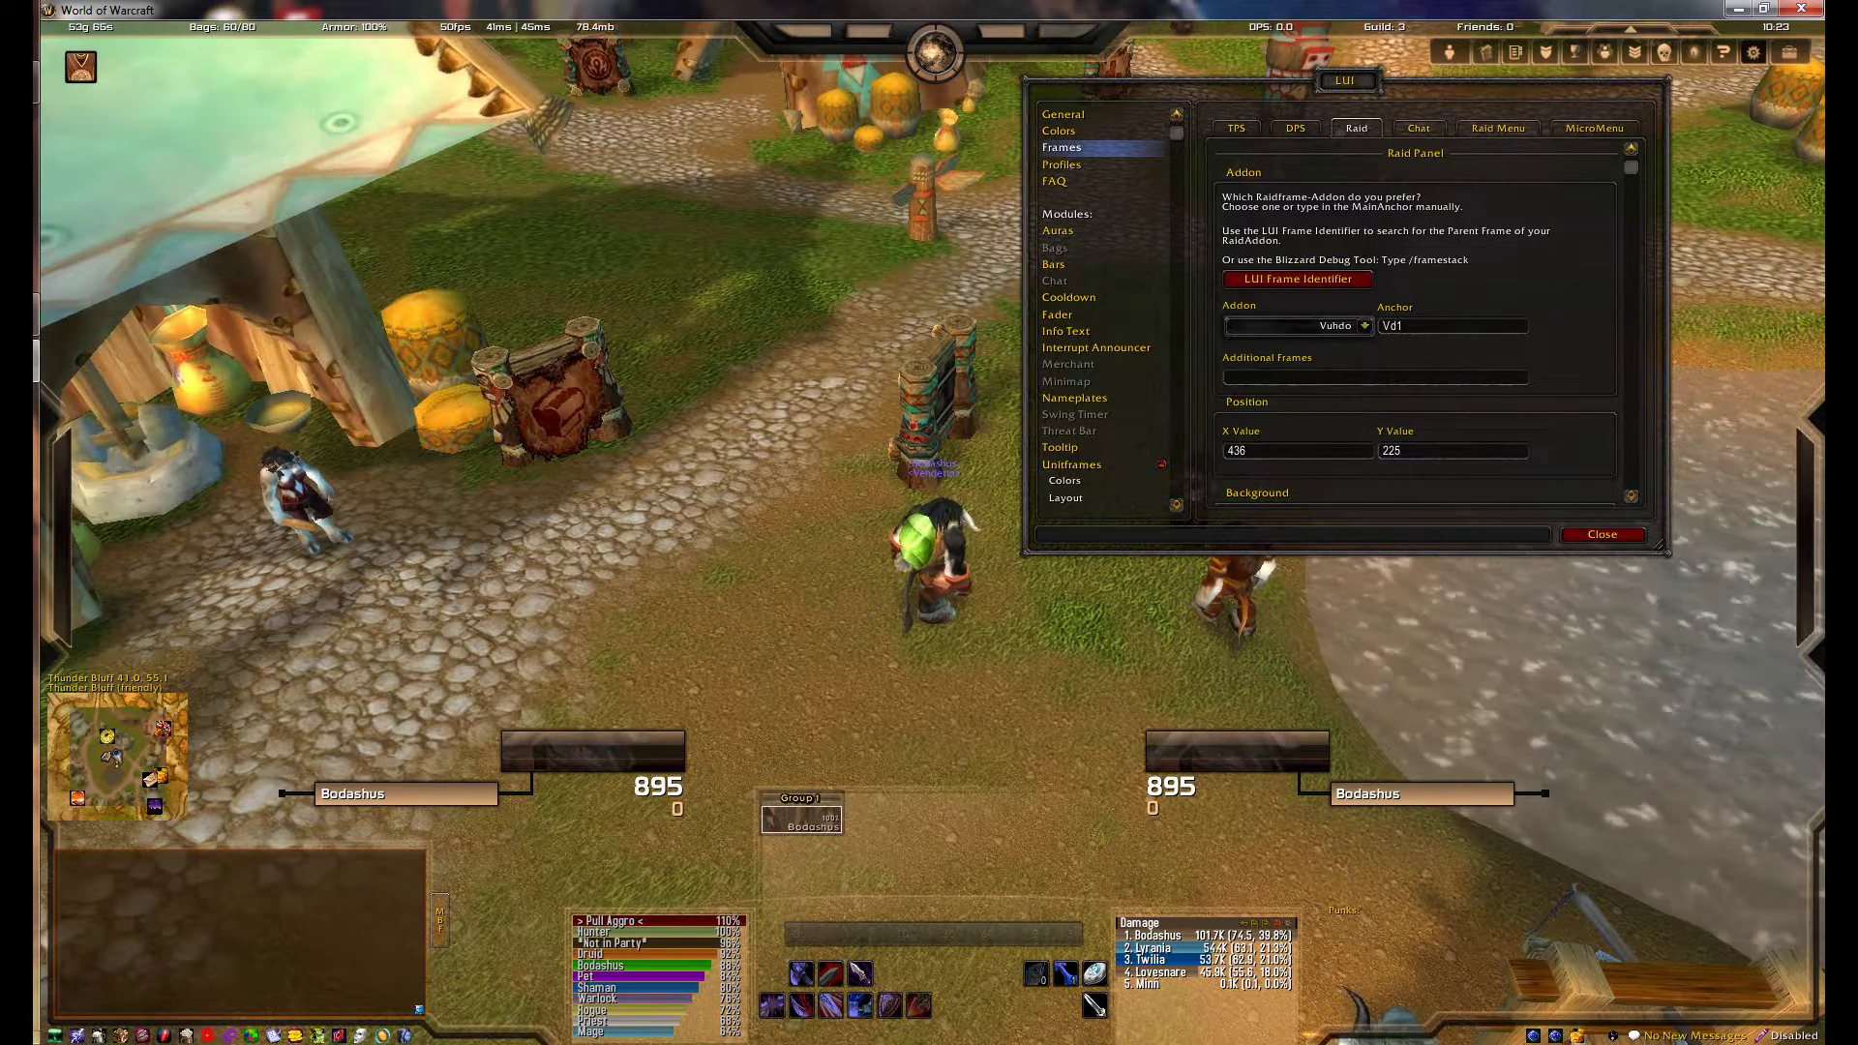